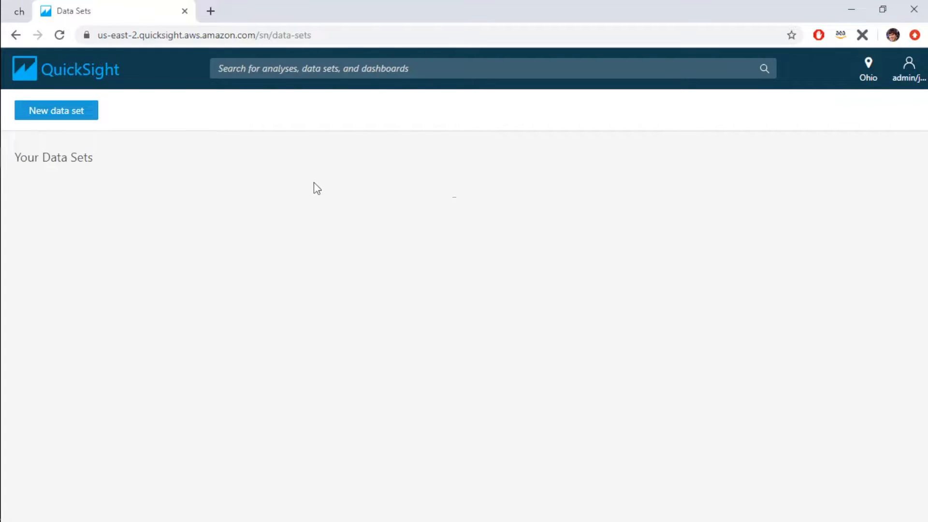
Create a new analysis from the B2B-Sales-Sample data set and dismiss the import summary
double_click(135, 216)
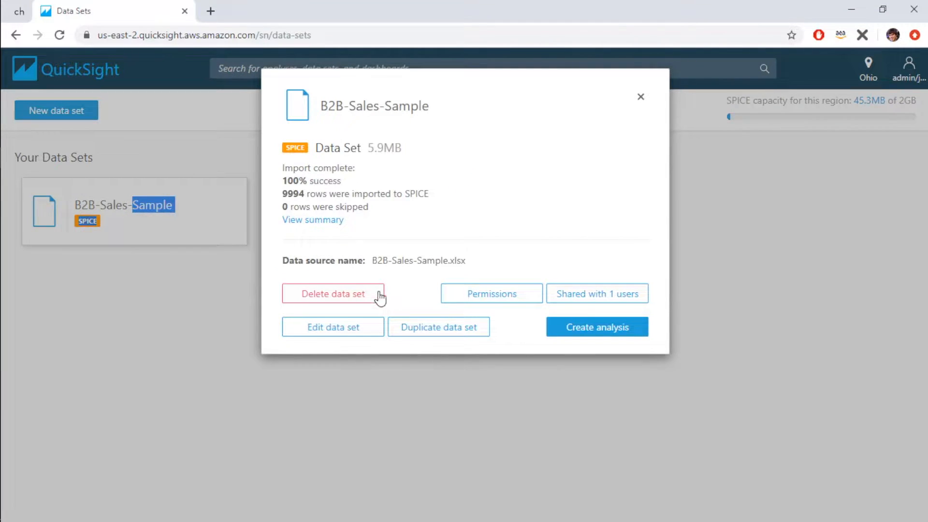
click(621, 333)
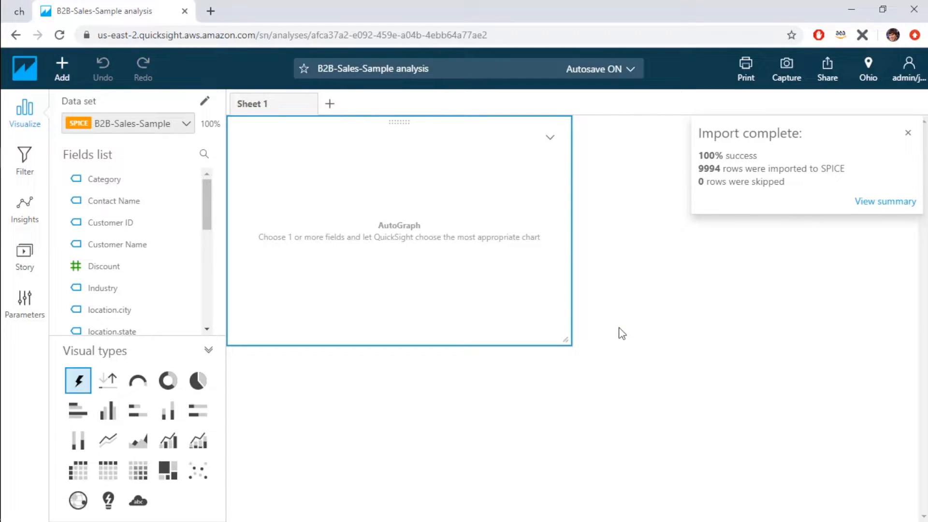
click(907, 134)
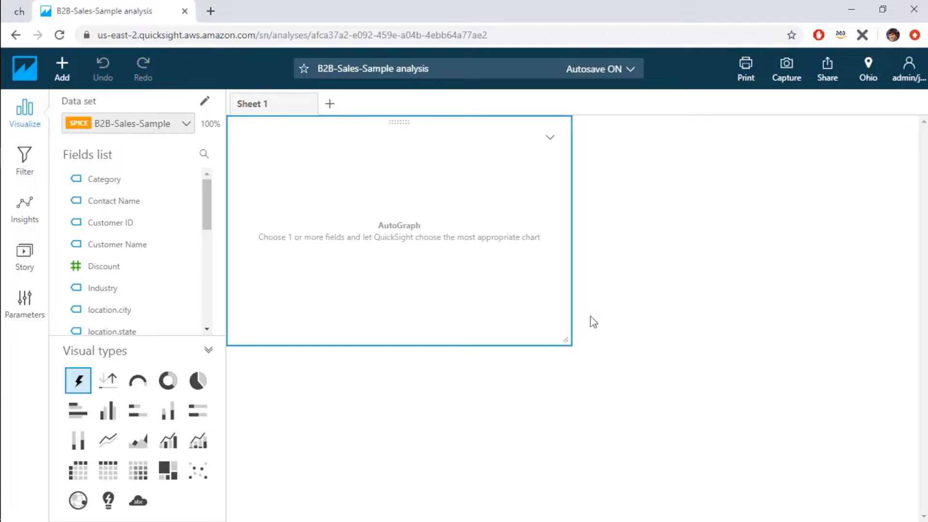
Build a bar chart of summed Sales by Customer Name in the empty visual and enlarge the visual
drag(566, 340, 767, 379)
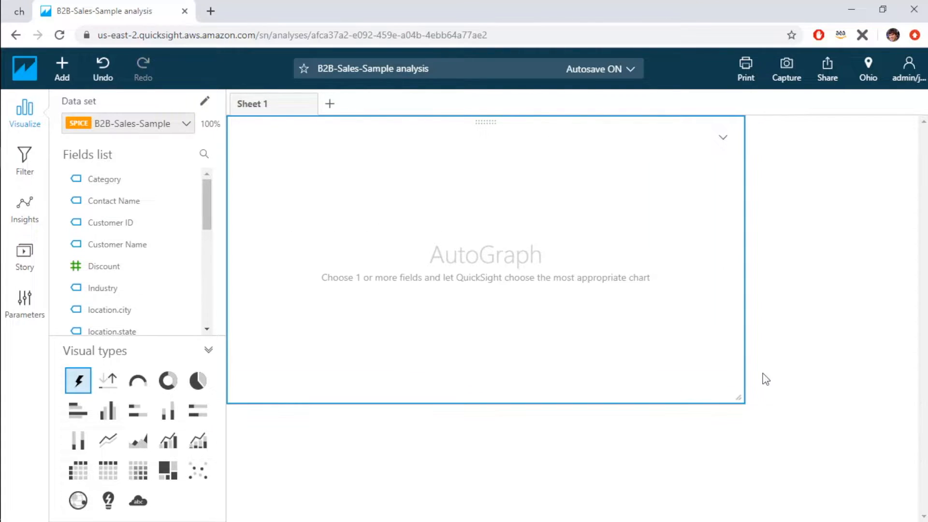
mouse_move(207, 215)
mouse_down()
mouse_move(206, 292)
mouse_move(207, 216)
mouse_up()
click(140, 237)
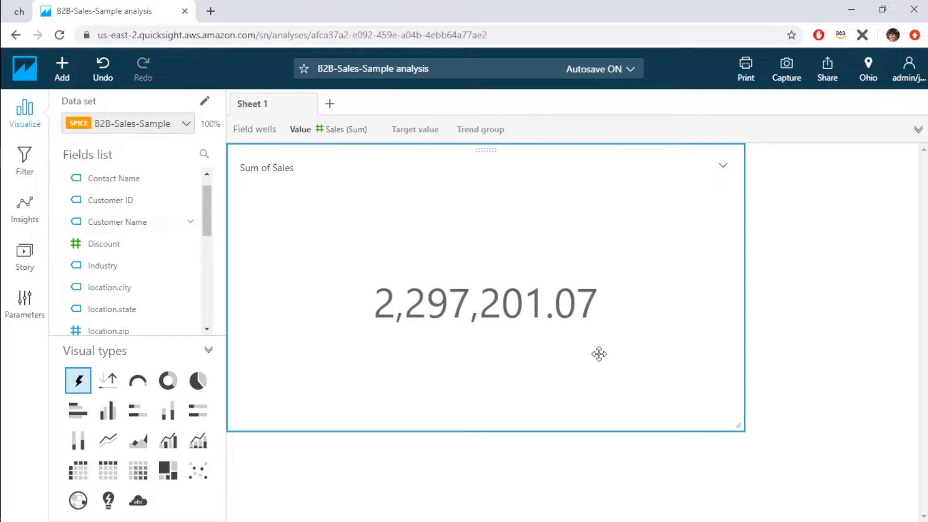
click(94, 226)
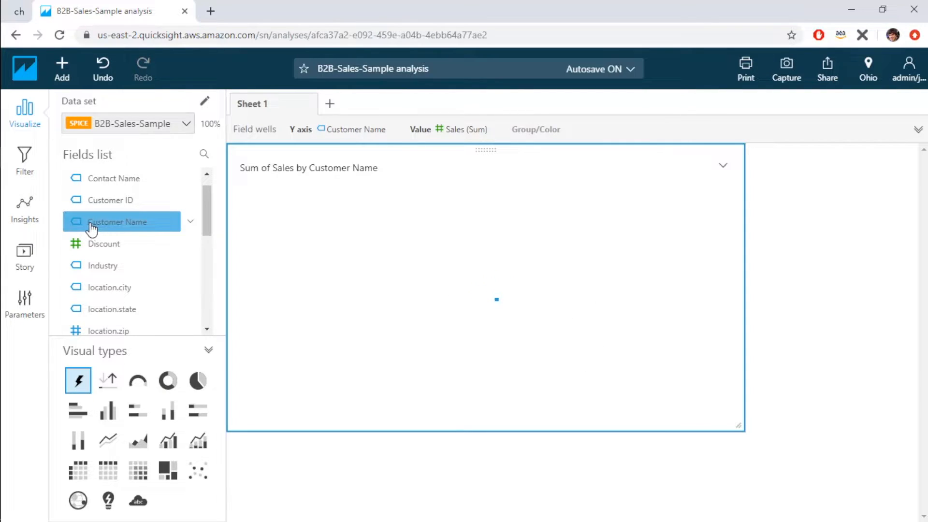
drag(737, 425, 795, 454)
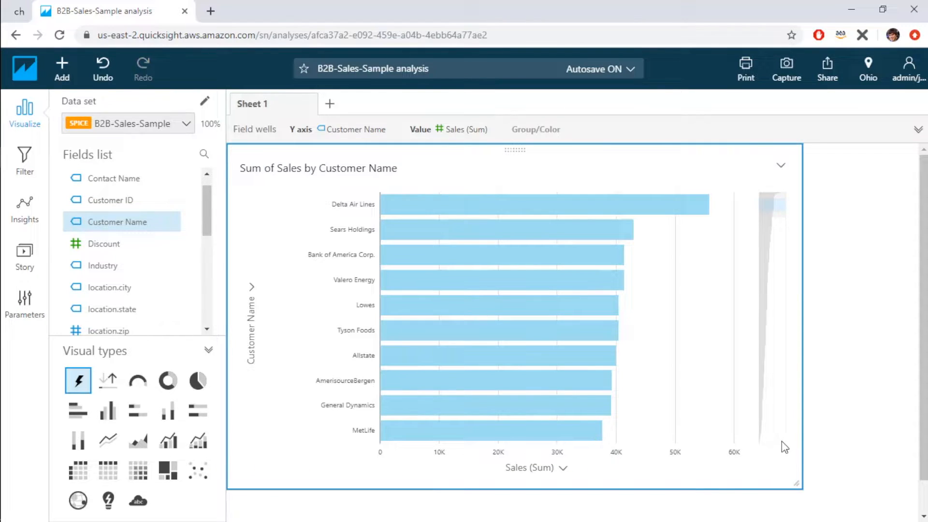
Colour only the Lowes bar with the custom hex colour #FF9900
click(478, 311)
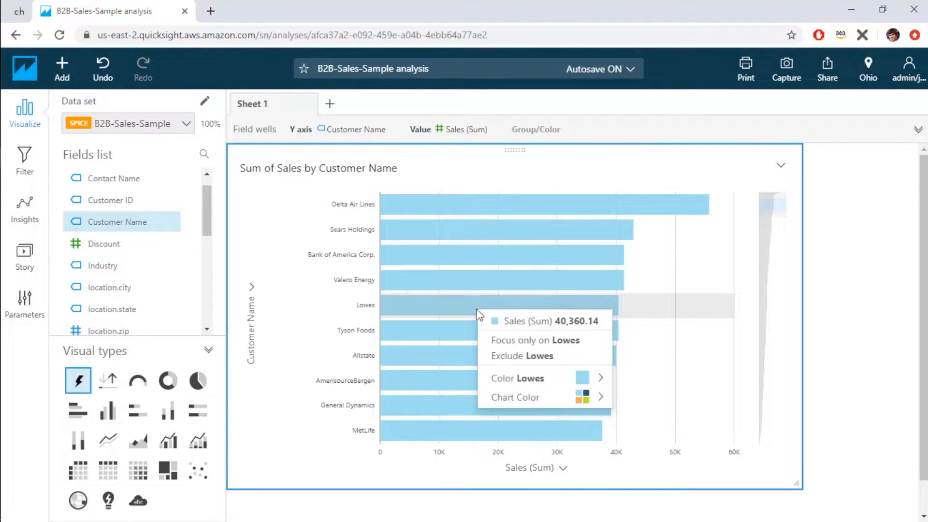
mouse_move(539, 382)
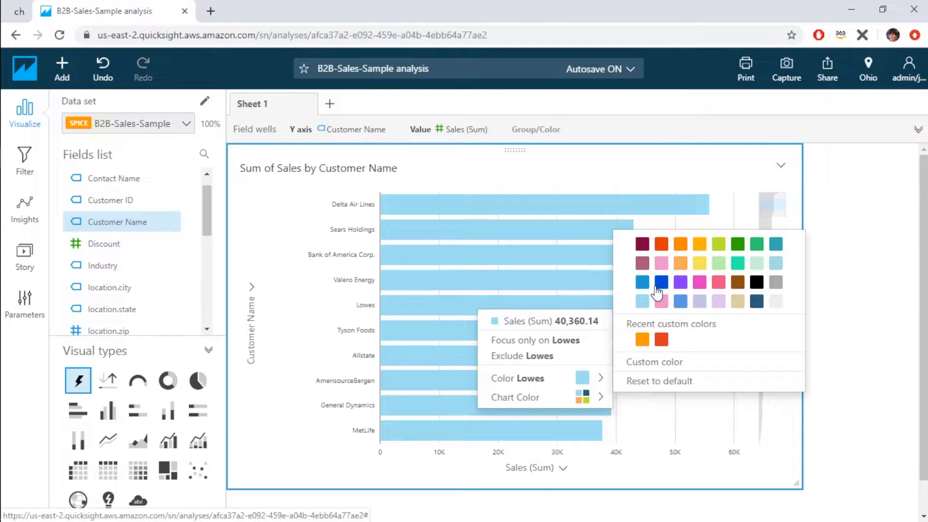
click(653, 363)
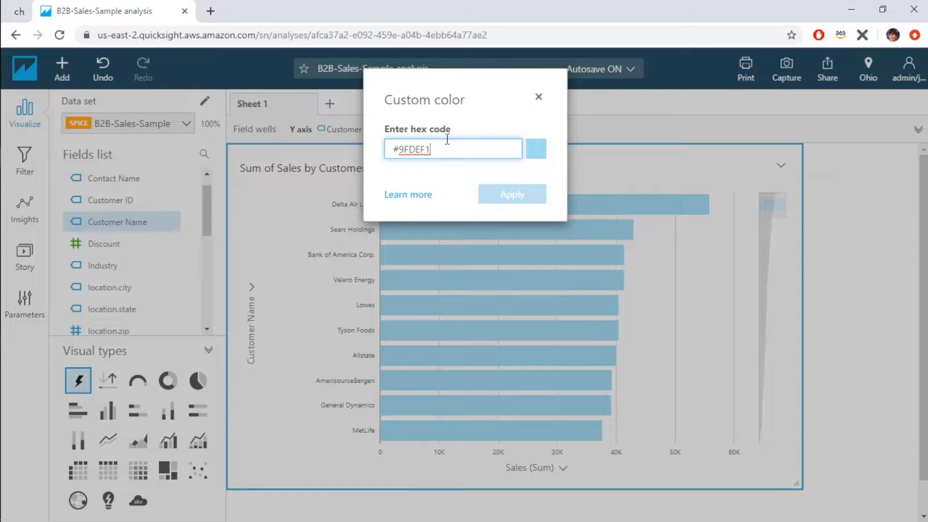
drag(450, 147, 302, 131)
text(#FF9900)
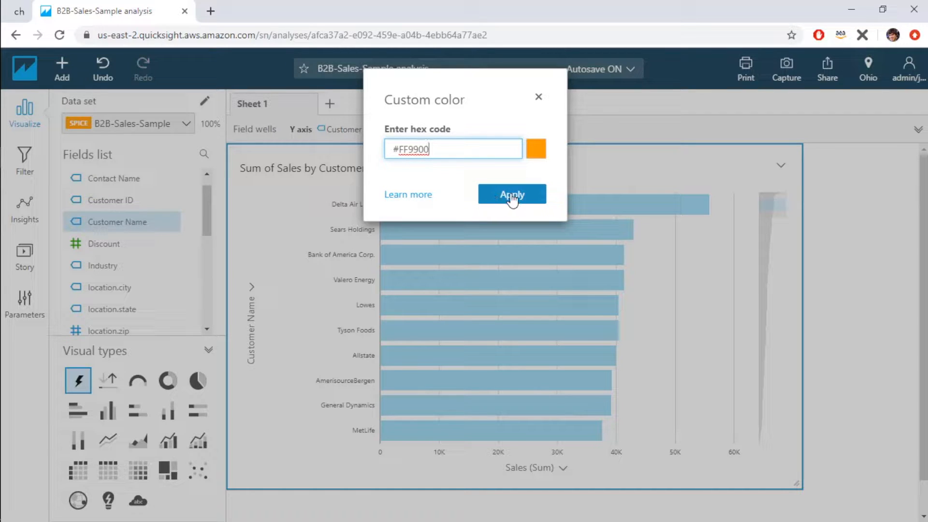
click(512, 198)
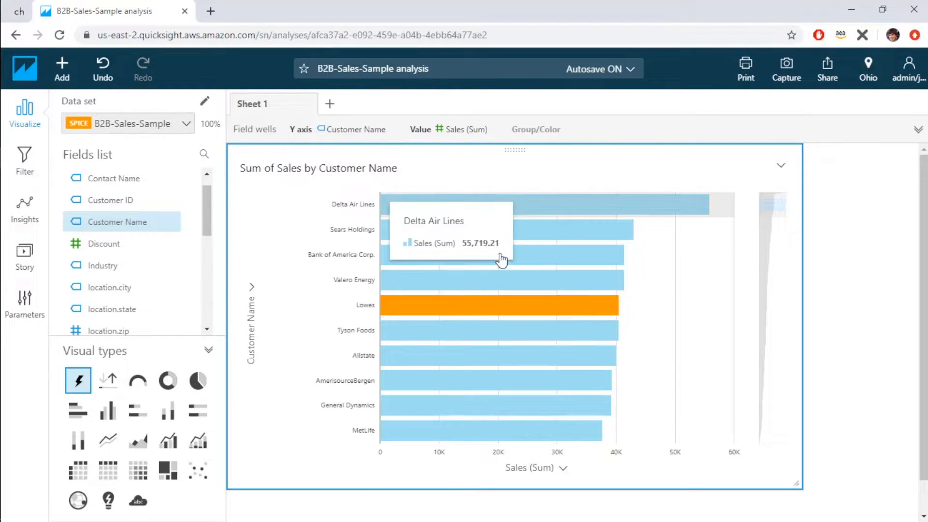
Set the whole bar chart's colour to the orange from the recent custom colors
mouse_move(461, 310)
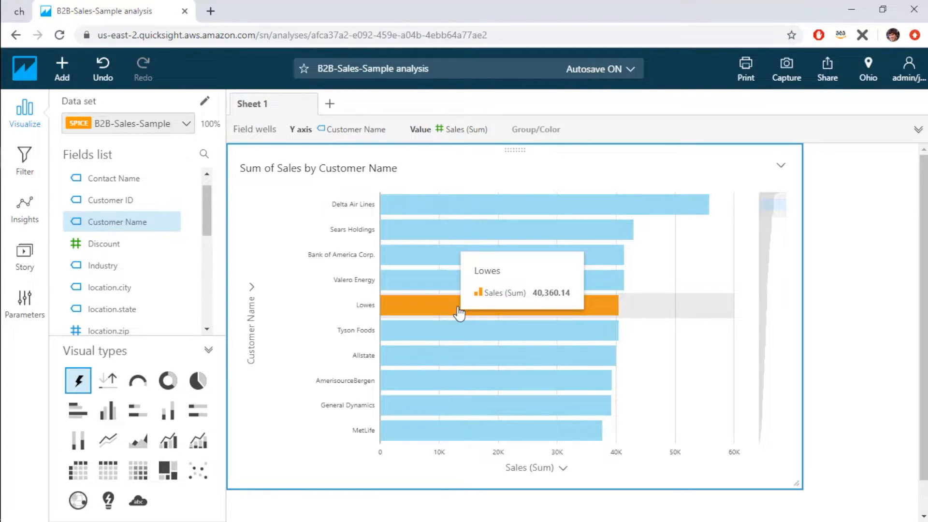
click(452, 310)
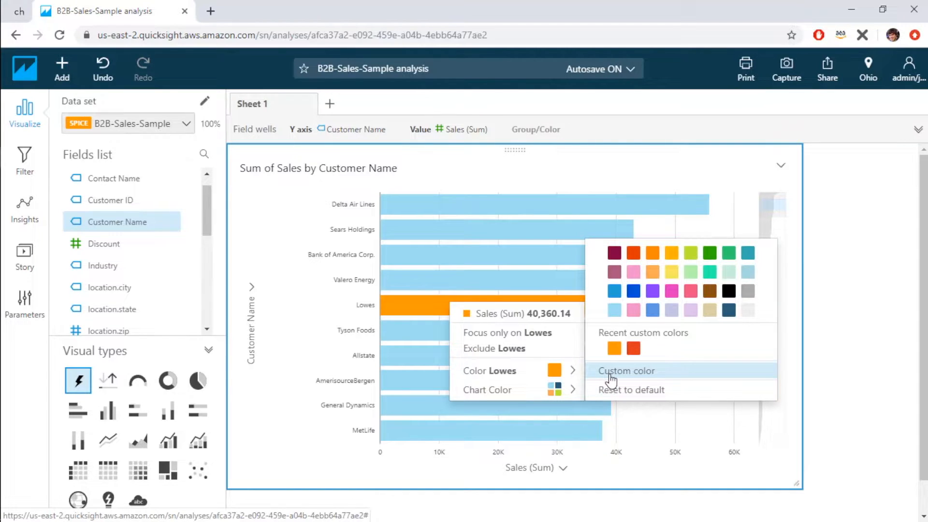
click(616, 349)
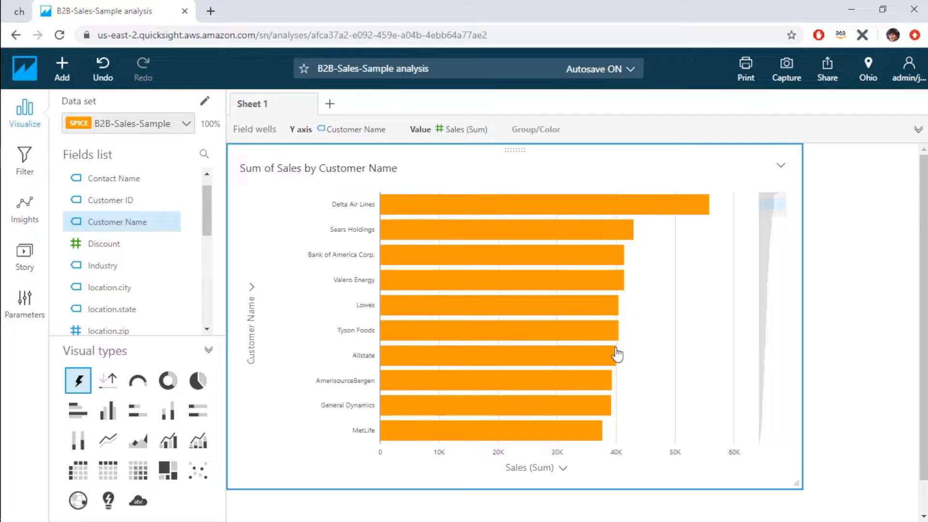
click(526, 329)
mouse_move(590, 421)
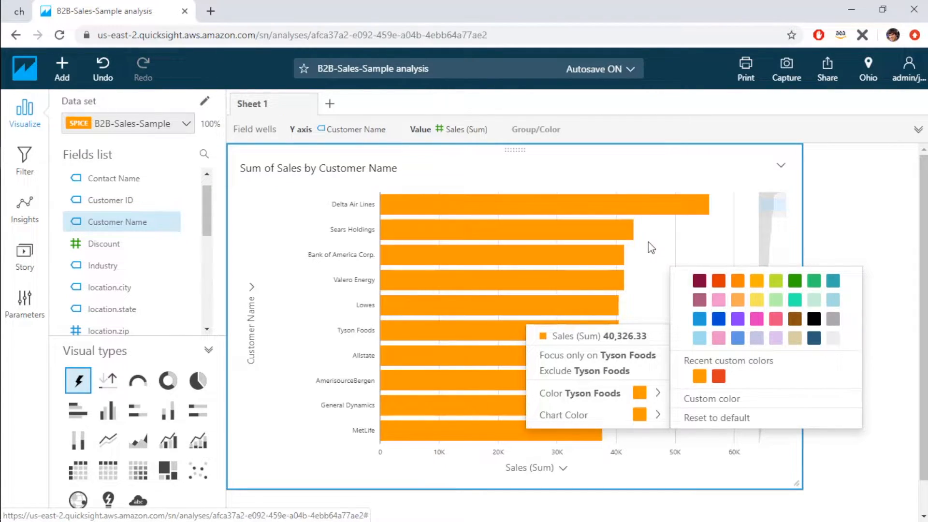
click(878, 249)
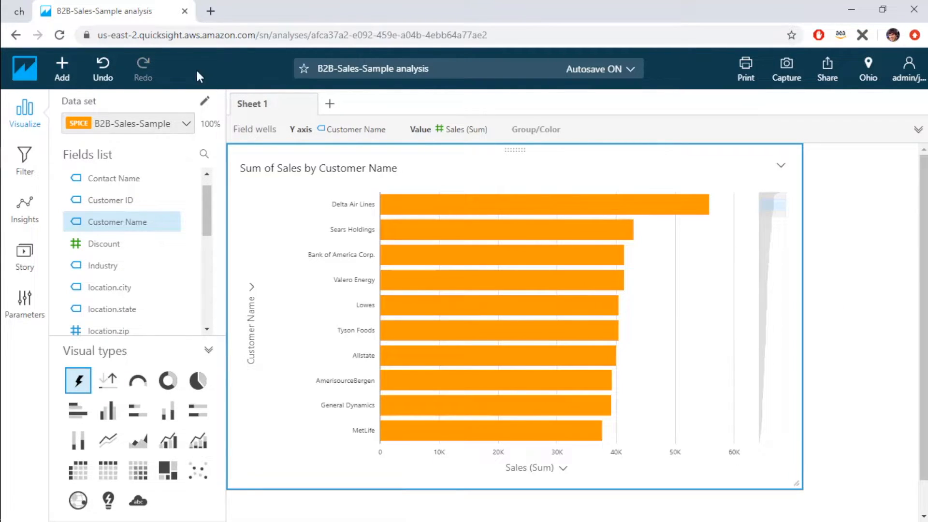
Switch to the color-hex popular palettes page, open the Seafoam palette and copy its hex code #5f9ea0
click(18, 12)
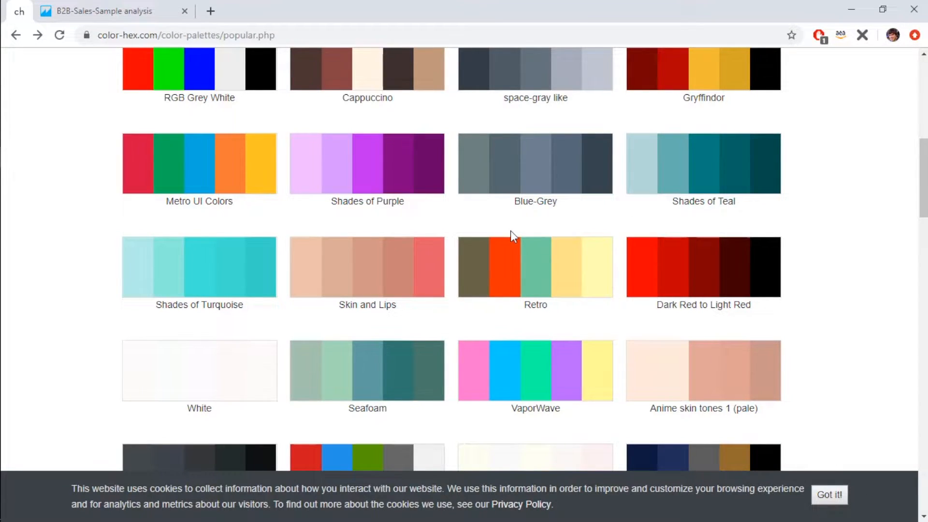
scroll(511, 232, up, 3)
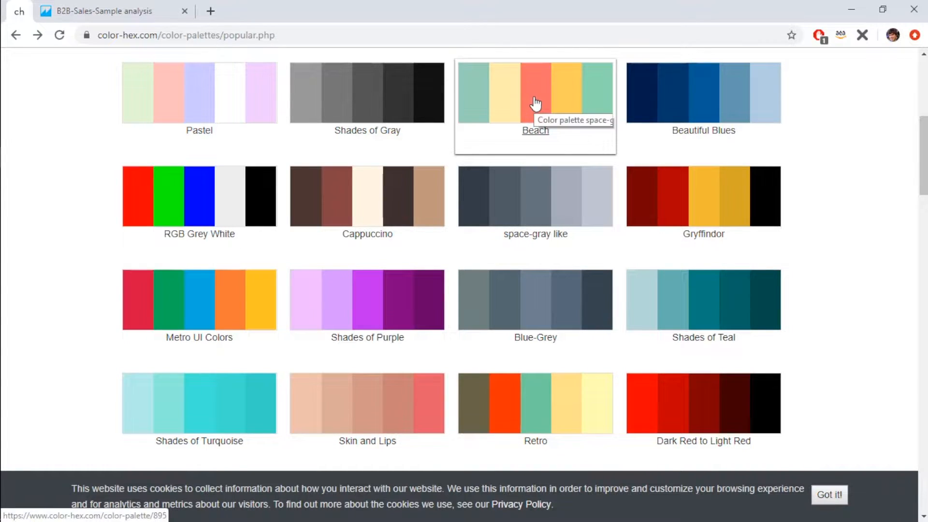
scroll(598, 185, down, 3)
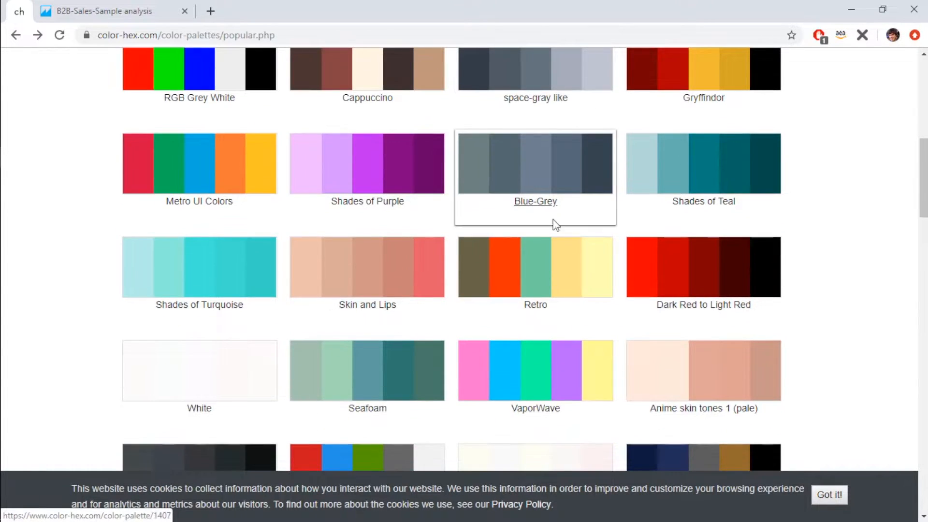
click(419, 359)
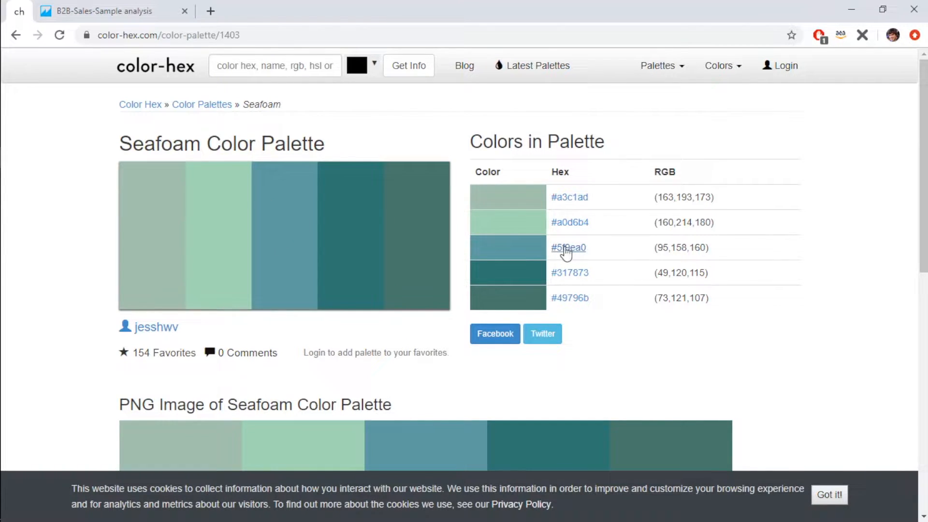
drag(588, 248, 552, 249)
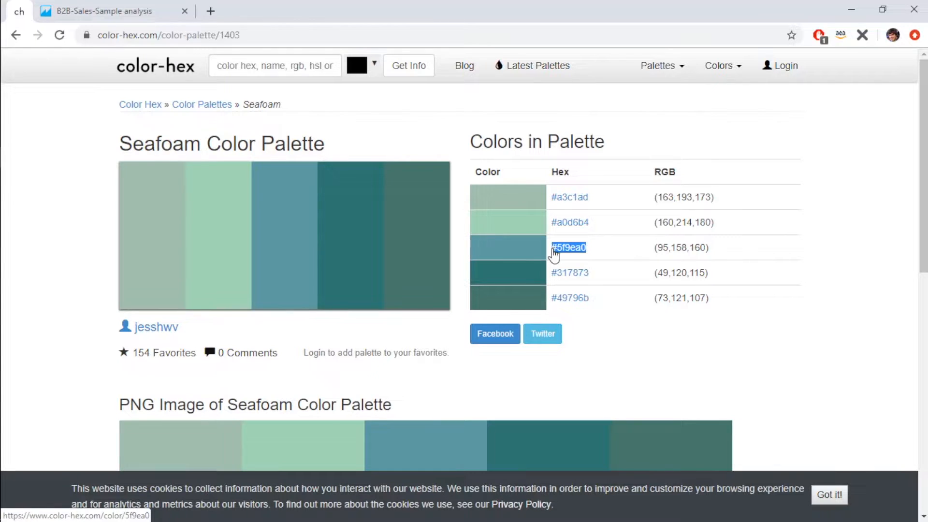
Return to the QuickSight analysis, add a second visual below the bar chart and widen it past the bar chart's width
click(65, 15)
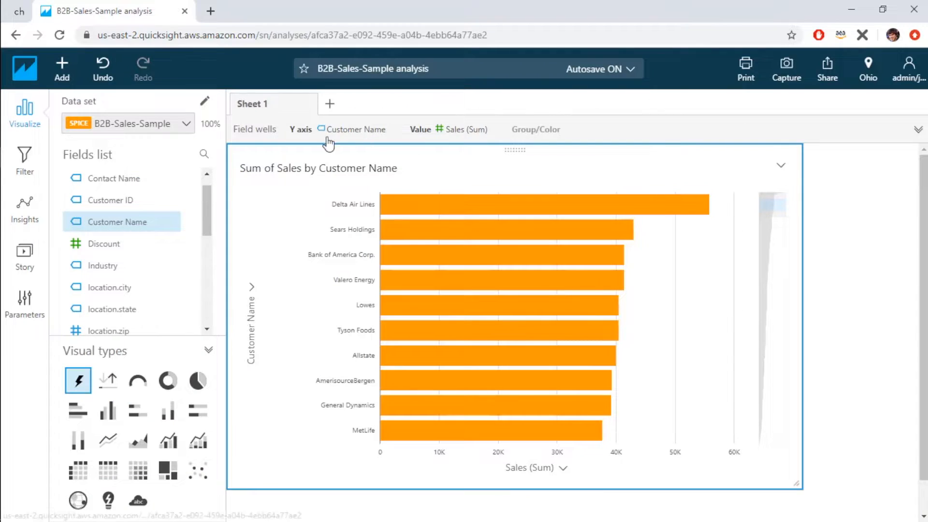
click(57, 80)
click(62, 102)
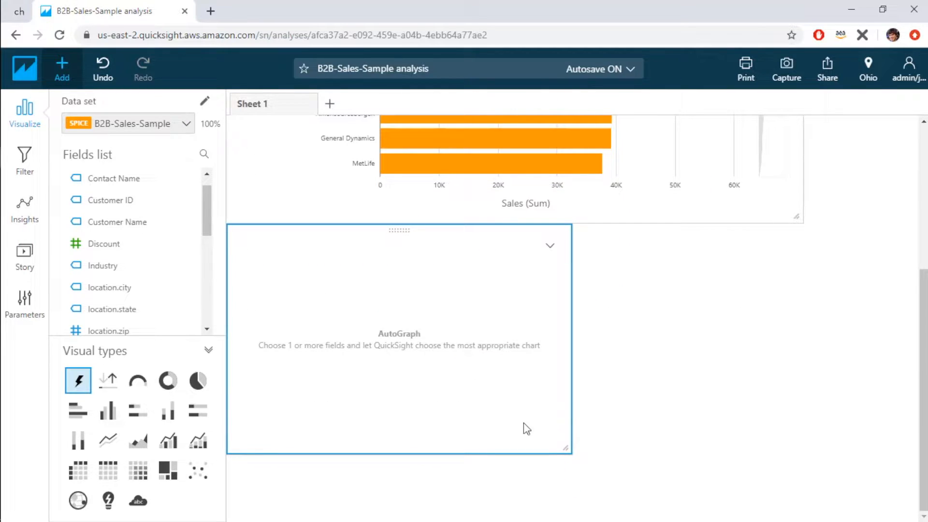
drag(563, 444, 770, 489)
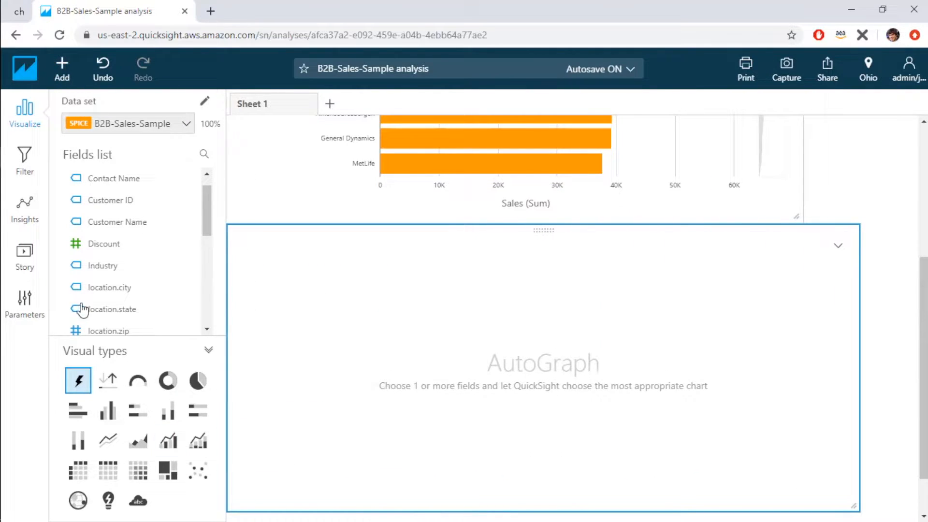
Add the Order Date and Sales fields to the new visual to plot sales over time
scroll(140, 287, down, 5)
scroll(140, 288, up, 2)
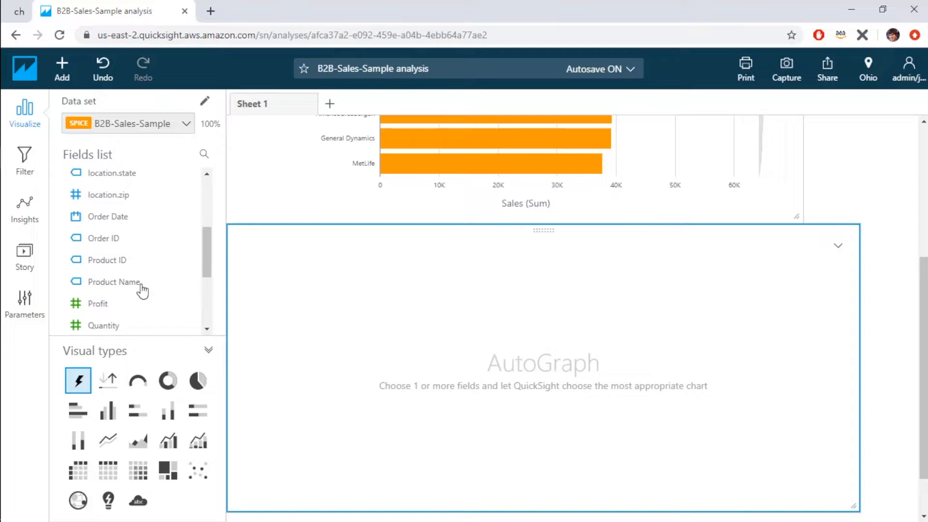
click(96, 216)
scroll(137, 290, down, 3)
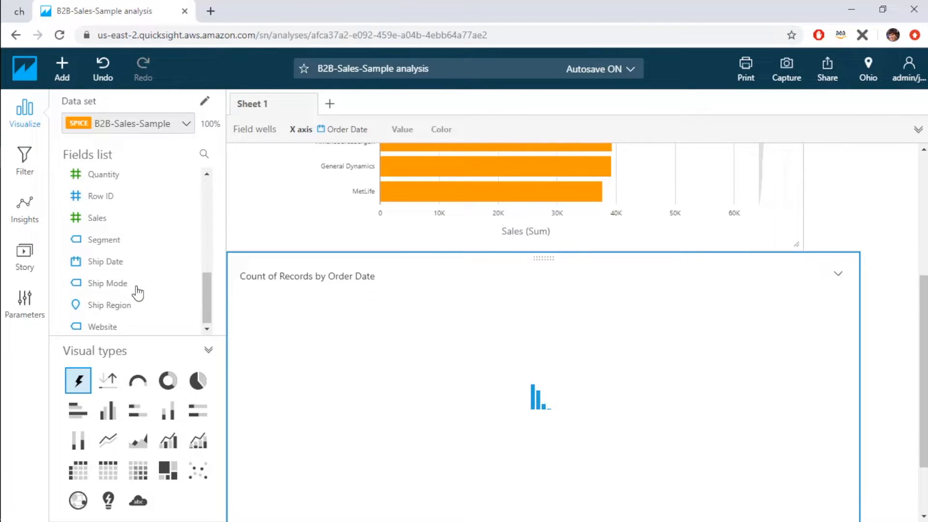
click(103, 224)
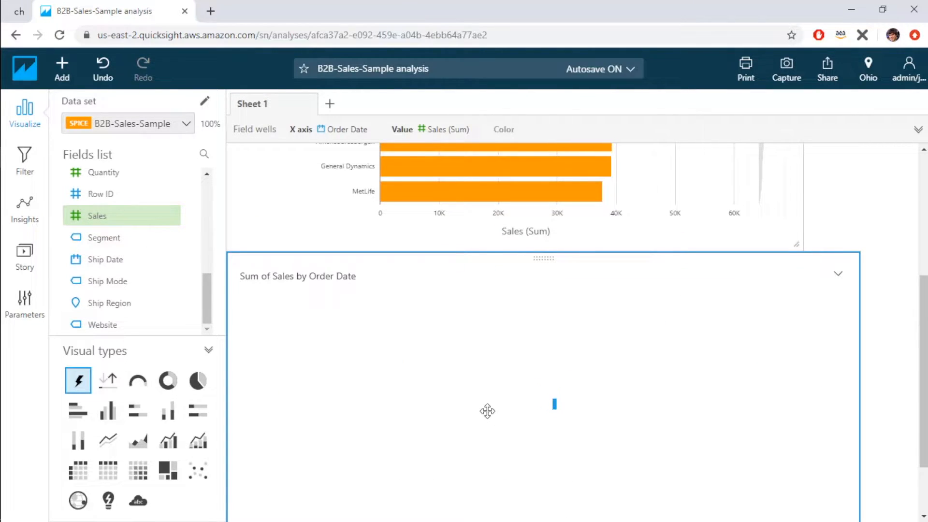
Aggregate the line chart's Order Date axis by Month
click(560, 519)
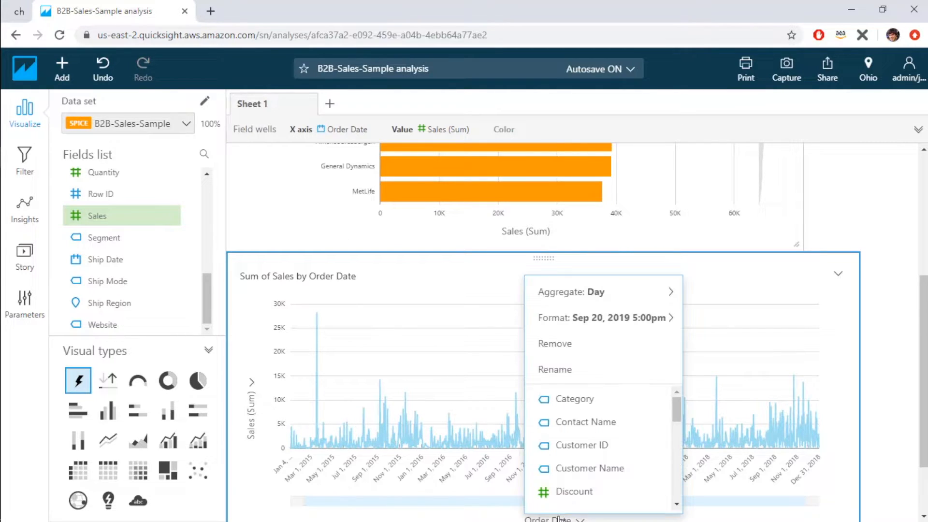
mouse_move(646, 301)
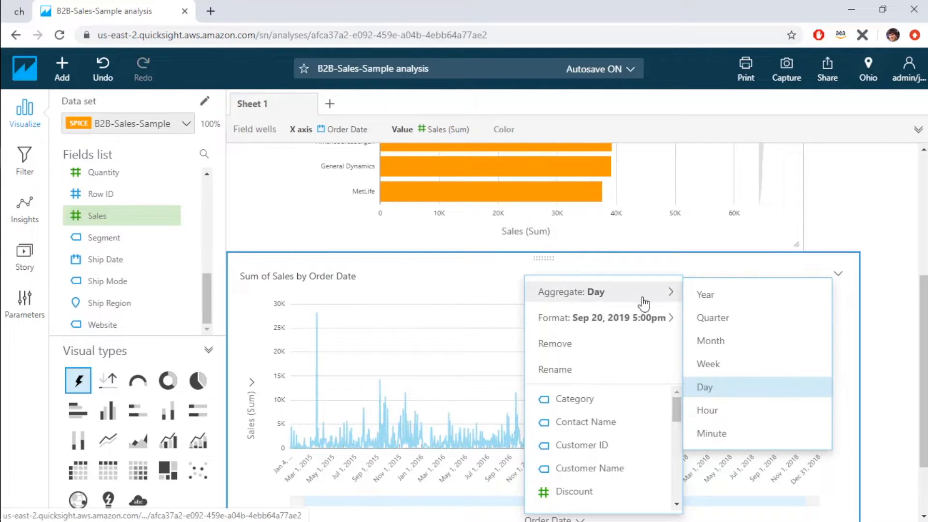
click(750, 342)
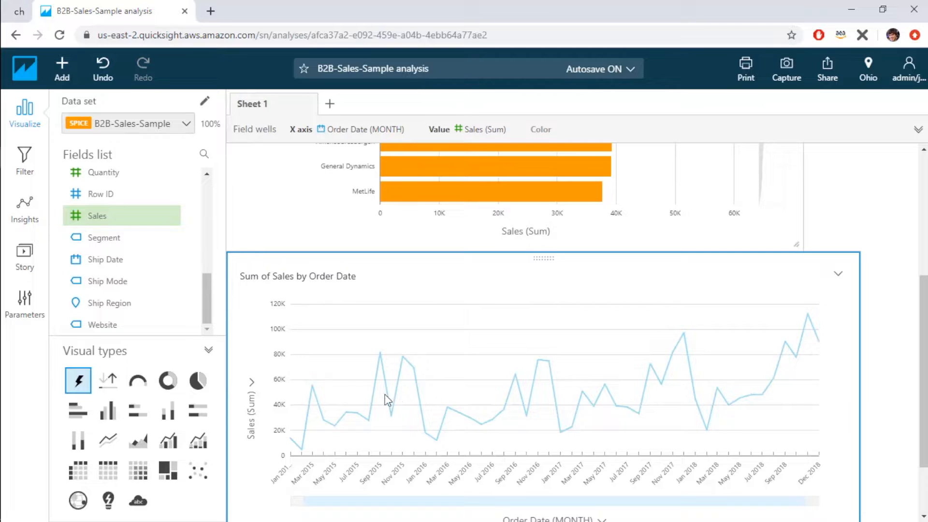
Set the line chart's overall chart colour to the custom hex colour #5F9EA0
click(405, 360)
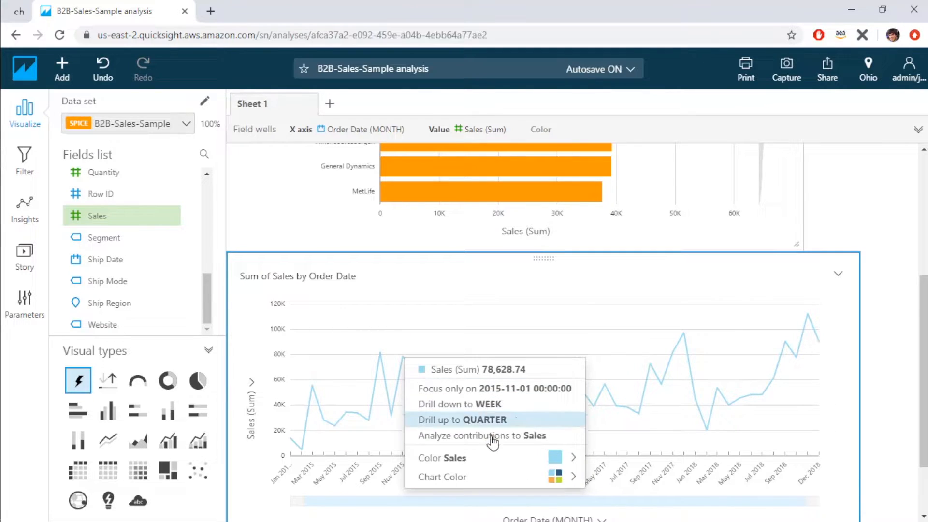
mouse_move(530, 488)
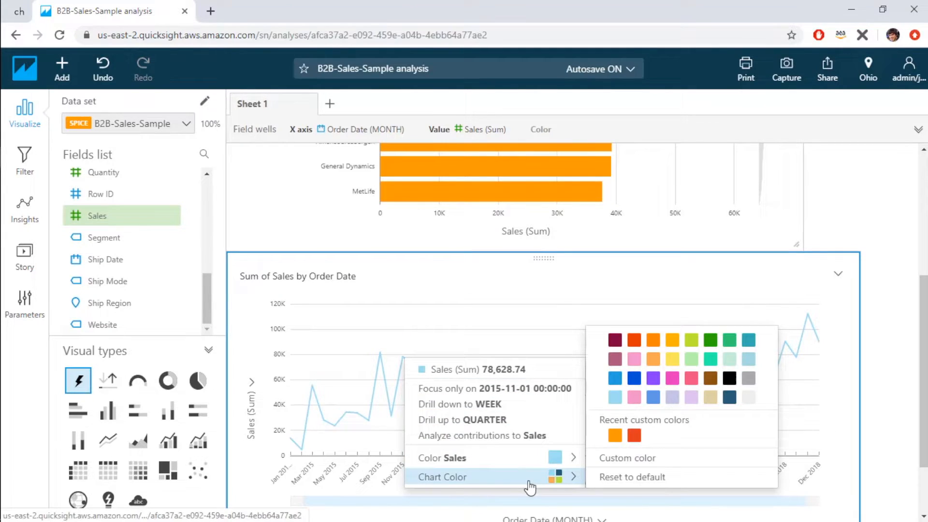
click(635, 459)
key(ctrl+a)
text(#5F9EA0)
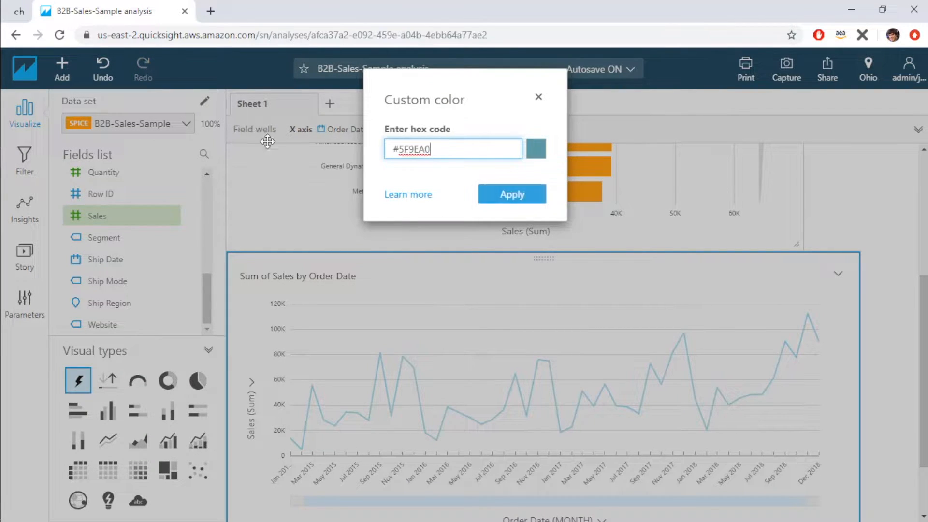
click(495, 202)
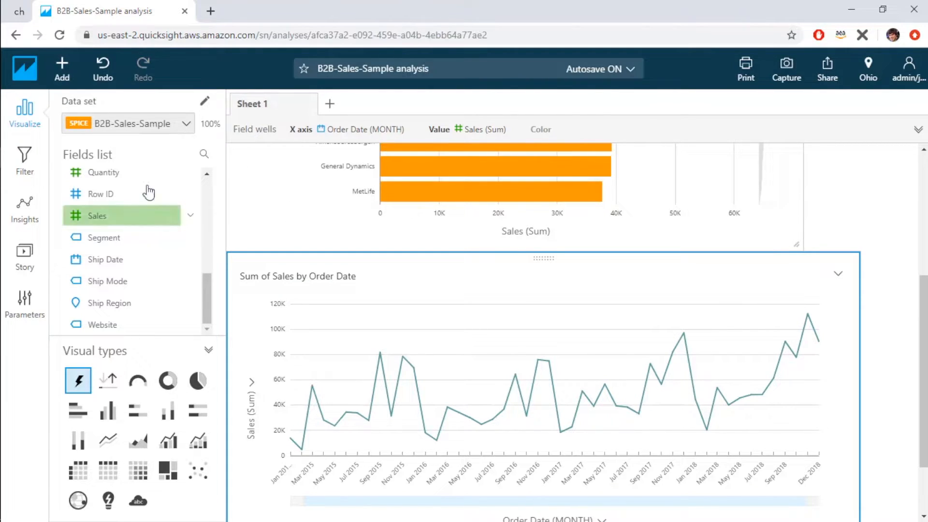
Add a third visual below the line chart, enlarge it to the full sheet width and make it a Word Cloud
click(66, 71)
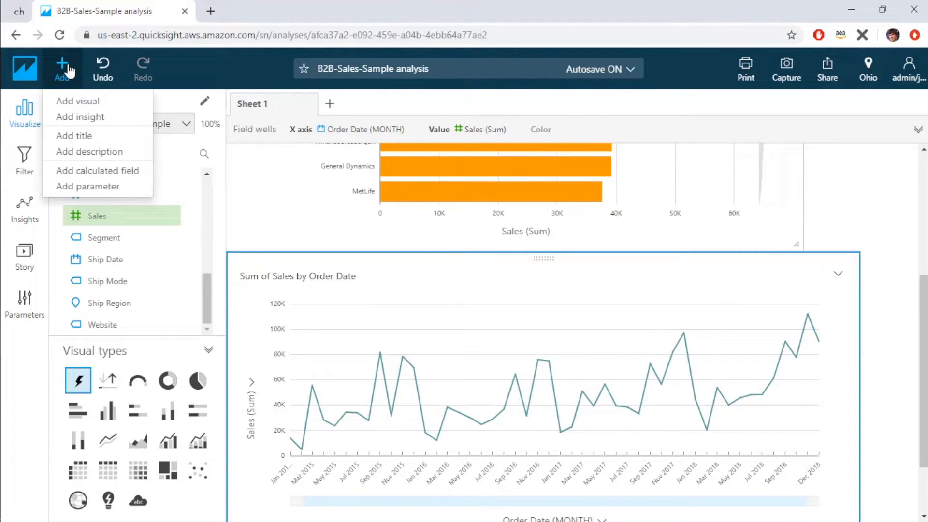
click(95, 103)
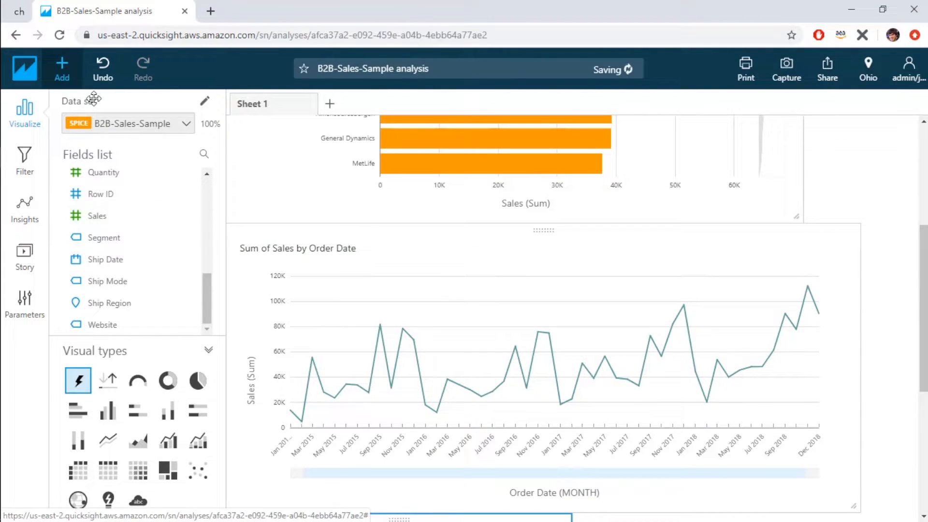
scroll(628, 411, down, 1)
drag(571, 446, 899, 515)
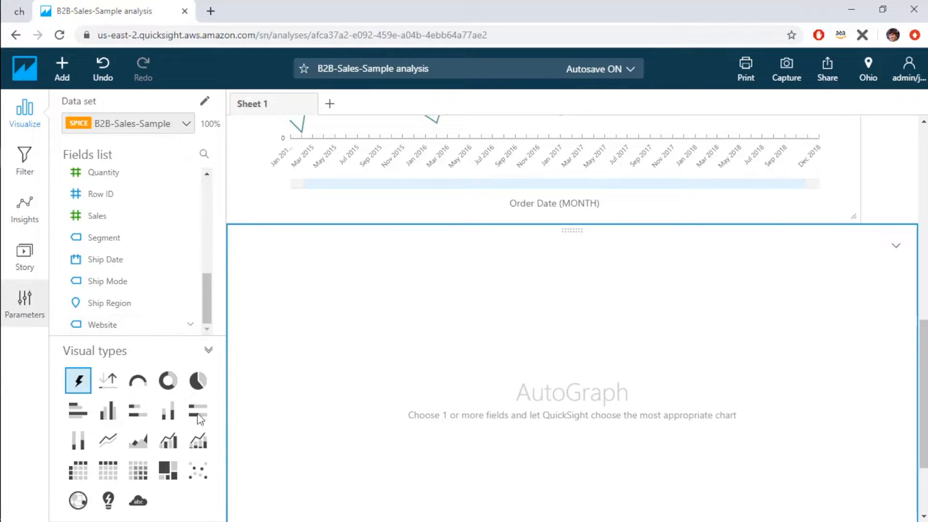
click(144, 500)
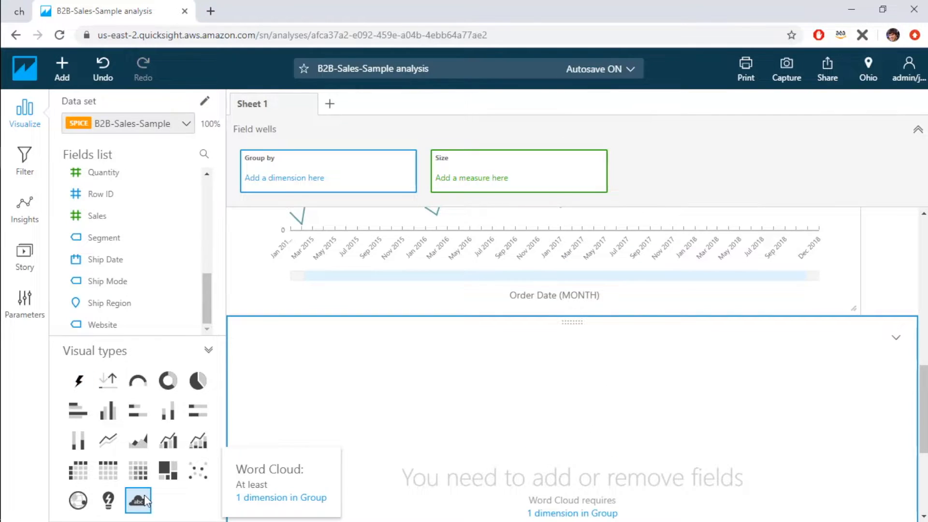
Group the word cloud by location.city and hide its "other" categories
scroll(403, 384, up, 3)
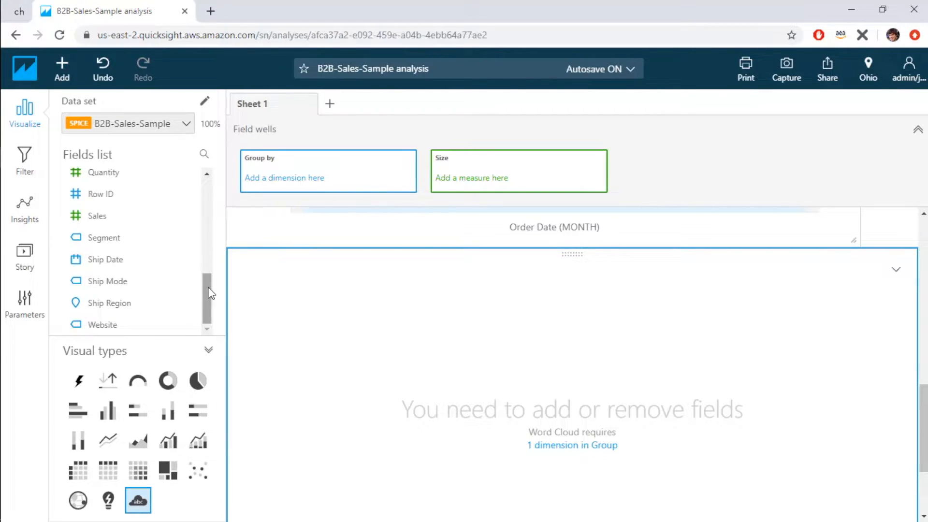
drag(208, 292, 228, 210)
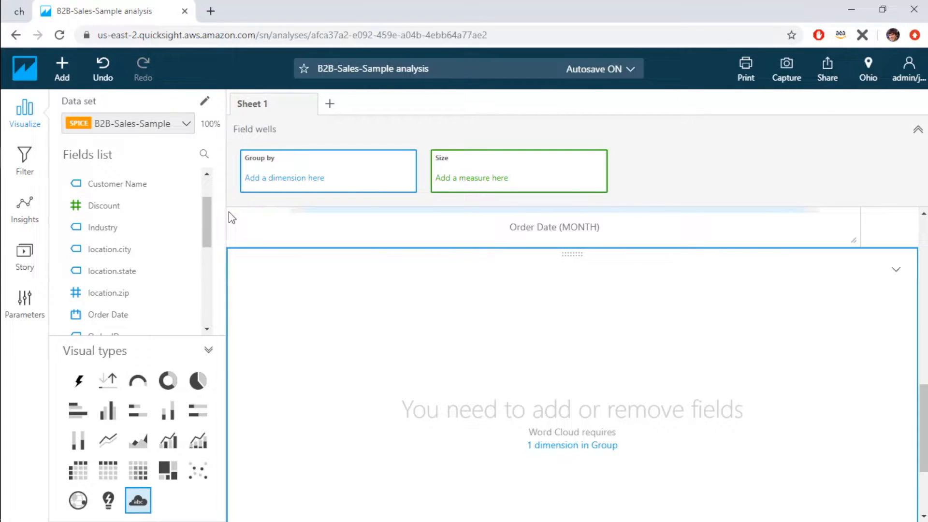
click(157, 253)
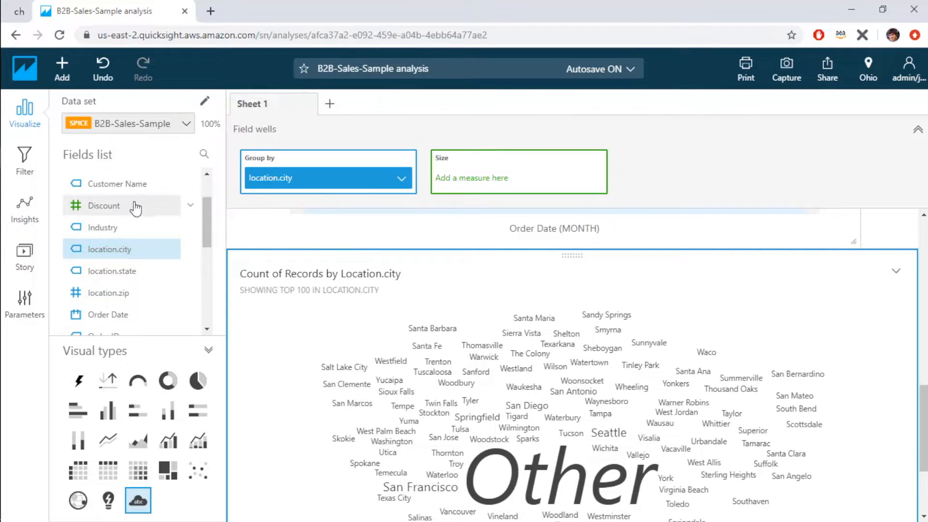
click(892, 279)
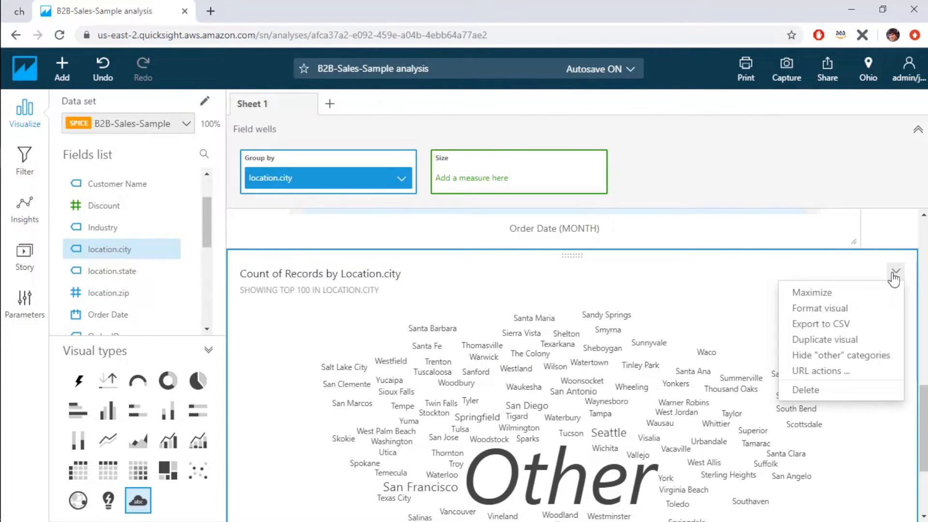
click(865, 358)
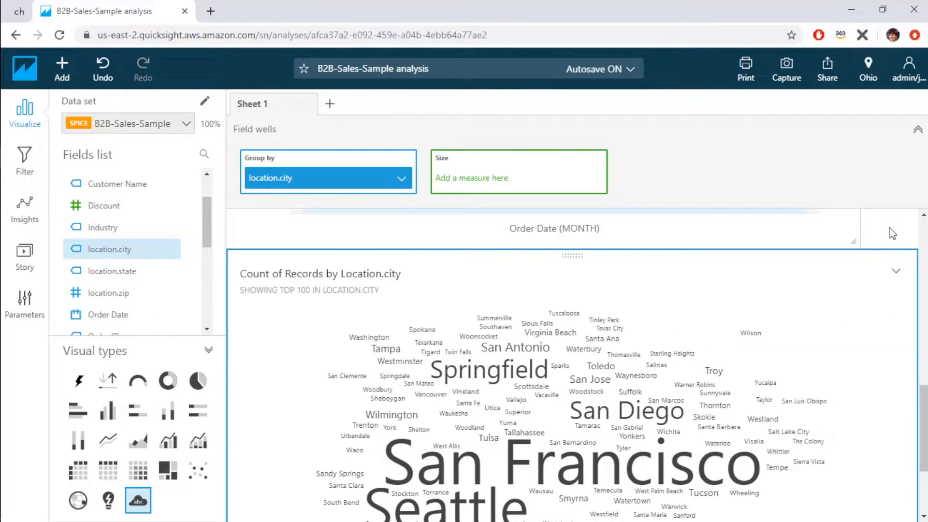
Size the word cloud's cities by the Sales field and inspect the sales value shown for New York City
scroll(895, 232, down, 2)
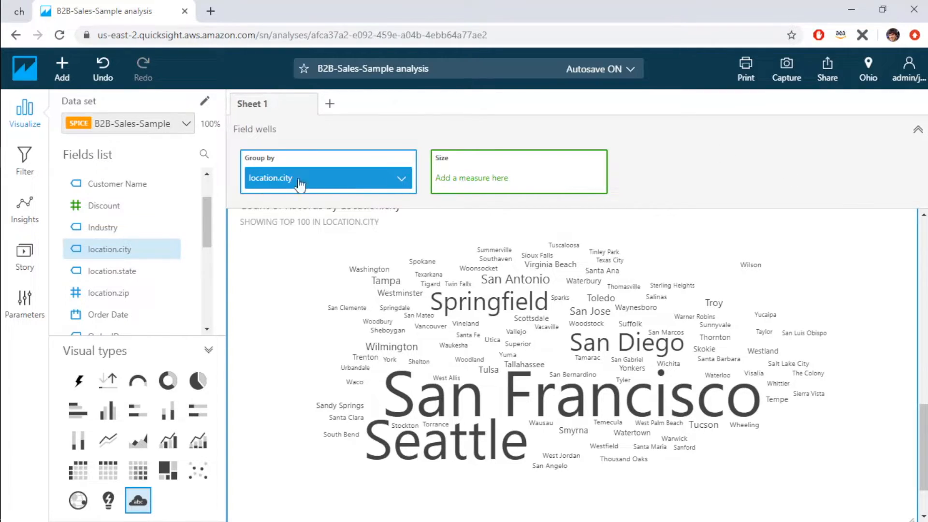
drag(207, 205, 208, 263)
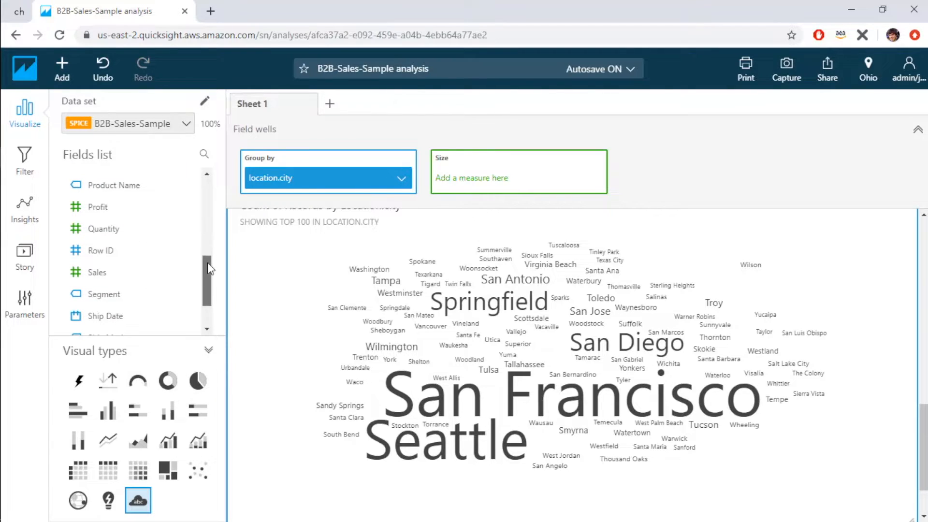
drag(145, 272, 496, 178)
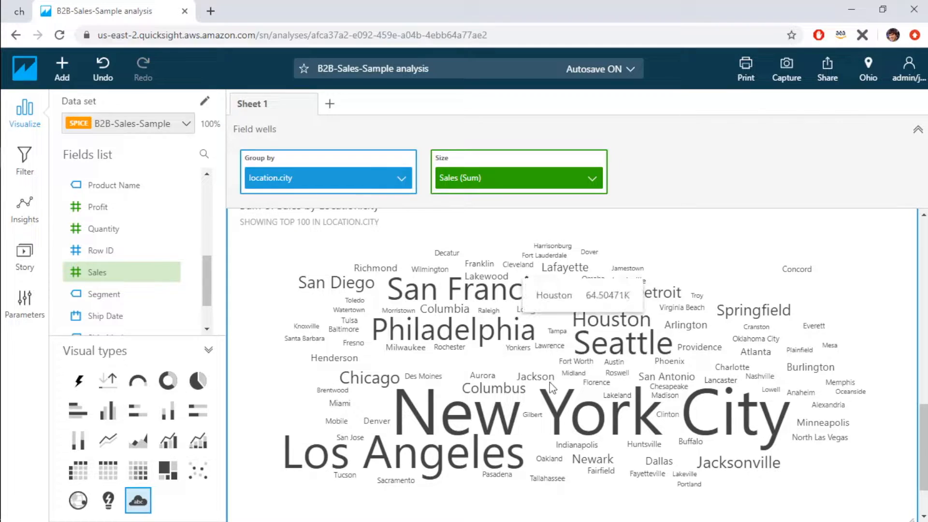
mouse_move(602, 432)
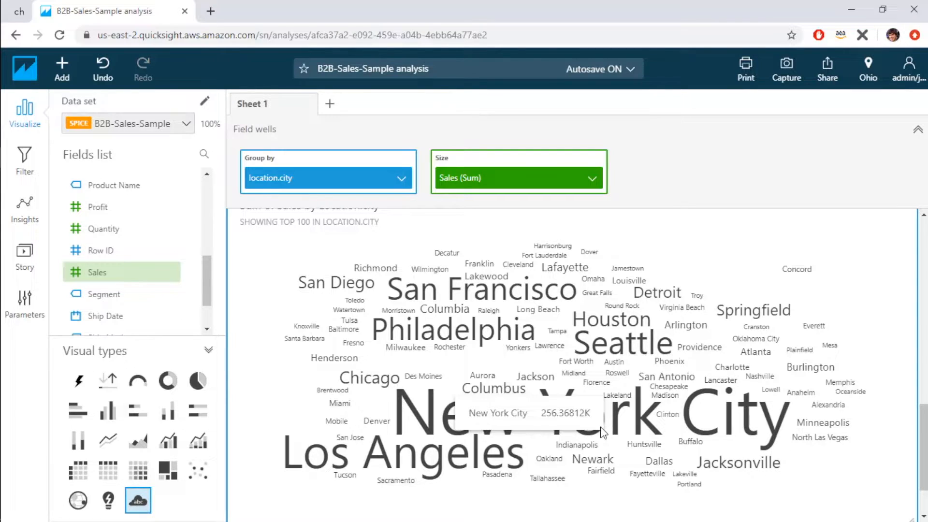
mouse_move(763, 241)
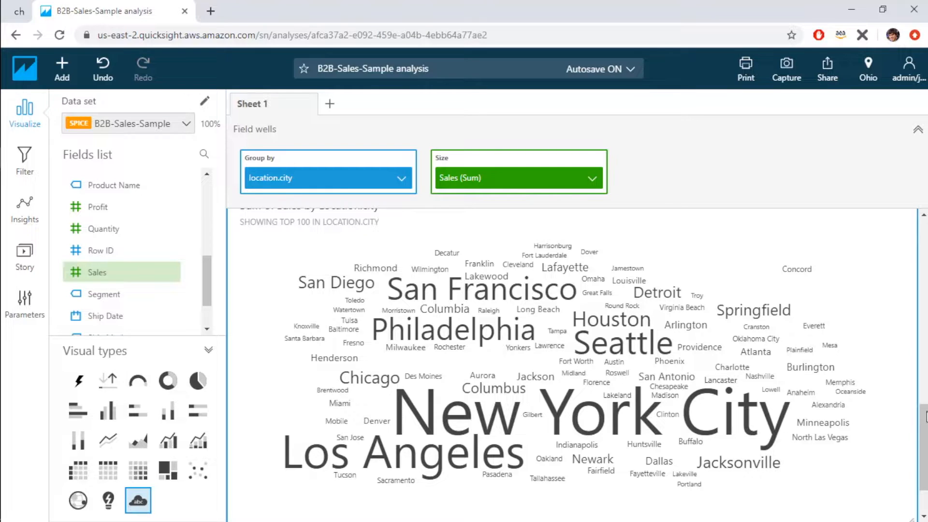
Open the word cloud's formatting options and allow vertical words
scroll(926, 417, up, 2)
click(896, 303)
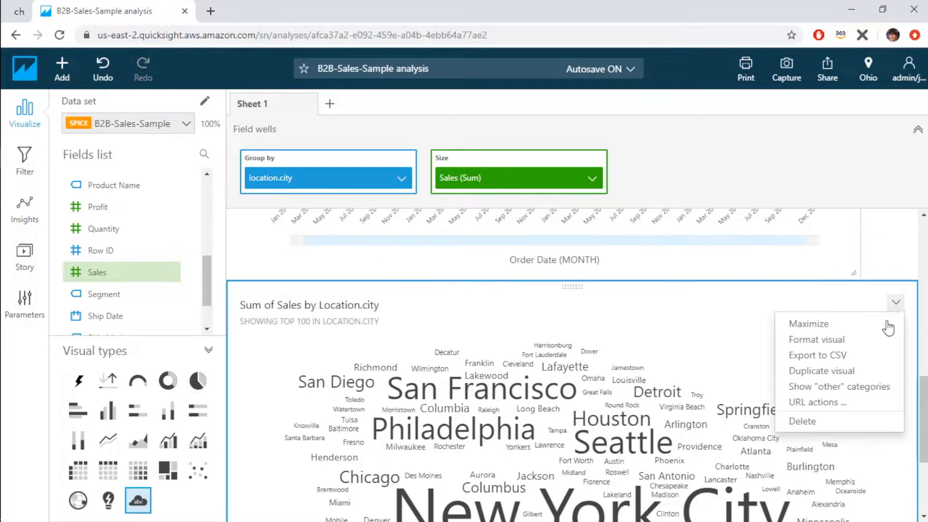
click(875, 340)
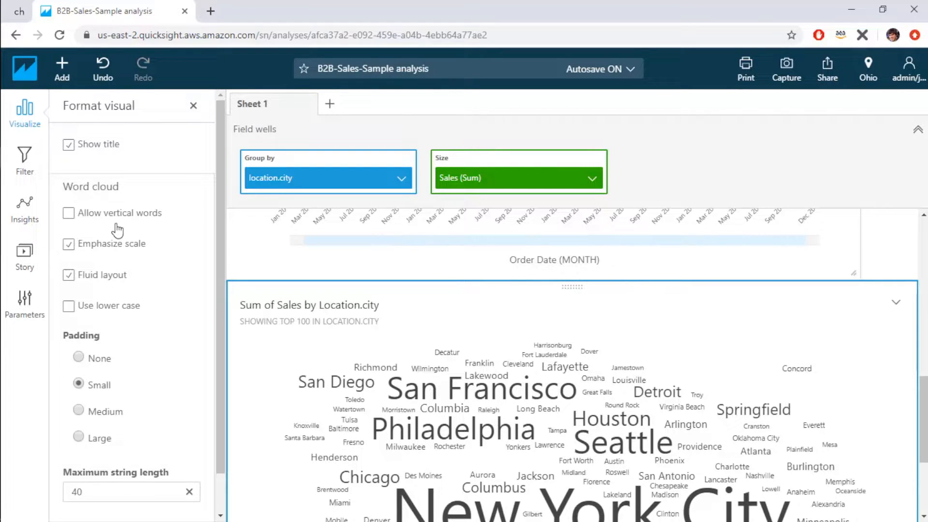
scroll(220, 224, down, 1)
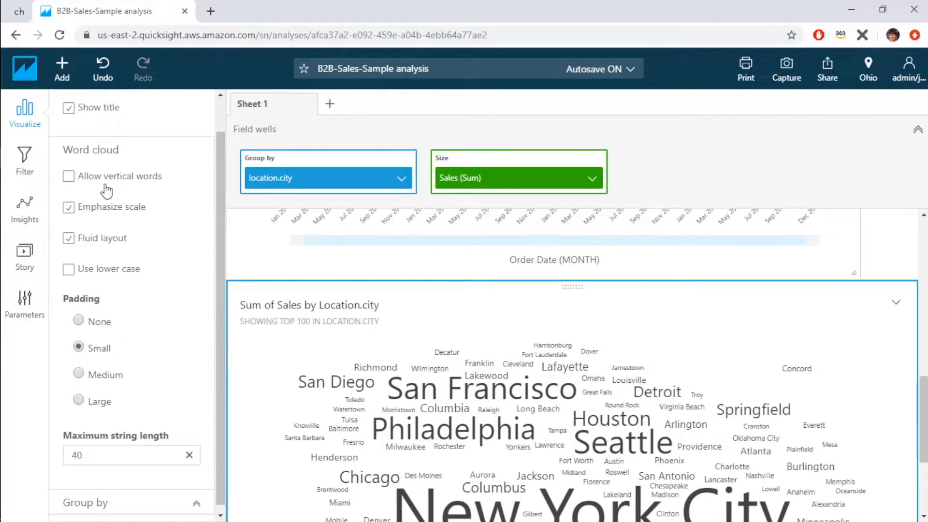
click(69, 177)
scroll(926, 398, down, 3)
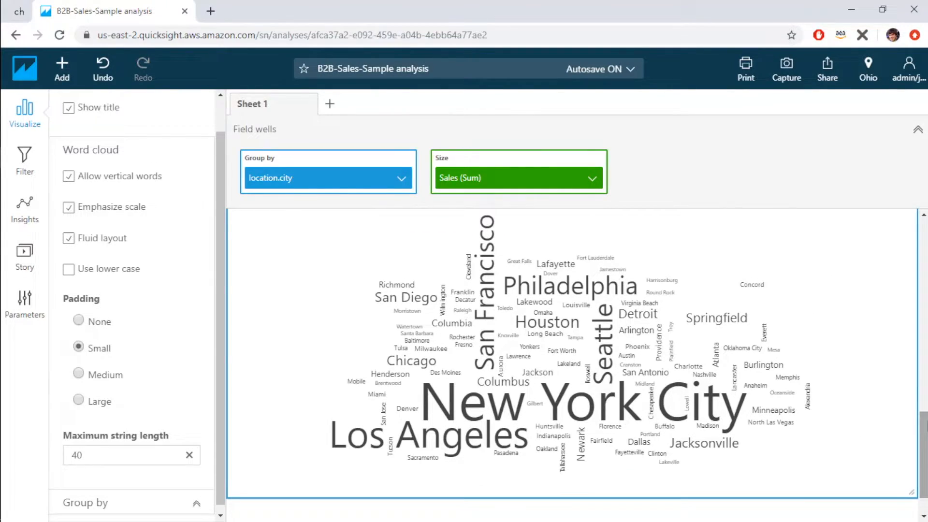
Toggle the word cloud's Emphasize scale option off and on to compare word sizes, leaving it enabled
click(90, 214)
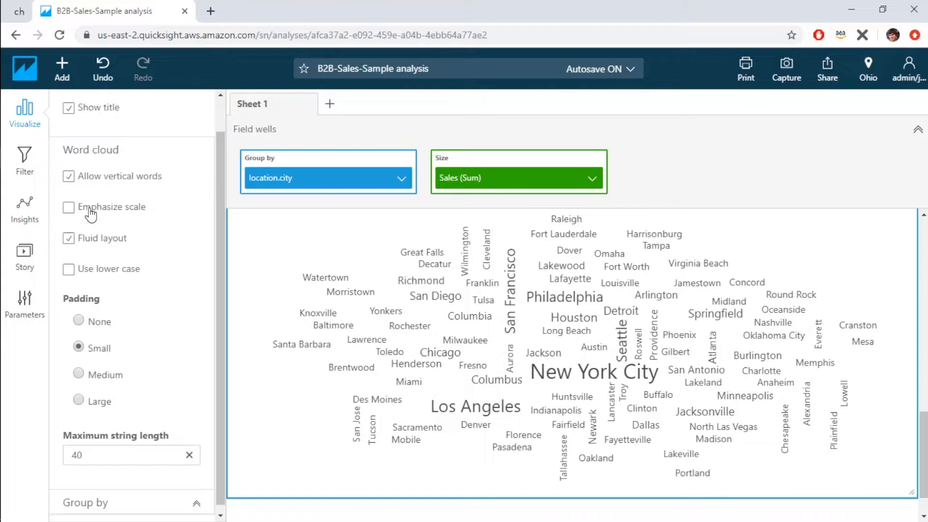
click(90, 216)
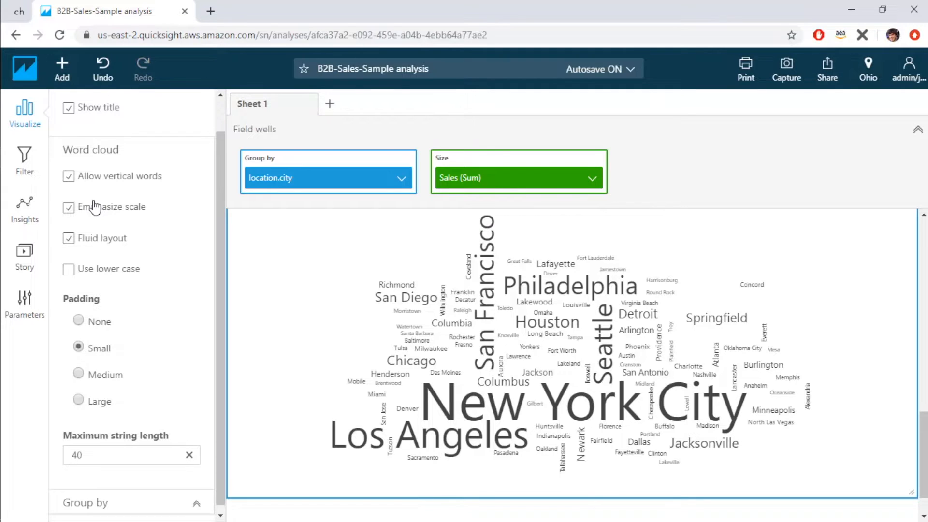
click(95, 207)
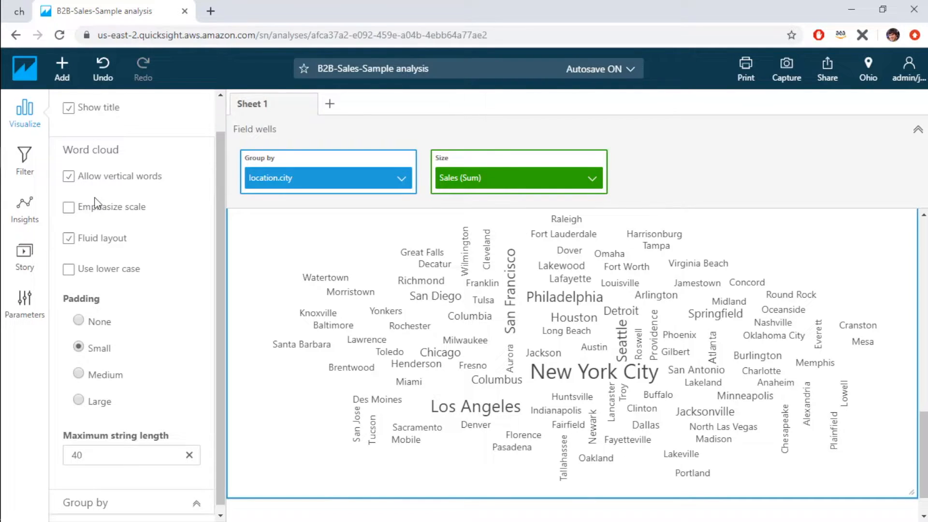
click(94, 208)
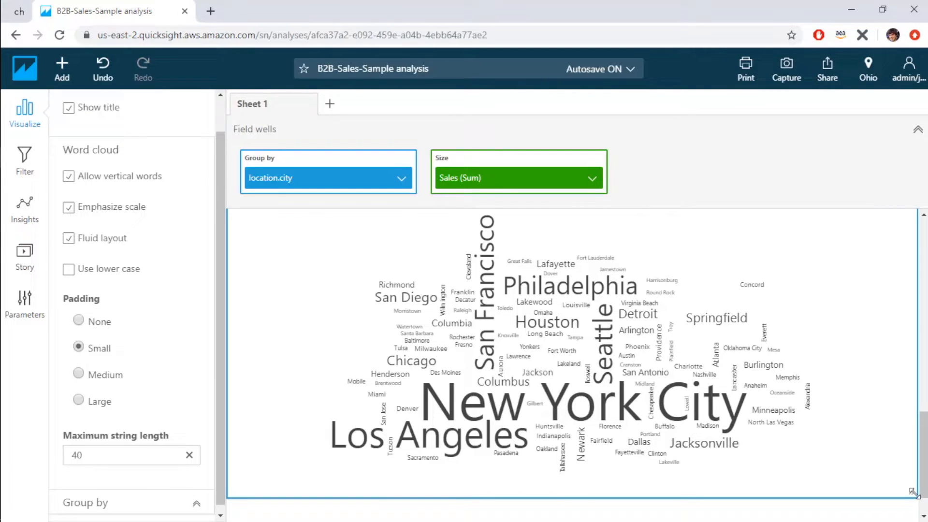
Shrink the word cloud visual to about two thirds of its width and restore the browser window to a smaller size
drag(914, 492, 651, 356)
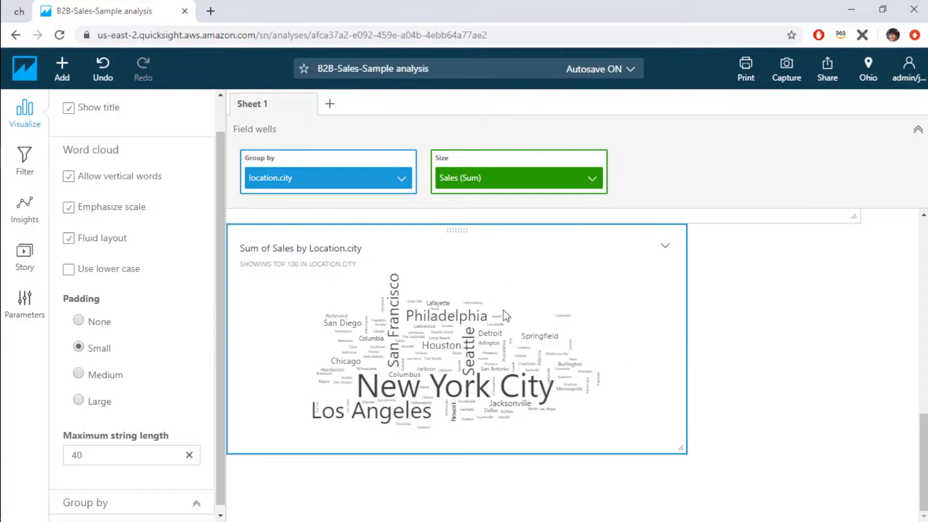
click(349, 30)
double_click(335, 11)
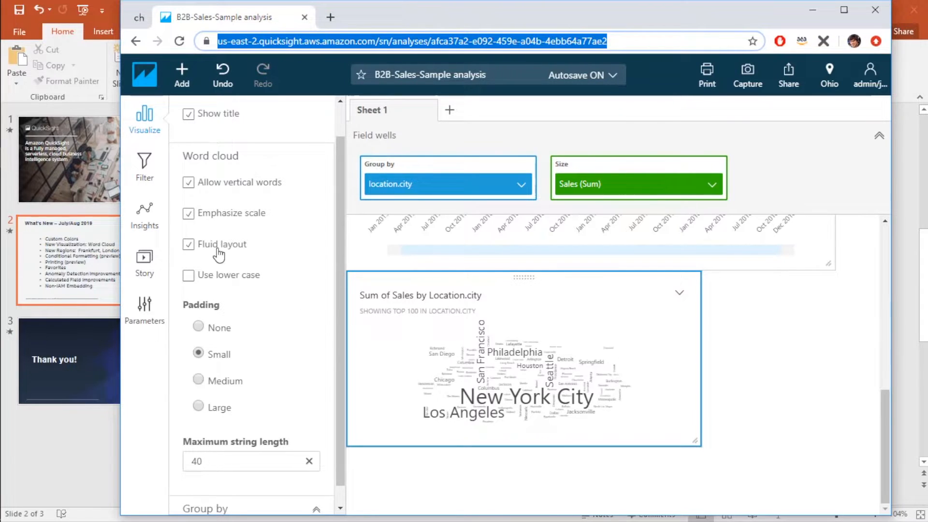
Turn off the word cloud's Allow vertical words and Fluid layout options, and enlarge the visual moderately
click(200, 185)
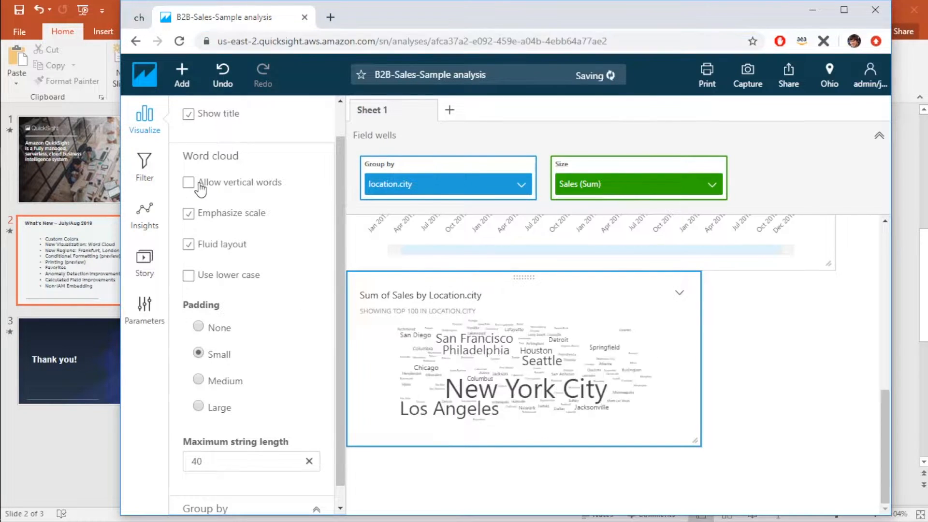
drag(696, 441, 785, 489)
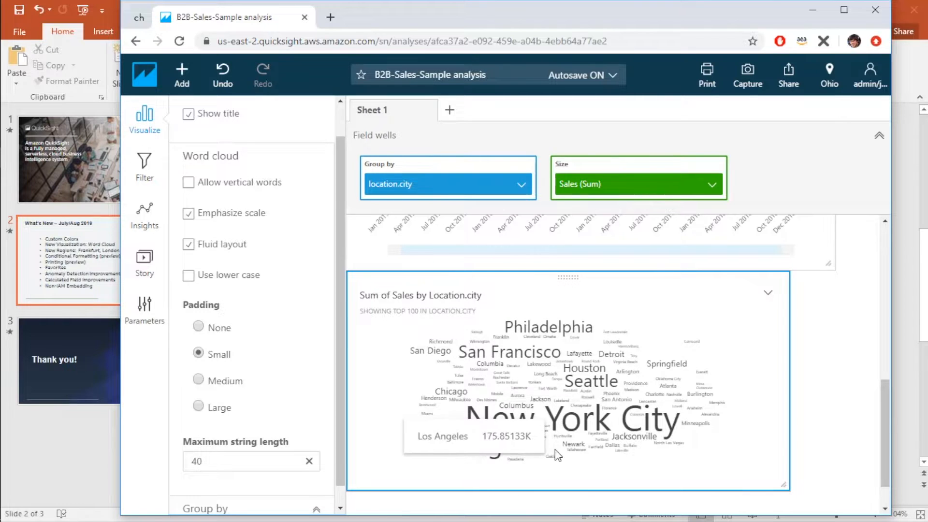
click(188, 245)
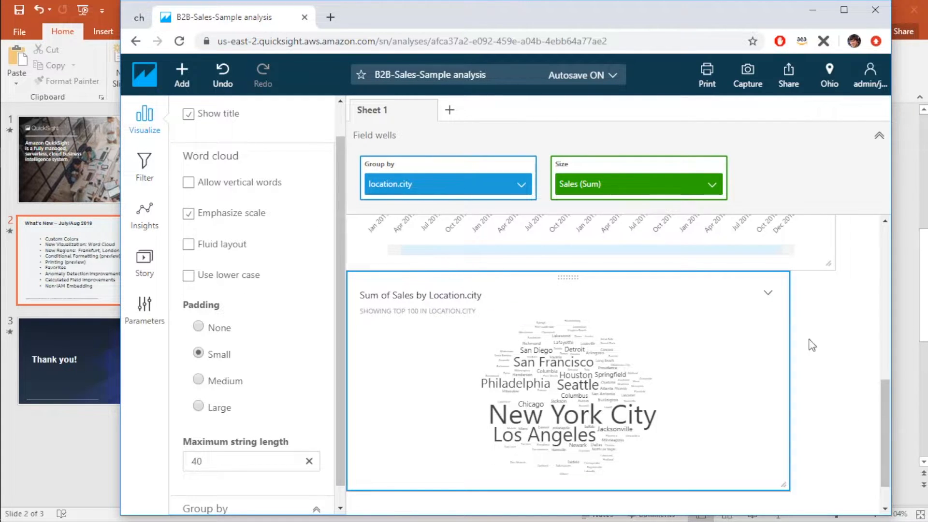
Maximize the browser window and resize the word cloud, first narrower and finally to the full sheet width
double_click(590, 19)
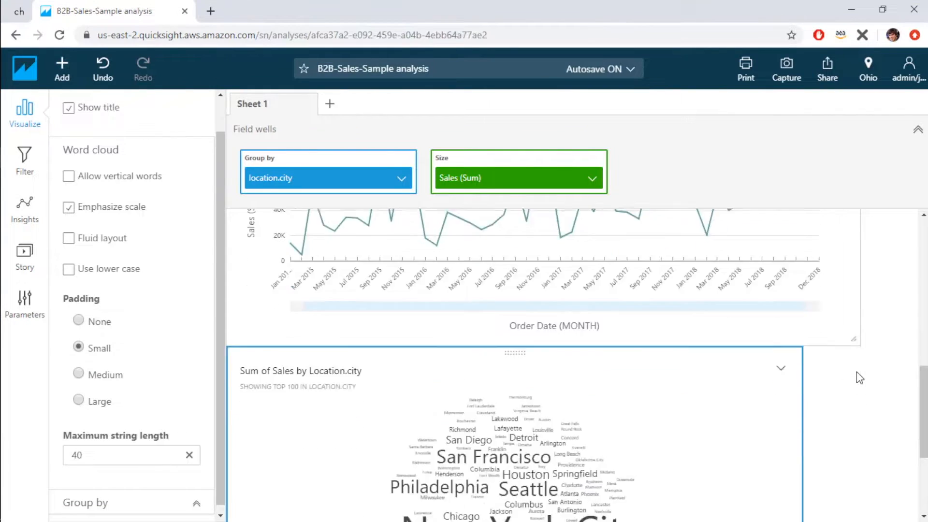
scroll(860, 378, down, 3)
drag(798, 445, 570, 430)
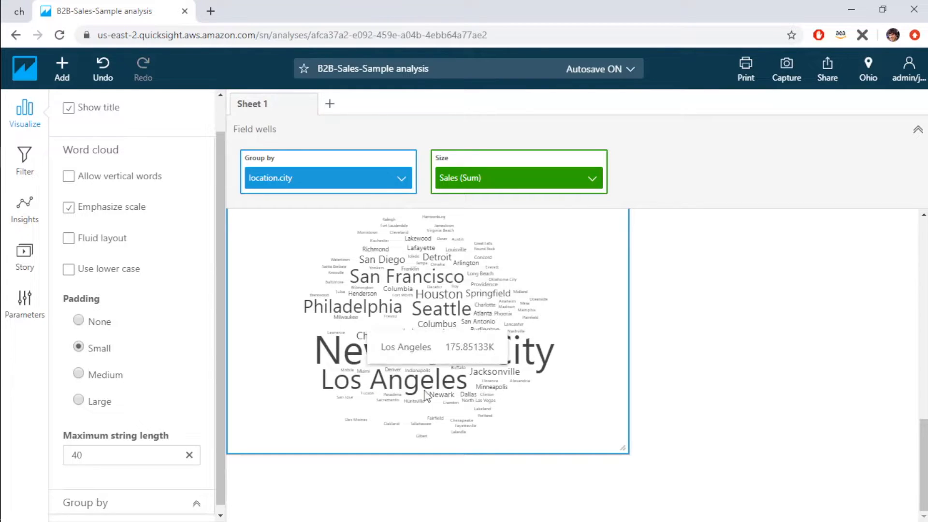
drag(630, 452, 906, 507)
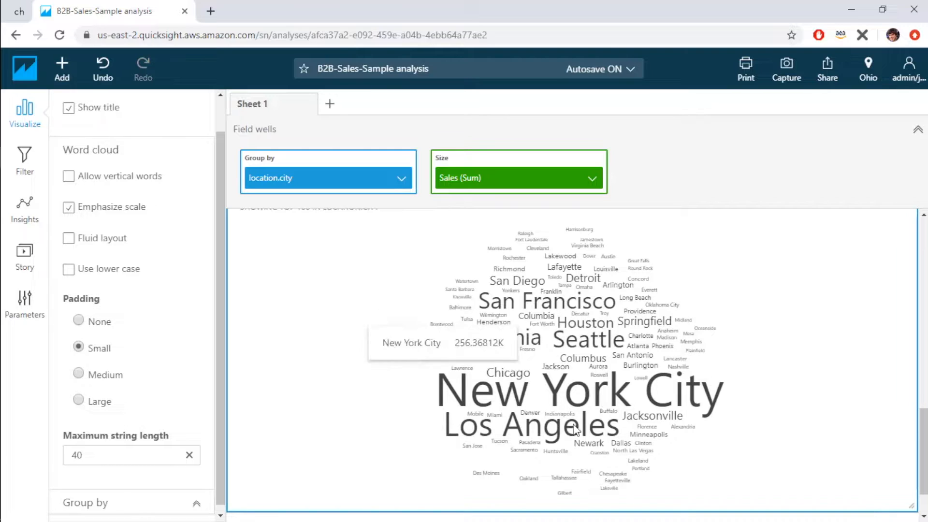
Turn the word cloud's Fluid layout back on and try the Use lower case option, leaving it disabled
click(69, 239)
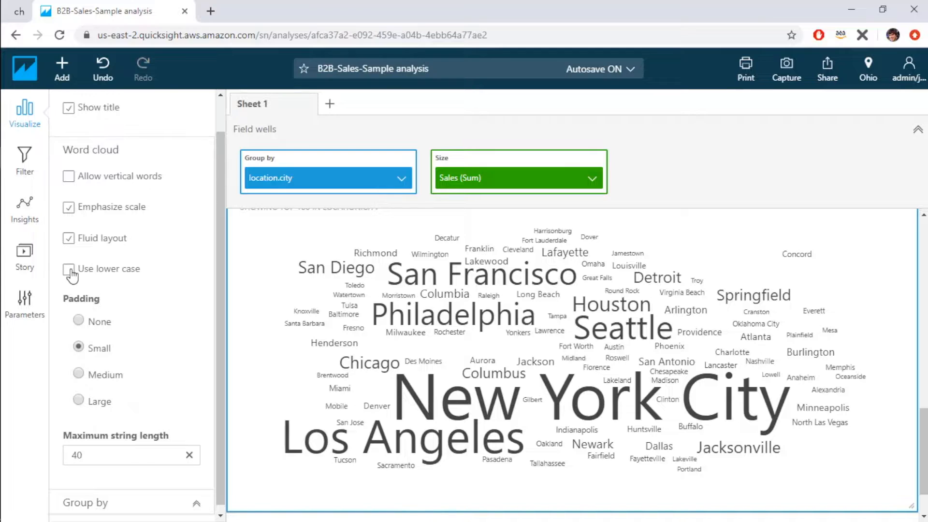
click(70, 271)
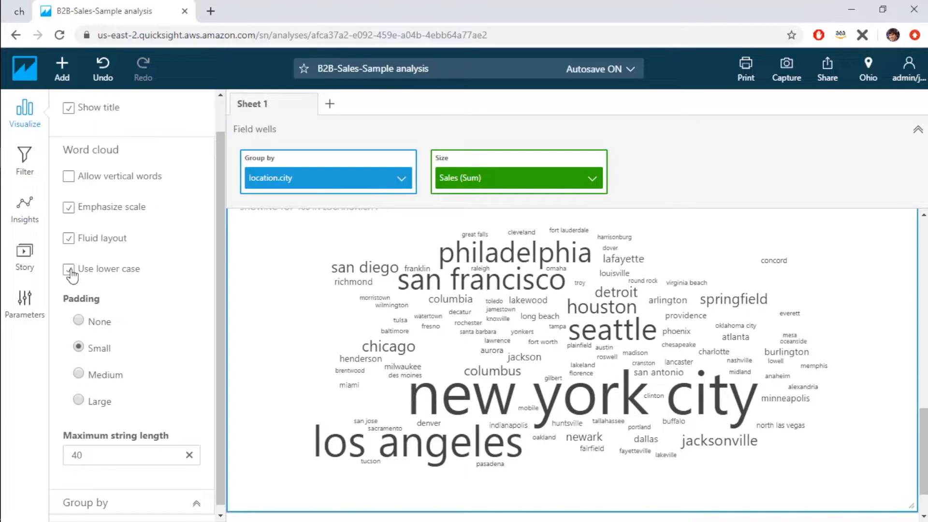
click(70, 272)
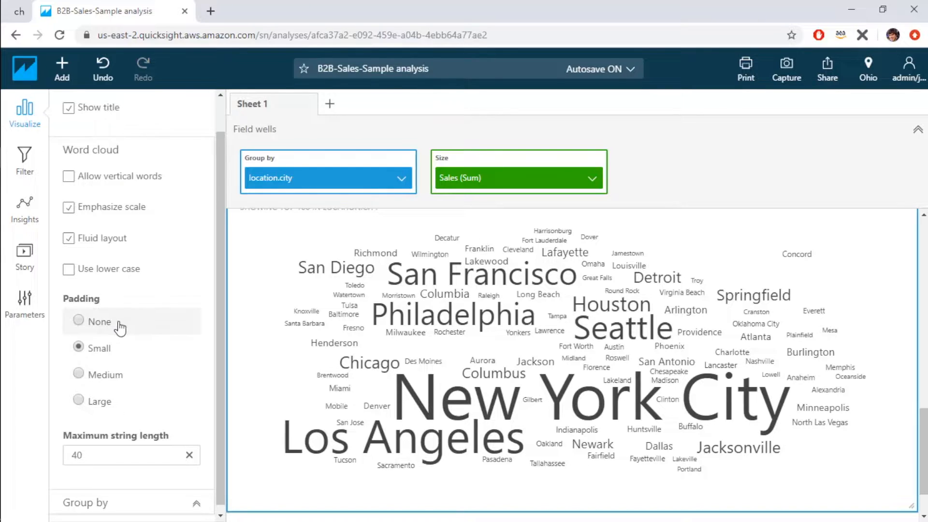
Set the word cloud's padding to None
mouse_move(364, 370)
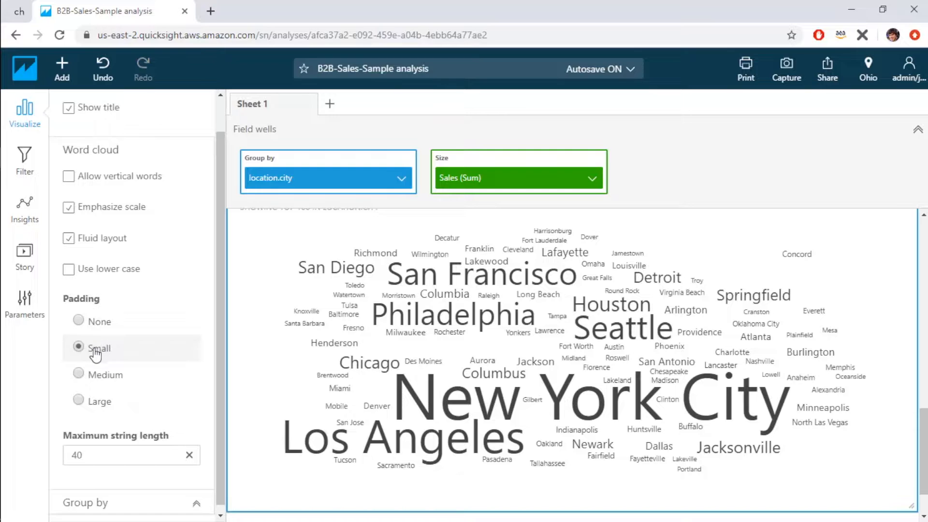
click(83, 324)
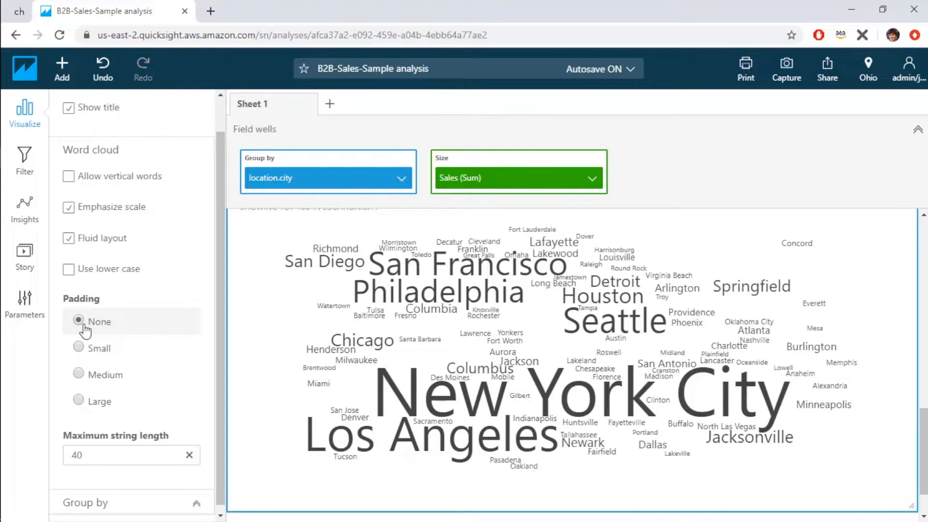
Try the Small, Medium and Large padding options on the word cloud, and leave the padding at Small
click(81, 348)
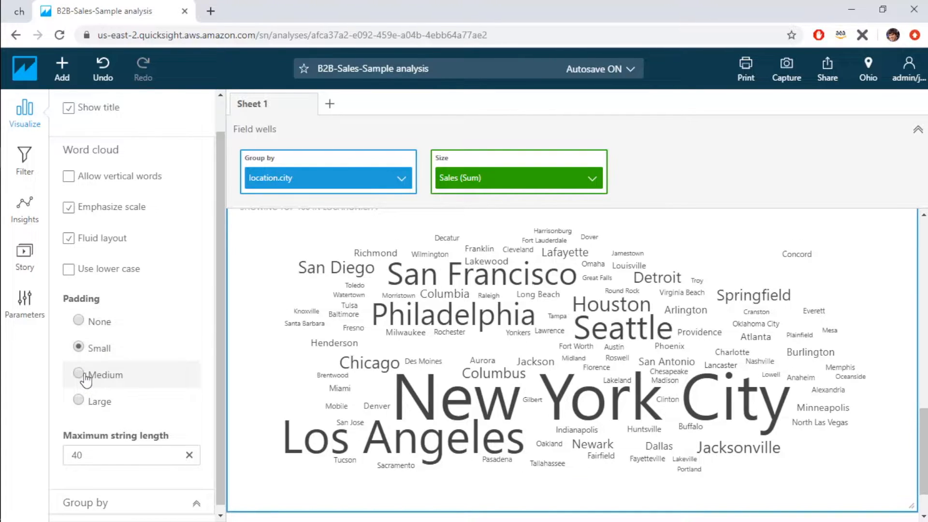
click(82, 376)
click(81, 401)
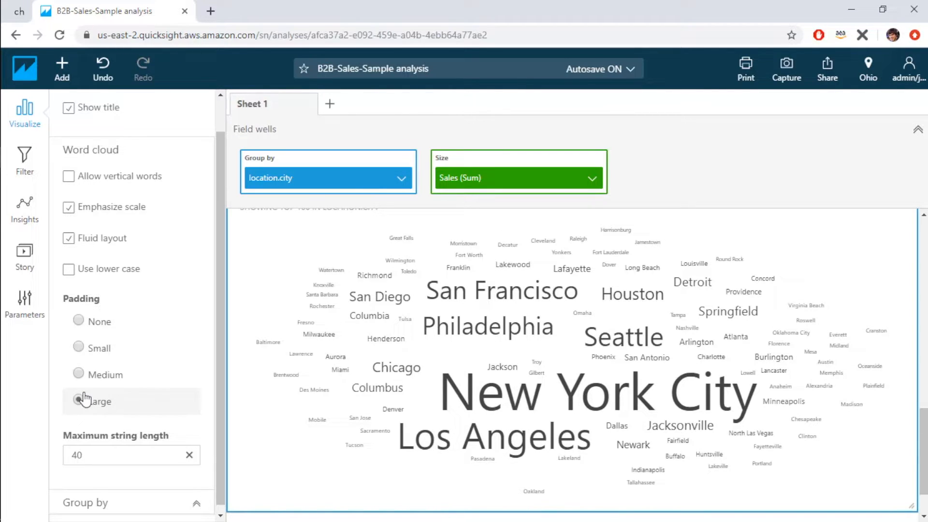
click(82, 375)
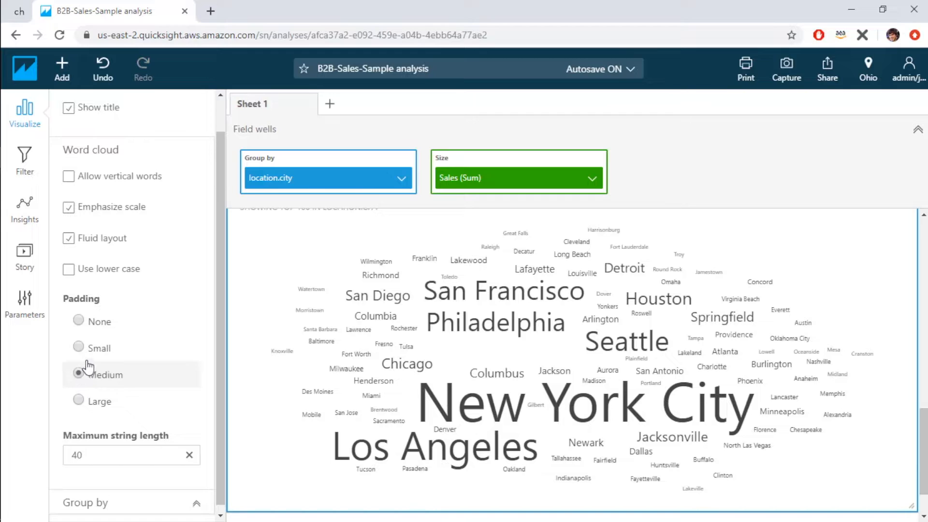
click(86, 348)
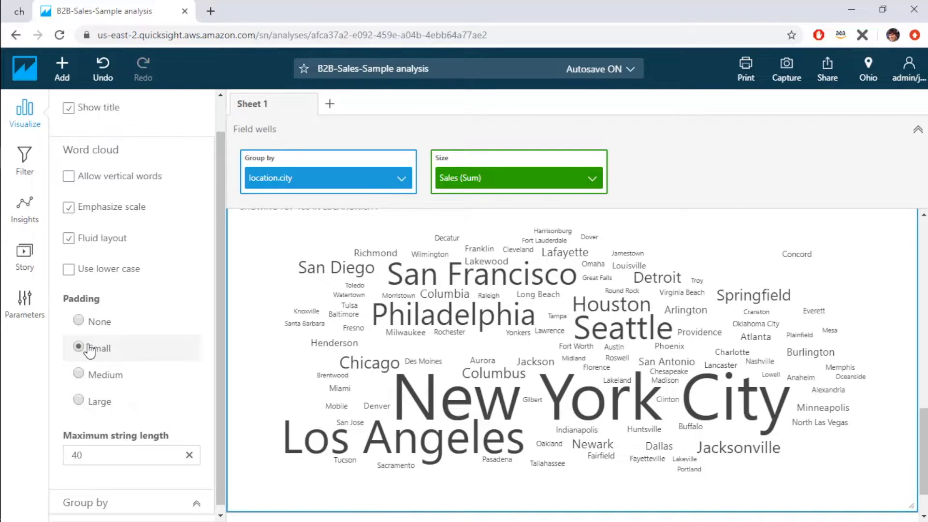
Try a maximum string length of 10 for the word cloud, and set it back to 40
scroll(187, 346, down, 1)
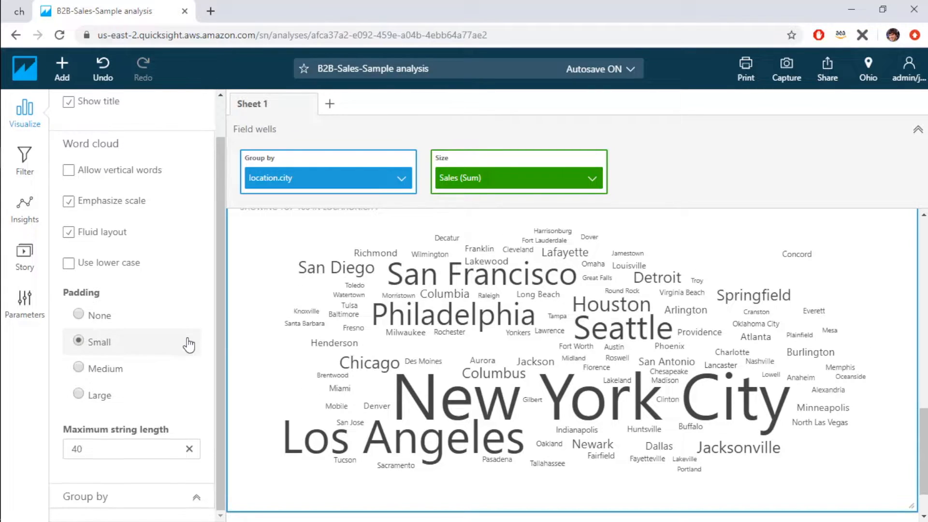
click(118, 443)
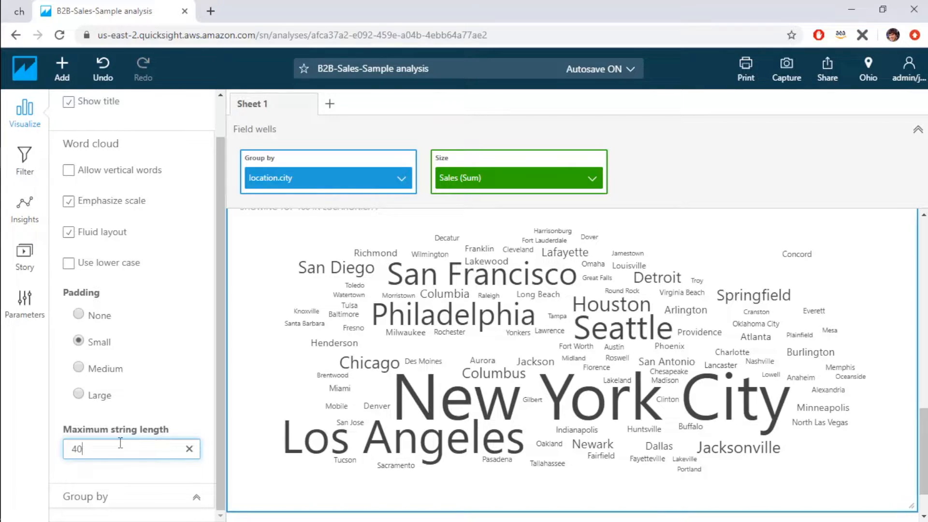
drag(121, 443, 49, 443)
text(10)
key(Return)
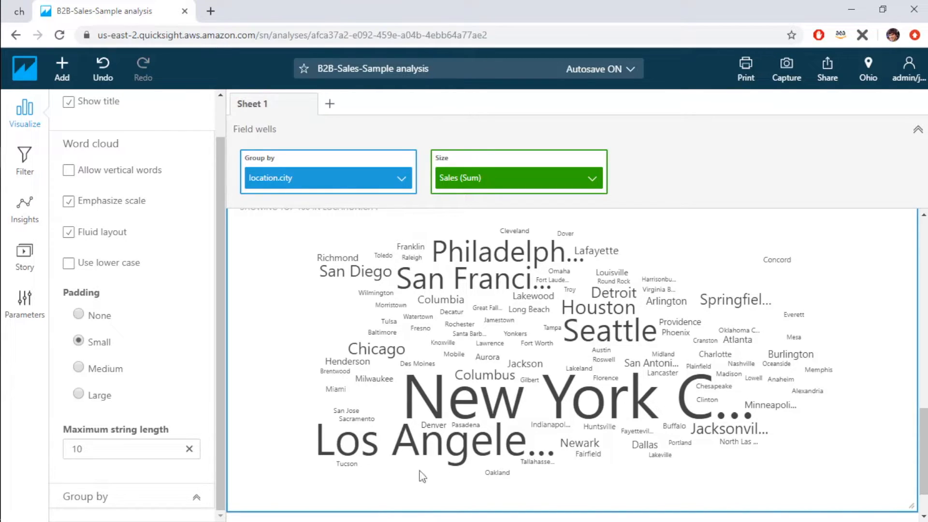
double_click(117, 452)
text(40)
key(Return)
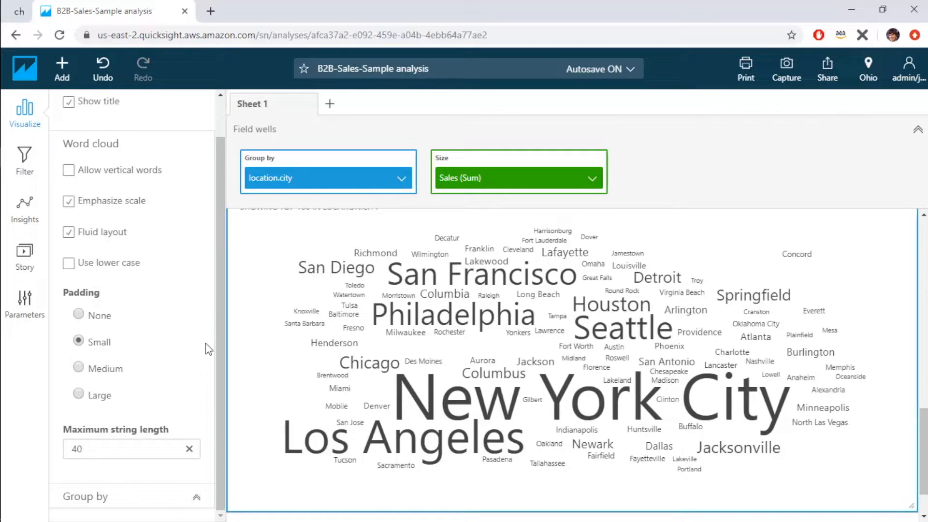
Try limiting the word cloud's Group by number of words to 20, and set it back to 100
click(196, 498)
scroll(188, 435, down, 2)
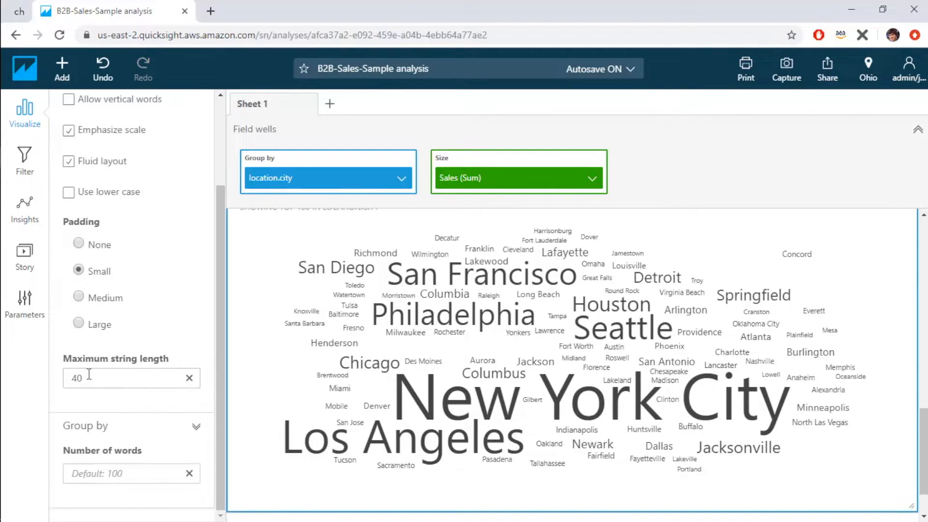
click(96, 469)
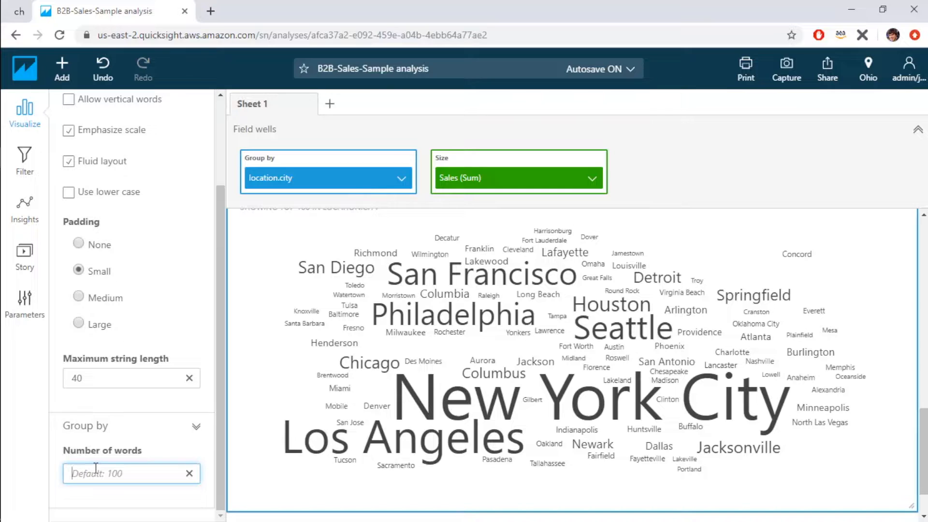
text(20)
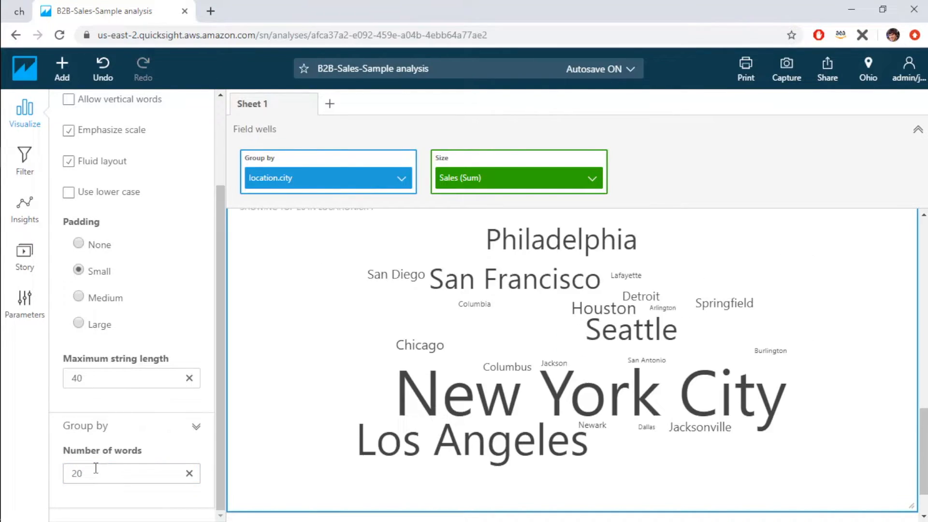
drag(96, 474, 56, 481)
text(100)
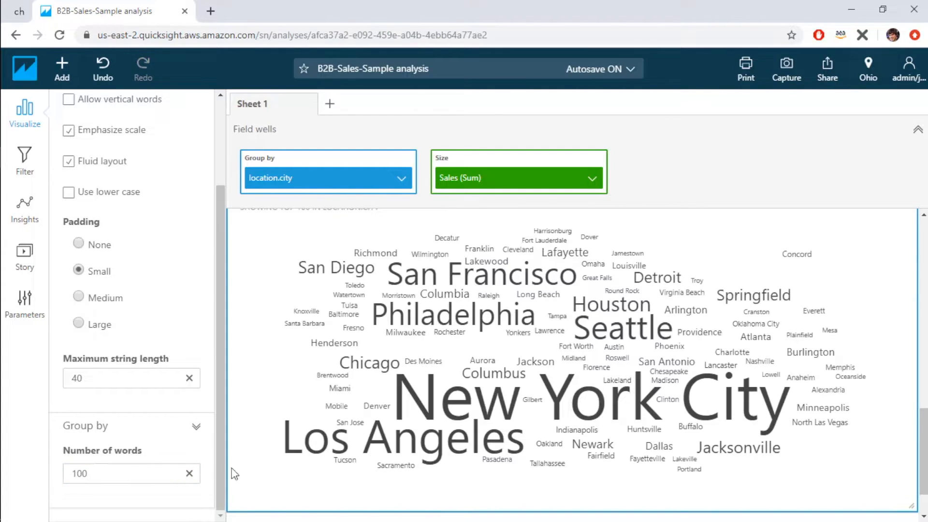
Look over the word cloud and its format options, and close the visual's formatting settings
drag(223, 230, 225, 121)
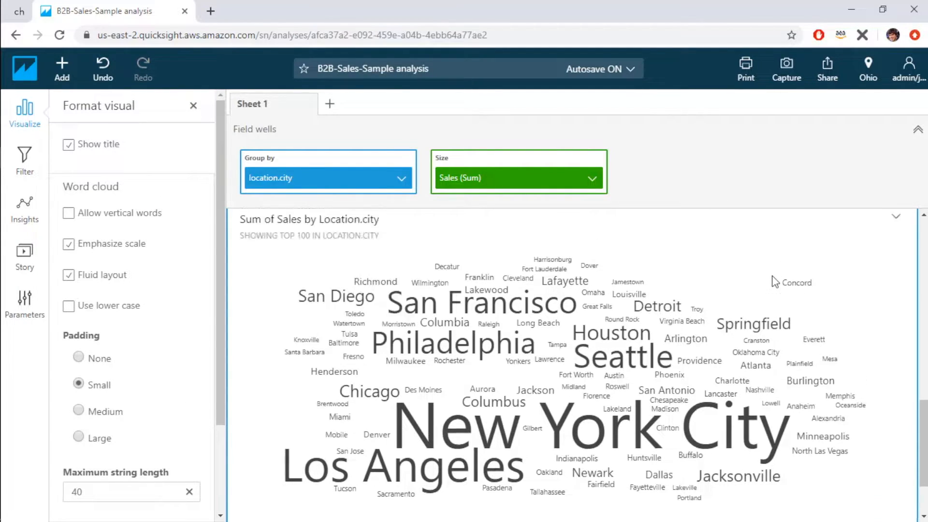
scroll(773, 271, up, 5)
scroll(773, 285, down, 5)
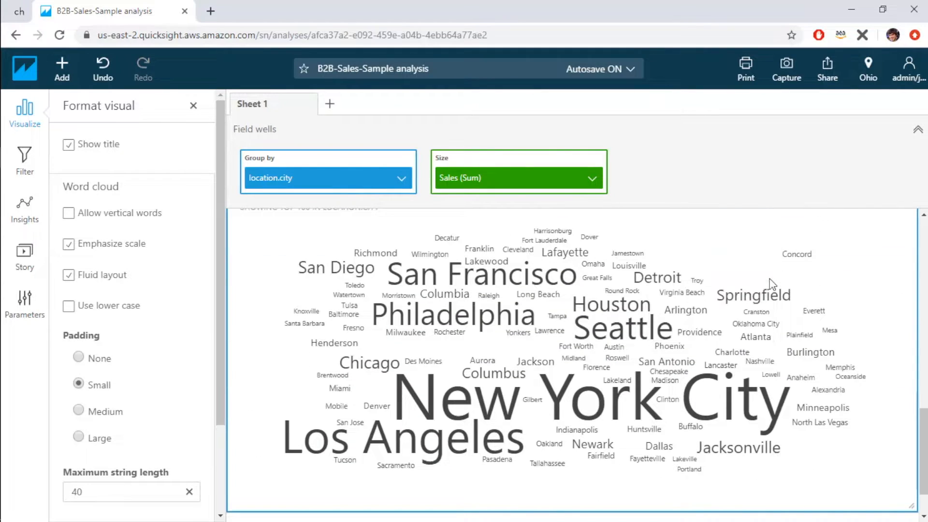
scroll(772, 285, down, 5)
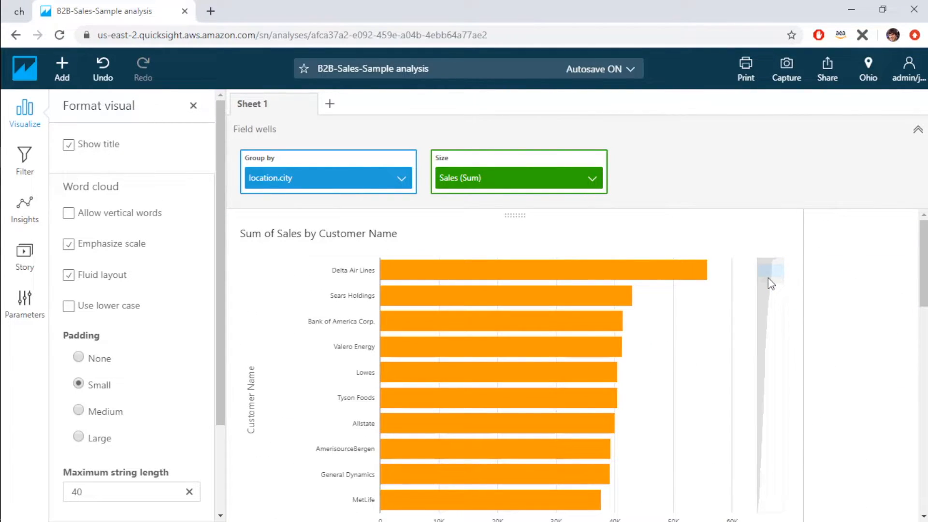
click(193, 106)
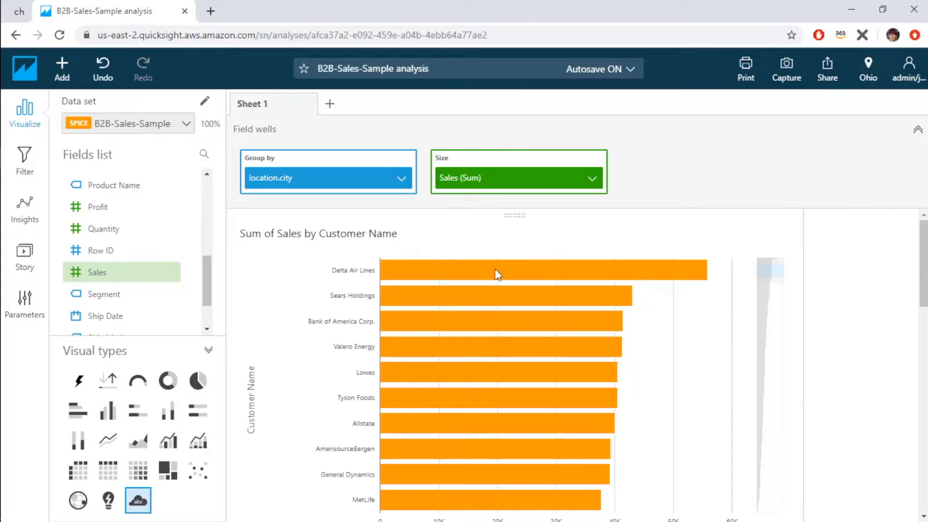
Try orange as the chart color for all words in the word cloud, and reset it to the default
scroll(497, 275, up, 5)
click(619, 361)
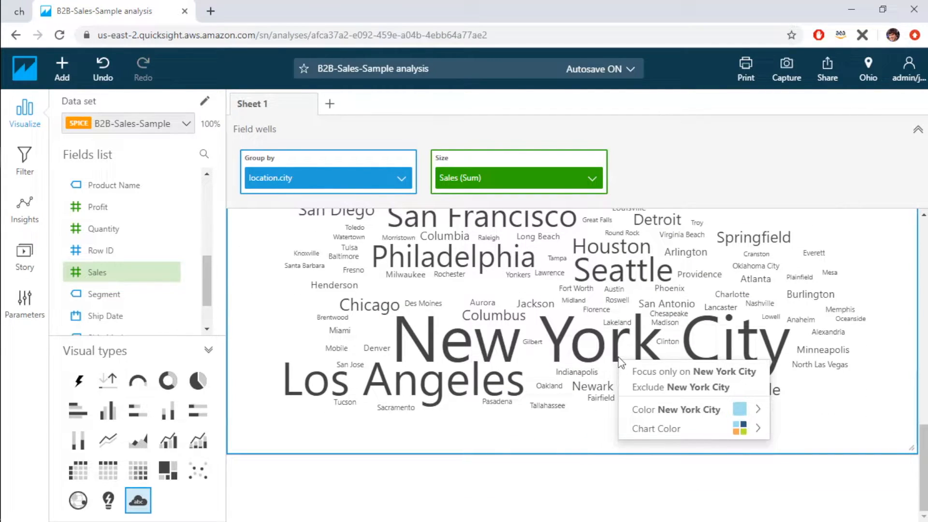
mouse_move(705, 430)
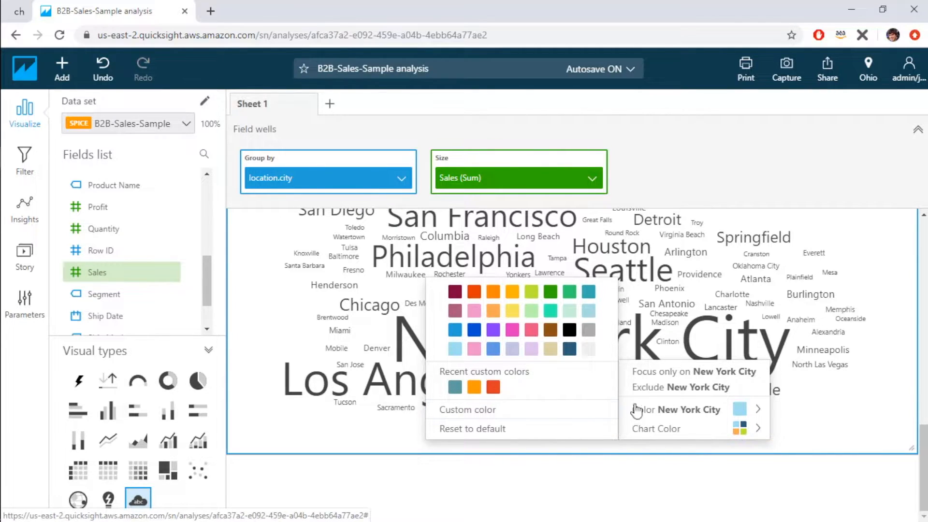
click(617, 268)
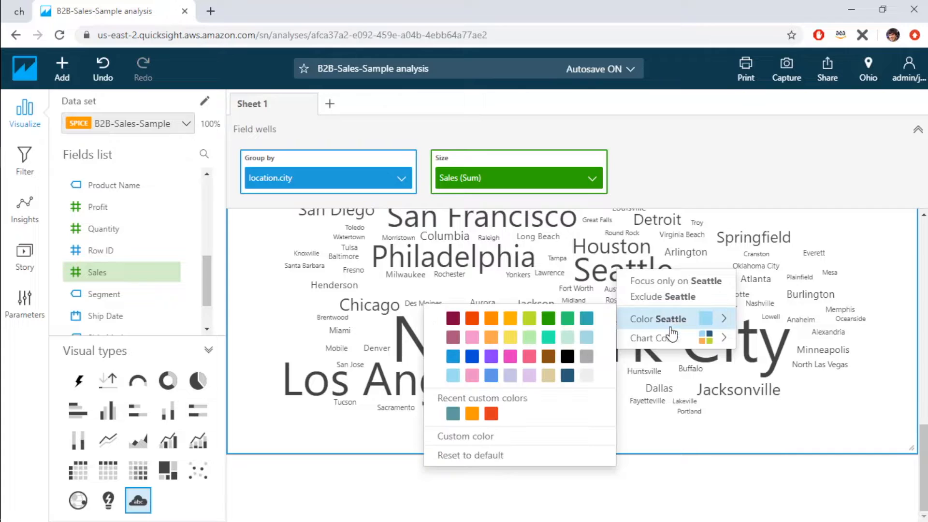
click(495, 344)
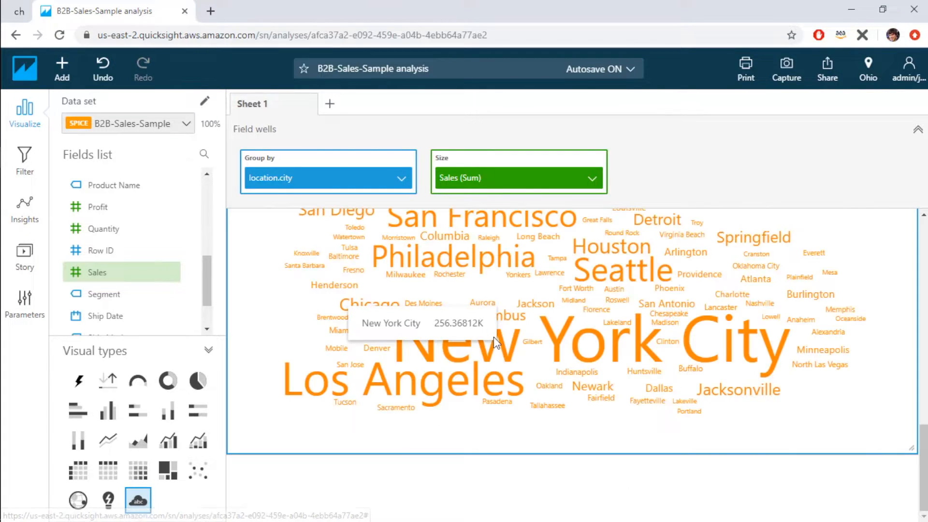
click(621, 275)
mouse_move(669, 334)
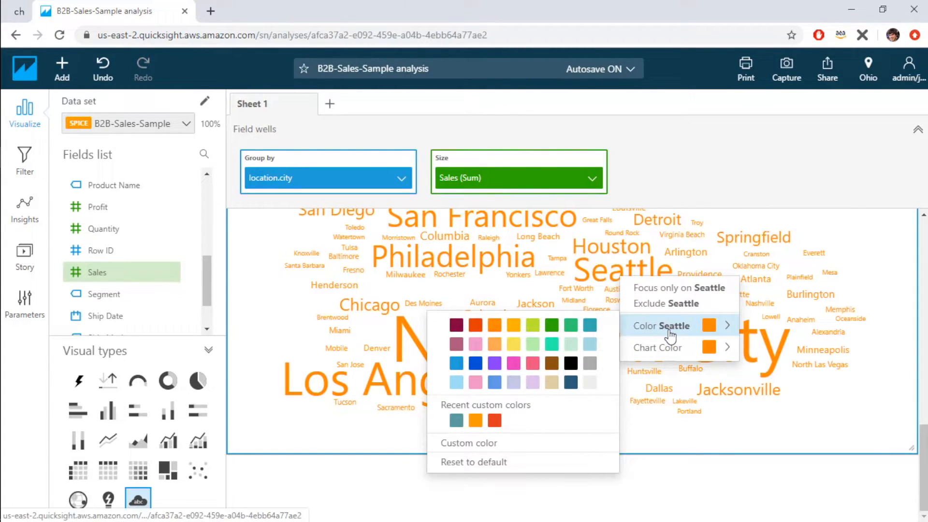
click(546, 351)
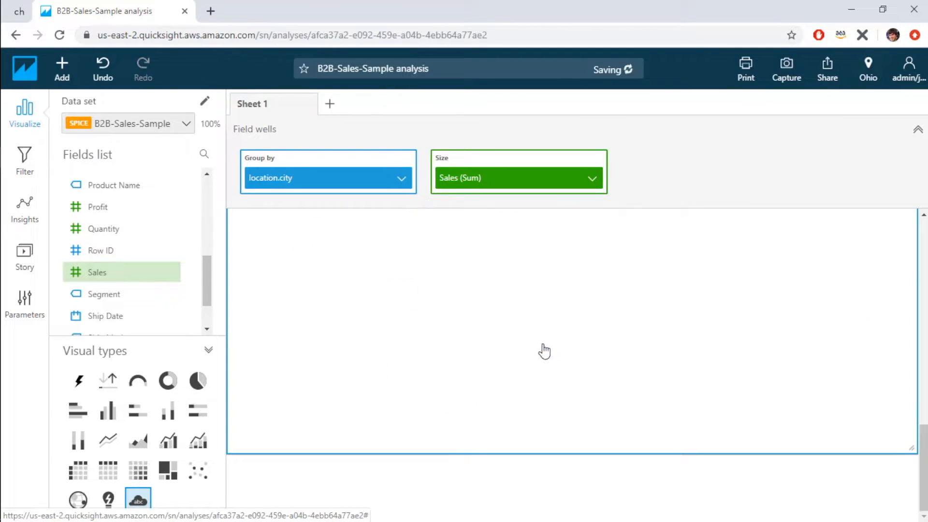
Color only the word Seattle in the word cloud with the orange from the recent custom colors
click(626, 277)
mouse_move(652, 328)
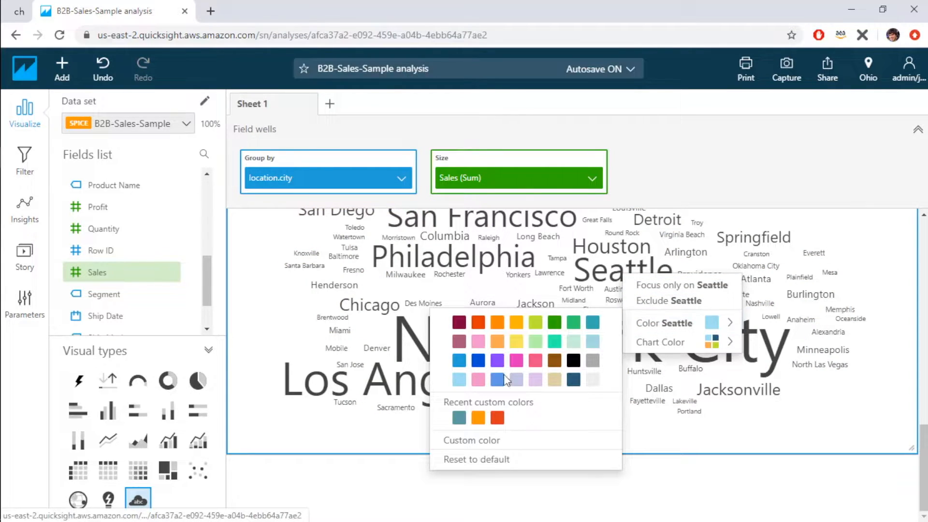
click(478, 417)
mouse_move(600, 360)
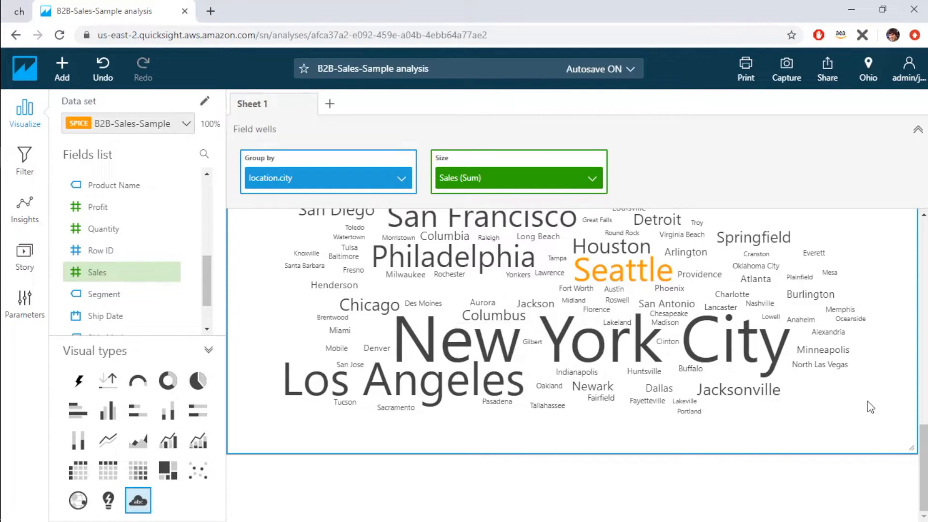
scroll(841, 439, up, 2)
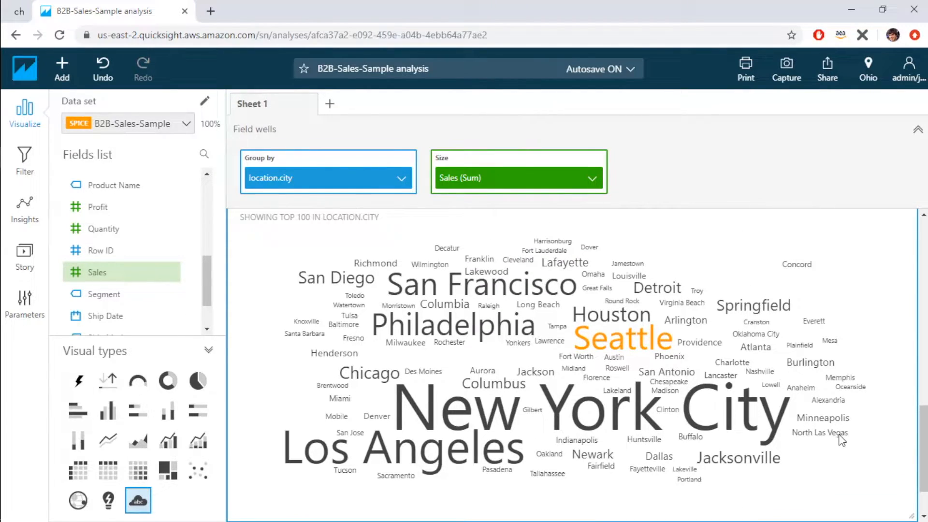
mouse_move(839, 440)
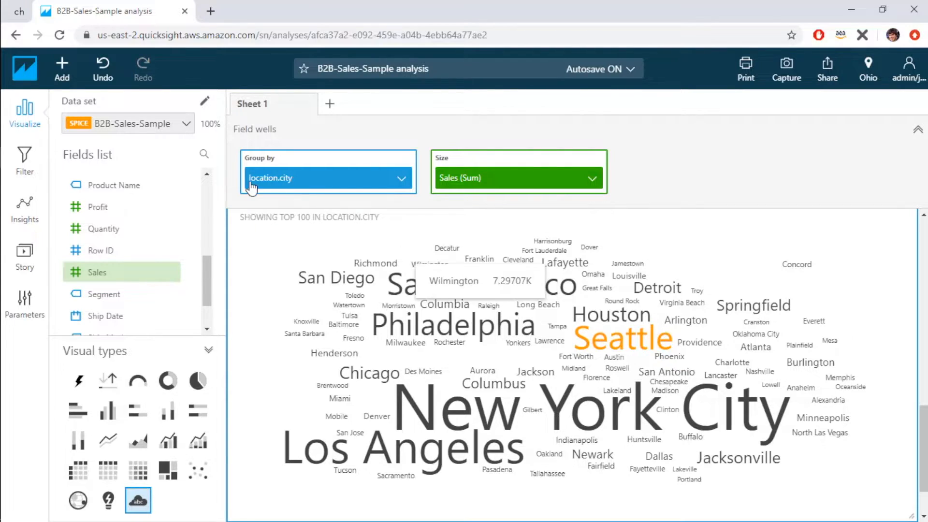
Switch to the PowerPoint presentation and make the "Custom Colors" and "New Visualization: Word Cloud" bullets bold
mouse_move(2, 247)
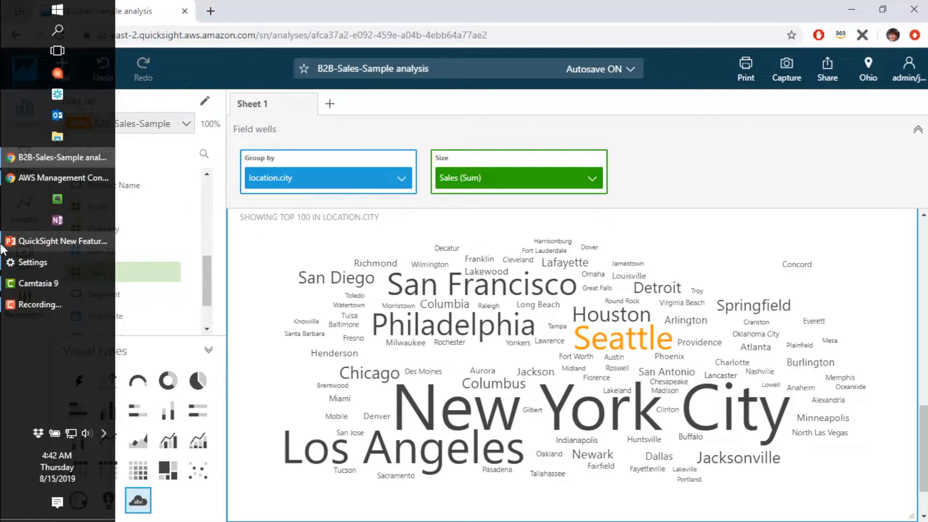
click(42, 241)
drag(648, 236, 318, 214)
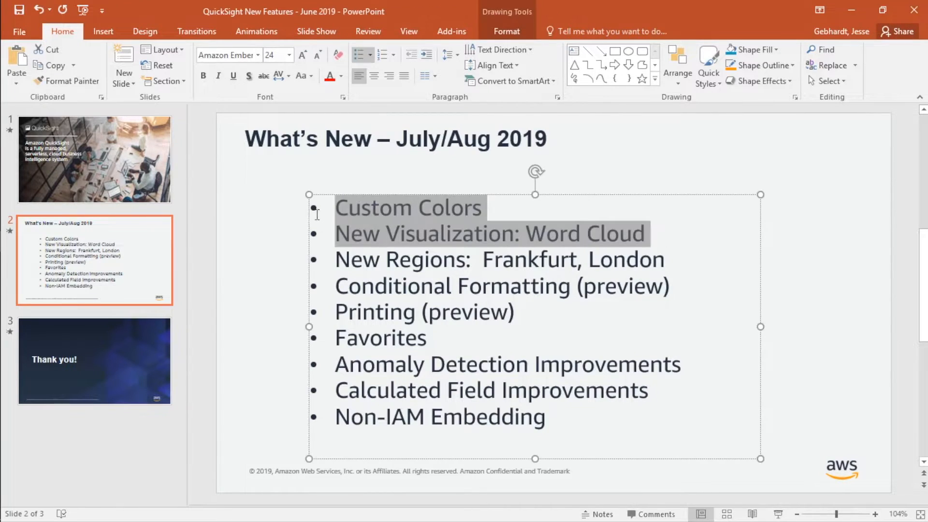
key(ctrl+b)
click(683, 294)
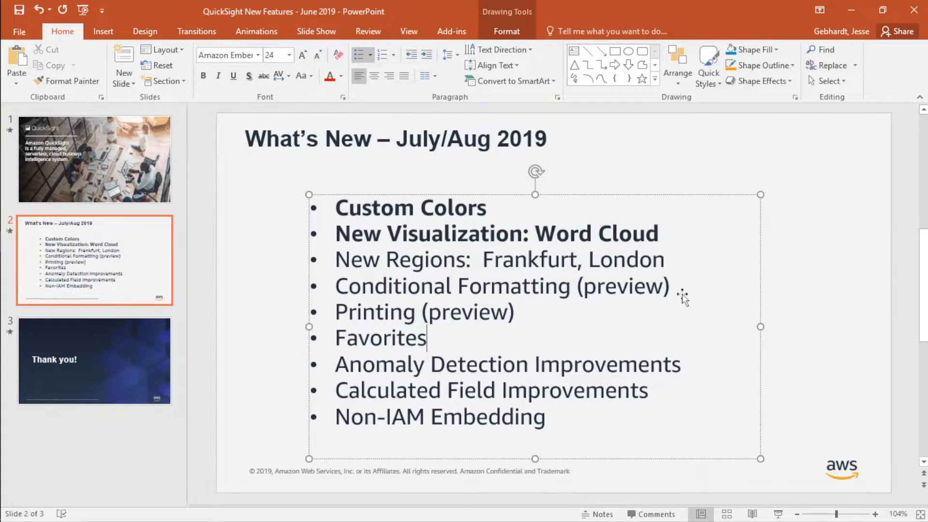
Switch back to QuickSight, change the region to EU (Frankfurt) without the welcome tour, and view the region list again
key(alt+Tab)
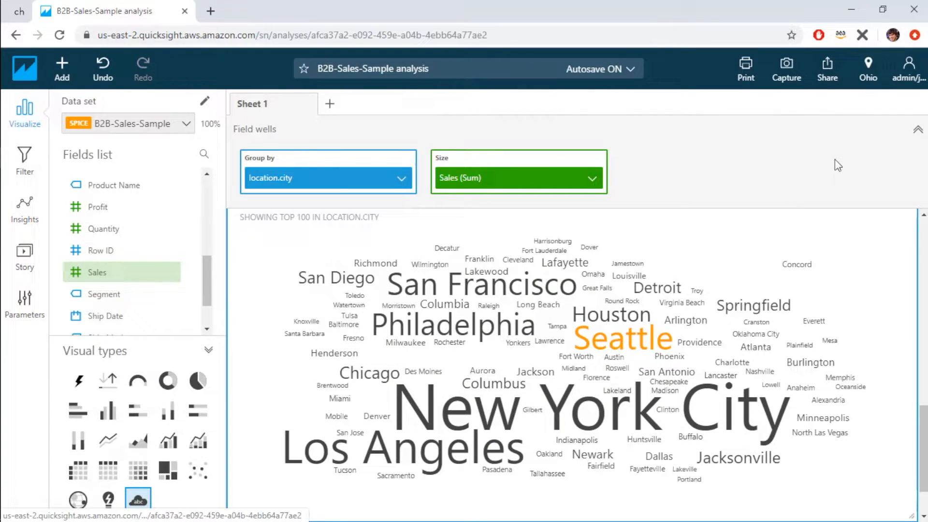
click(863, 76)
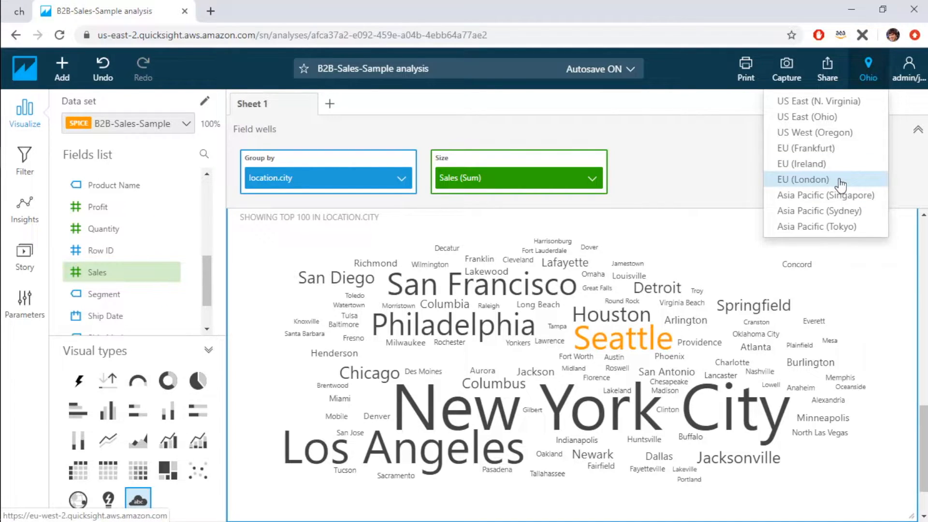
click(831, 153)
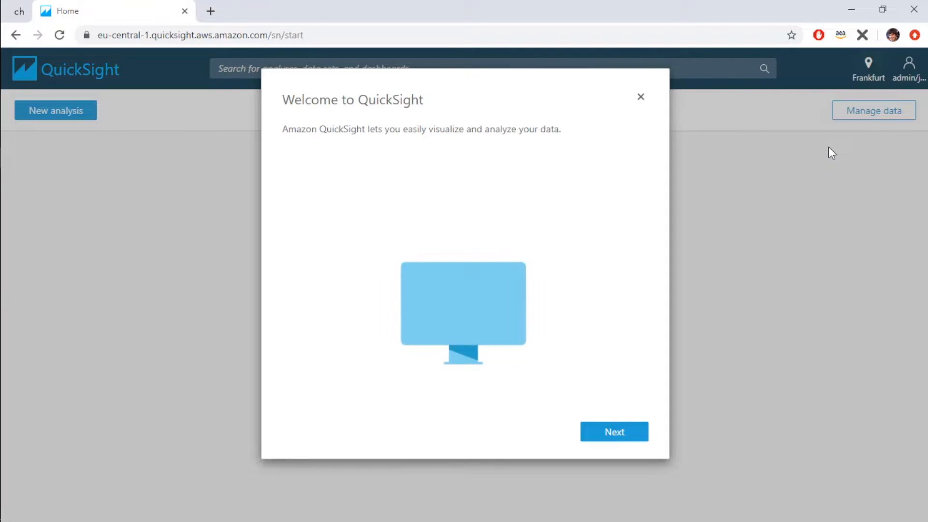
click(641, 97)
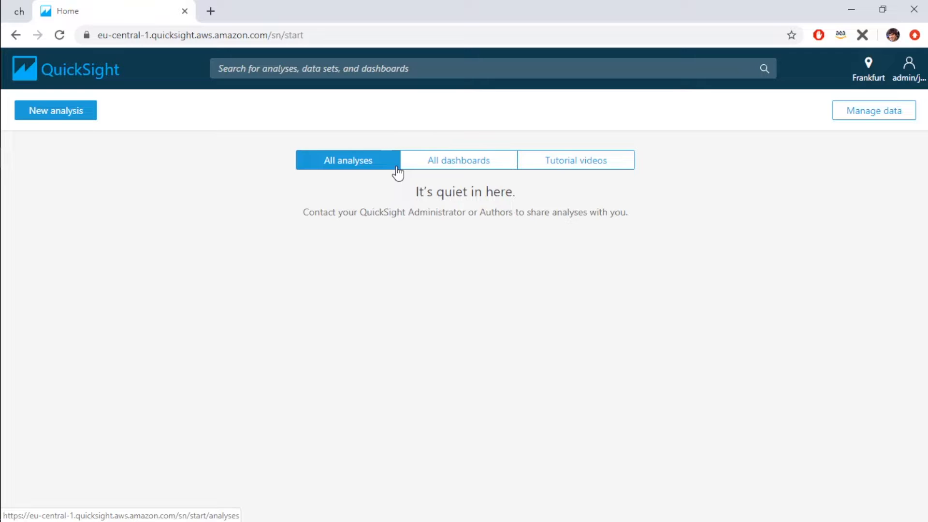
click(877, 82)
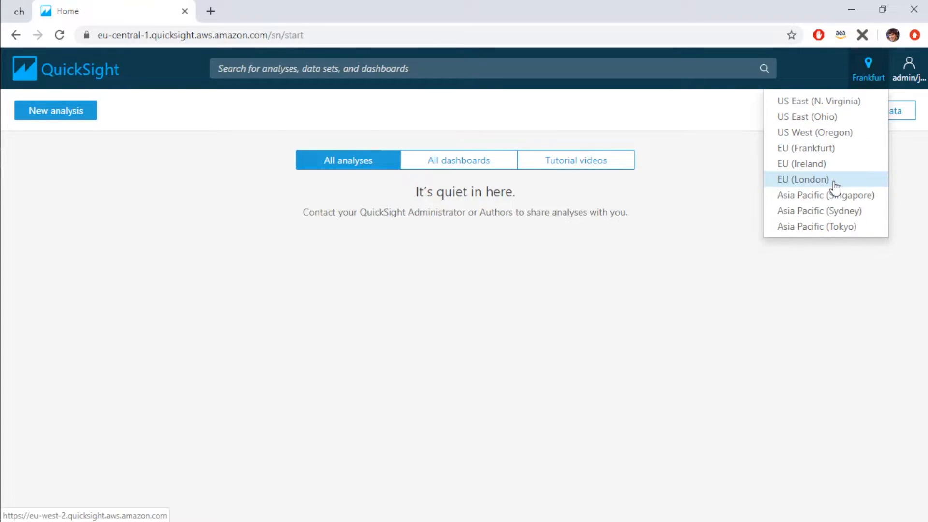
click(699, 270)
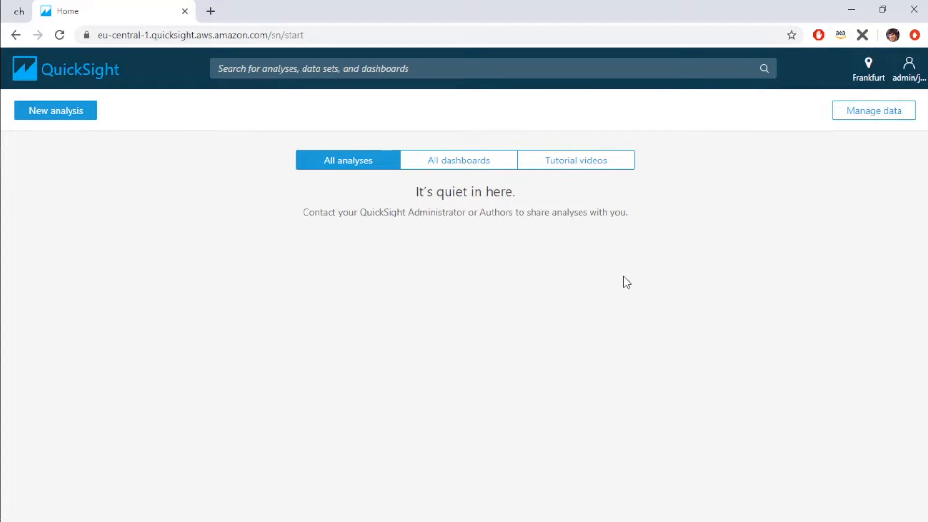
Switch to the PowerPoint presentation and make the "New Regions: Frankfurt, London" bullet bold
key(alt+Tab)
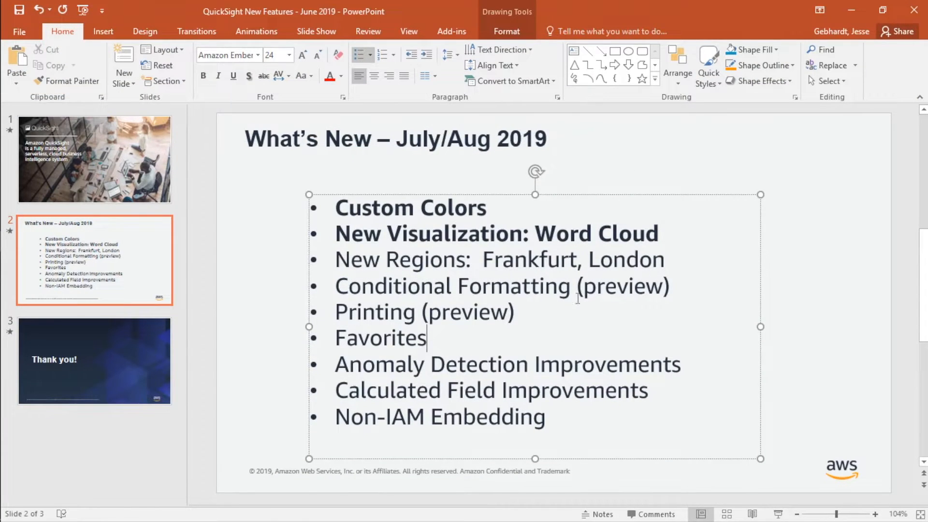
click(557, 299)
drag(669, 259, 343, 256)
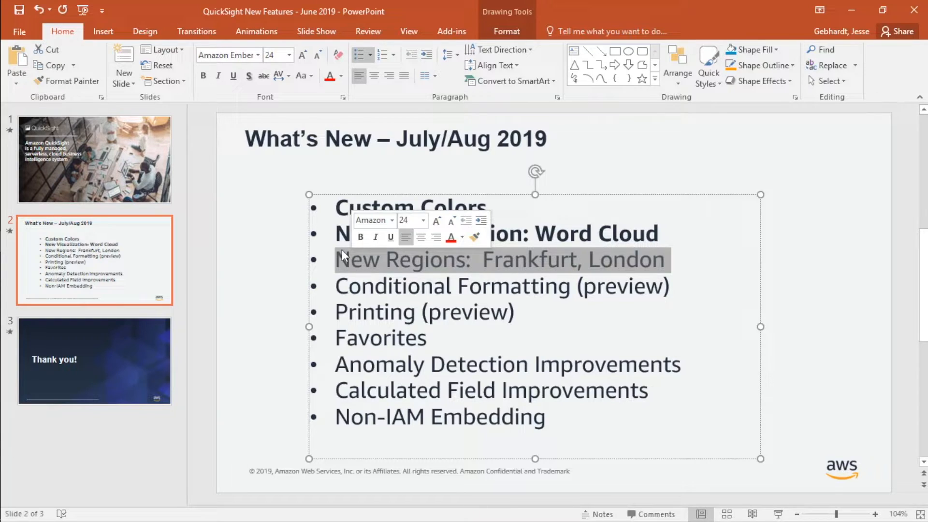
key(ctrl+b)
click(591, 301)
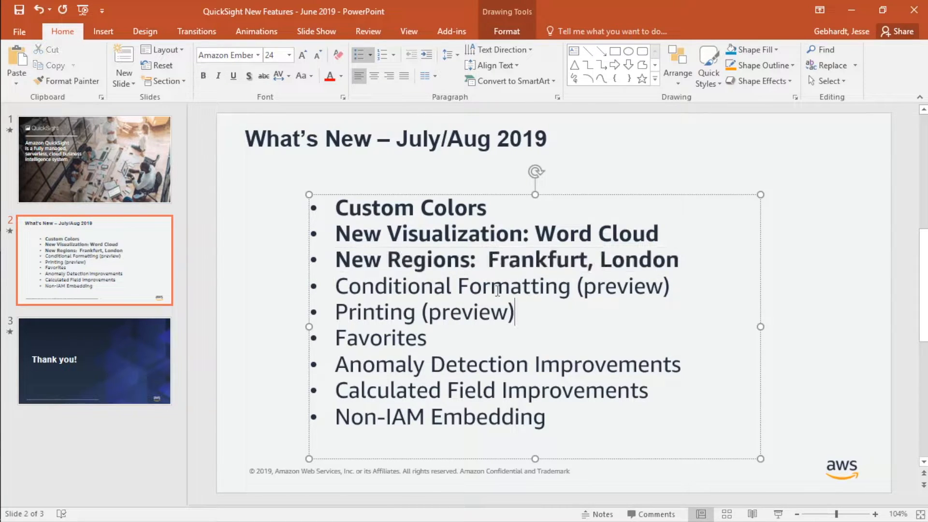
click(810, 303)
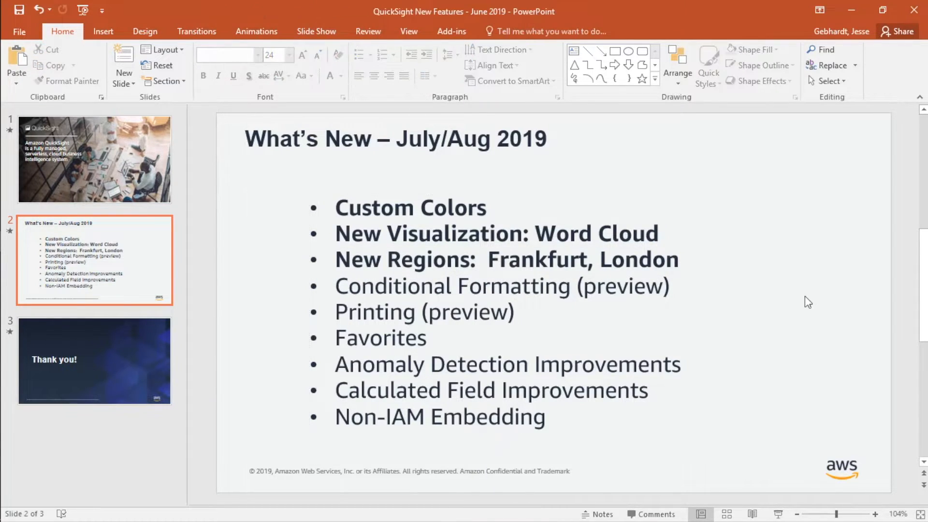
Switch back to QuickSight and change the region to US East (Ohio)
click(850, 10)
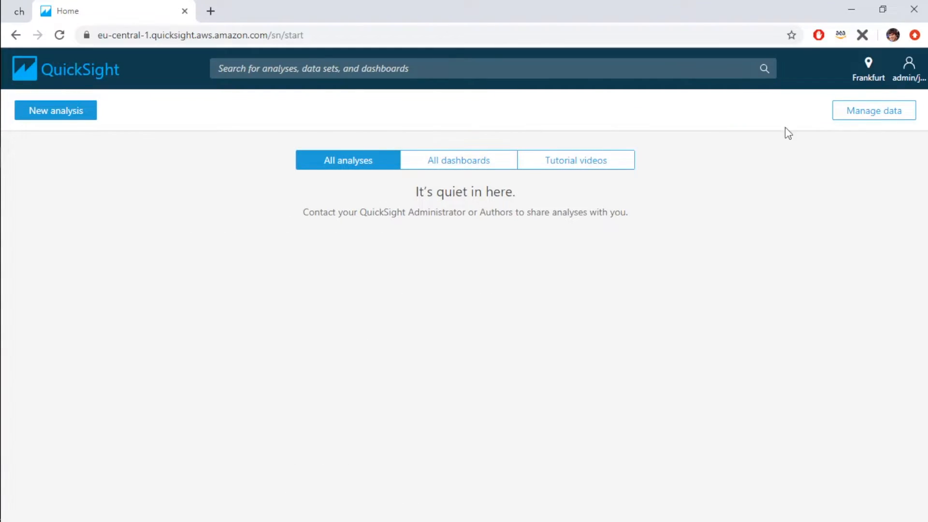
click(900, 72)
click(869, 67)
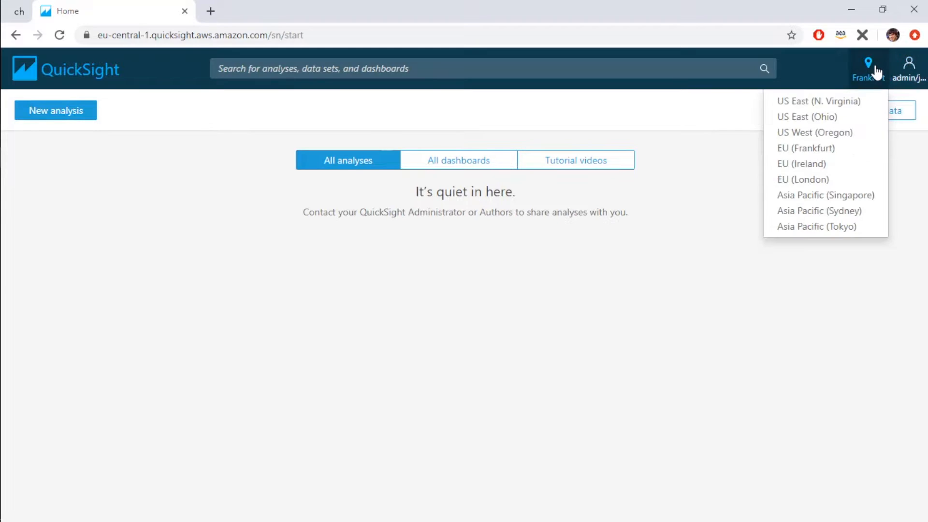
click(848, 118)
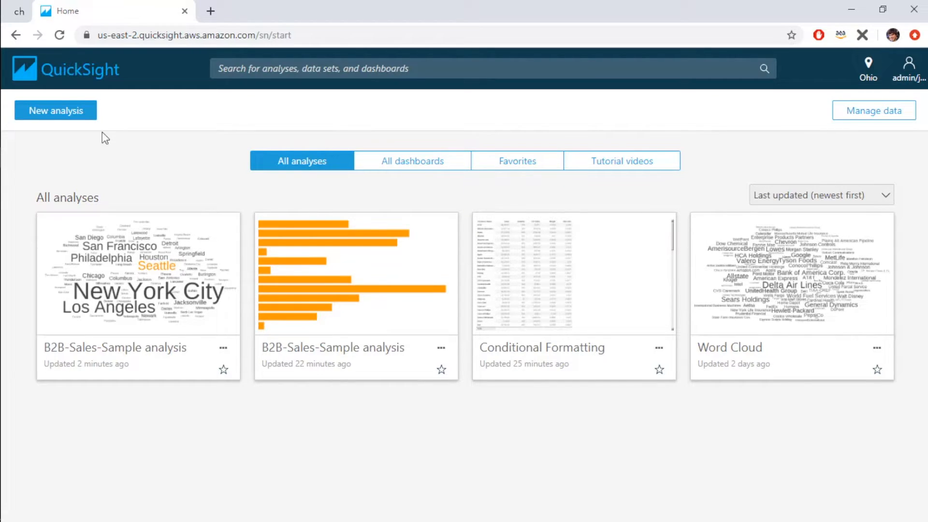
Create a new analysis from the B2B-Sales-Sample data set
click(77, 118)
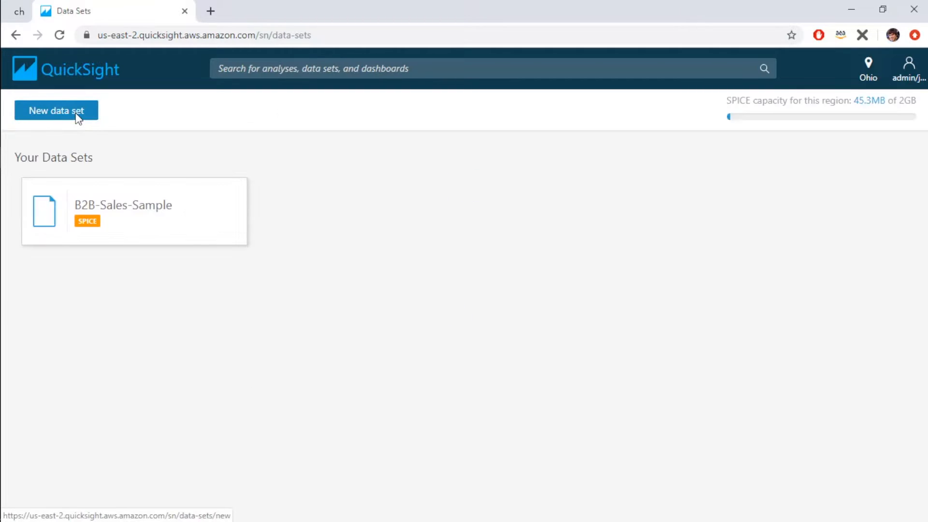
click(190, 218)
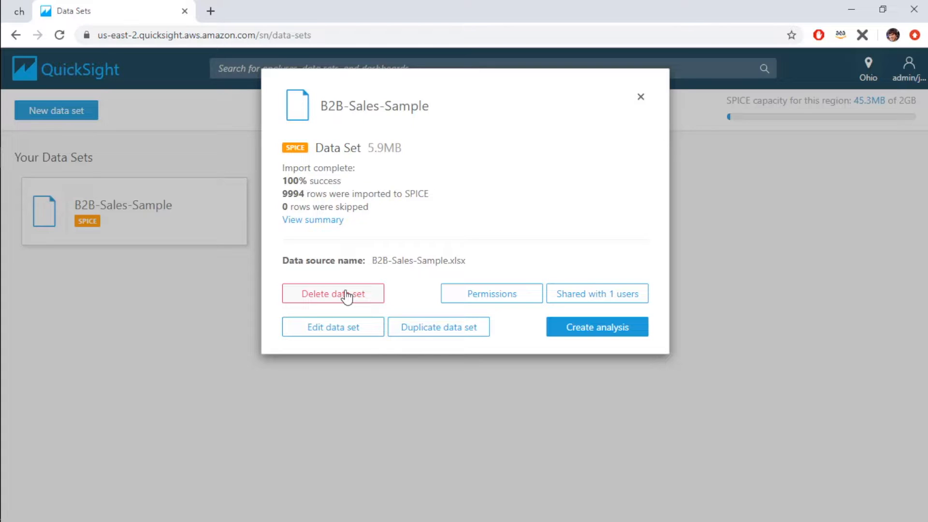
click(602, 327)
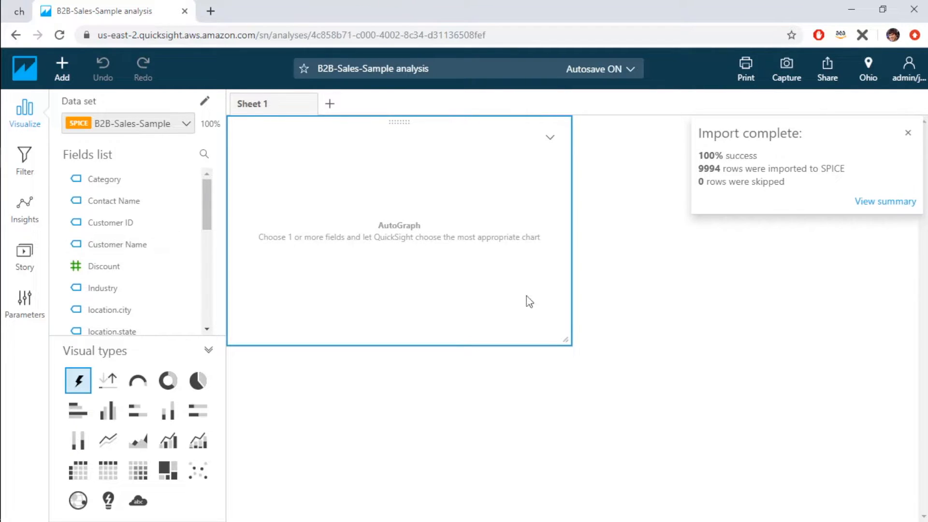
Enlarge the empty visual to nearly the full sheet width, make it a pivot table, and dismiss the import summary
drag(572, 342, 902, 406)
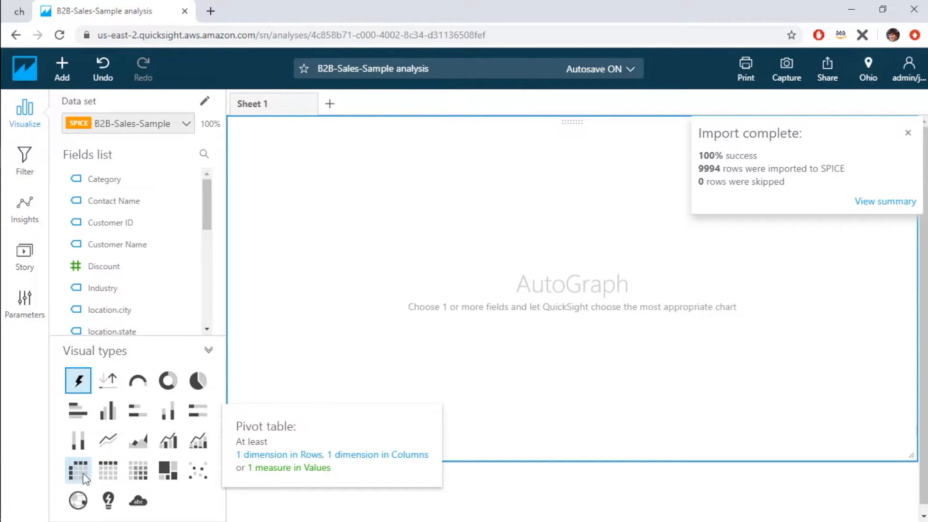
click(84, 475)
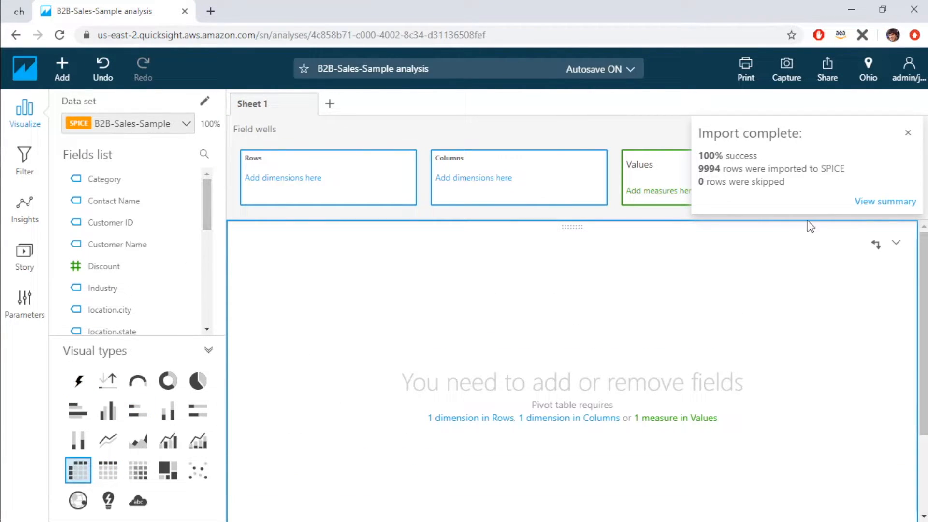
click(908, 133)
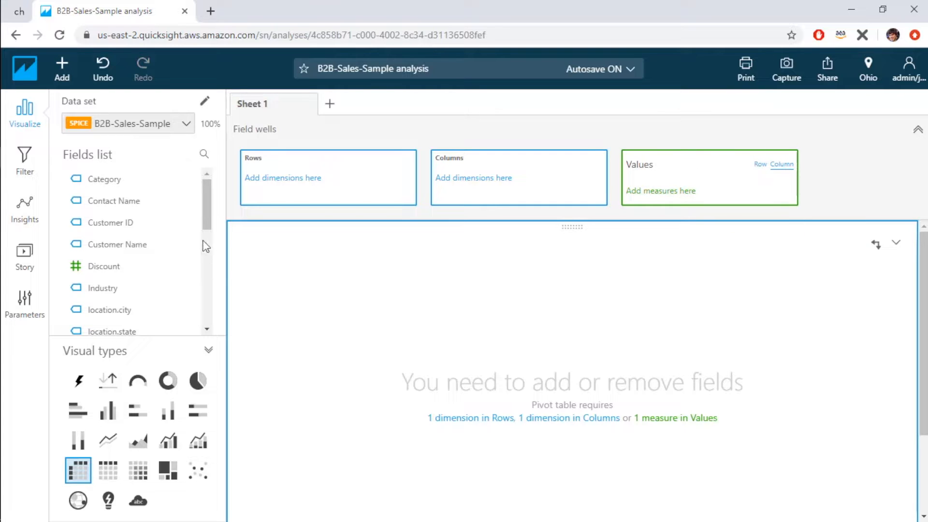
Add location.state as the pivot table's rows and Profit, Sales and Quantity as its values, and collapse the field wells
drag(207, 213, 207, 234)
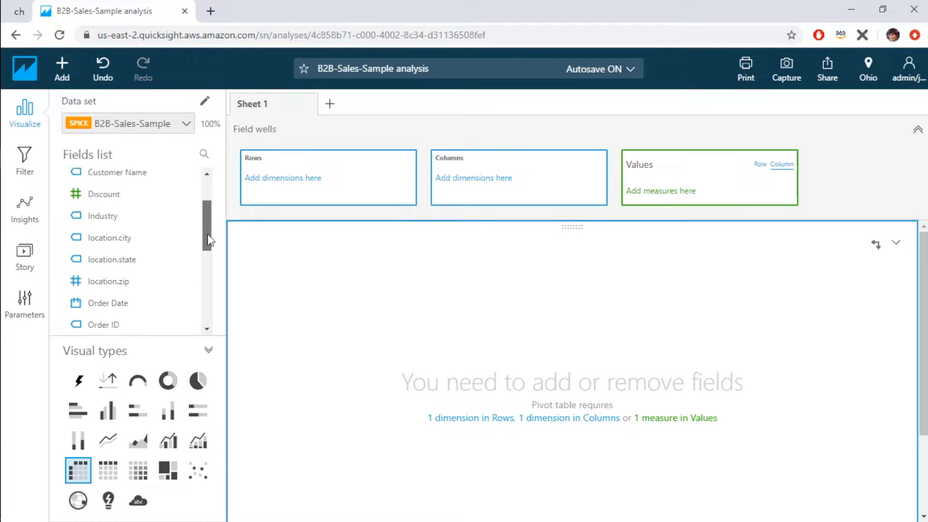
click(153, 265)
drag(207, 231, 199, 285)
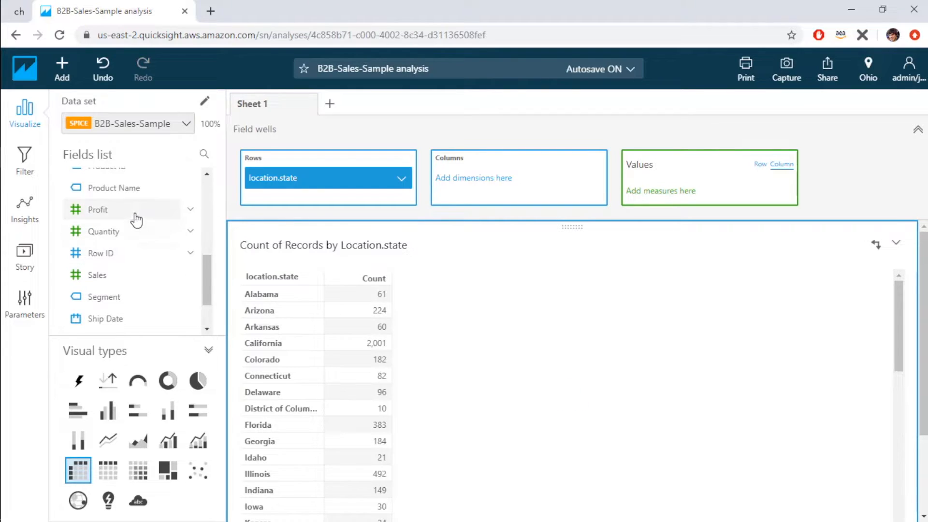
click(172, 217)
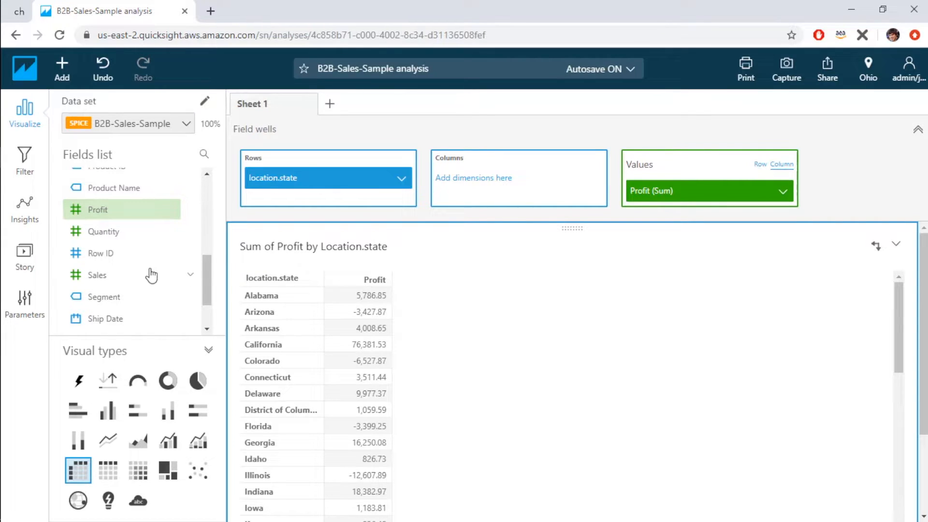
click(129, 276)
click(132, 234)
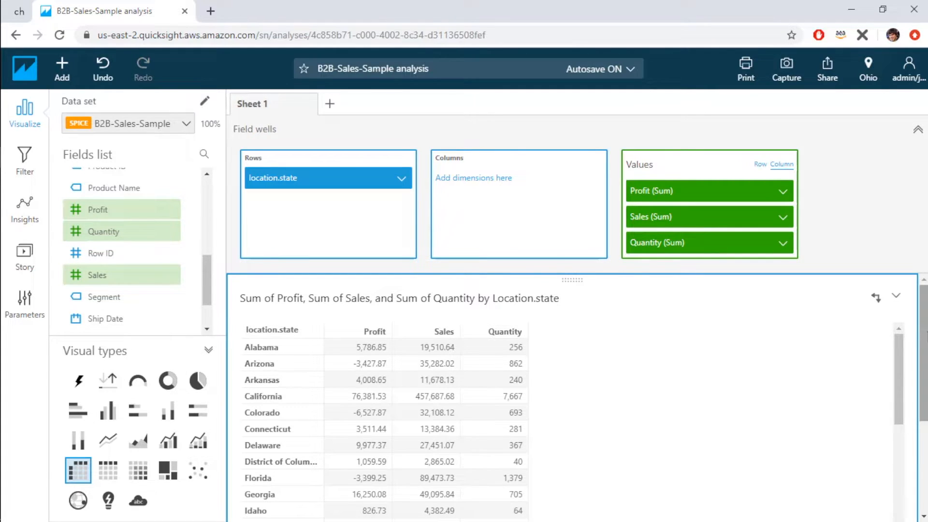
click(696, 138)
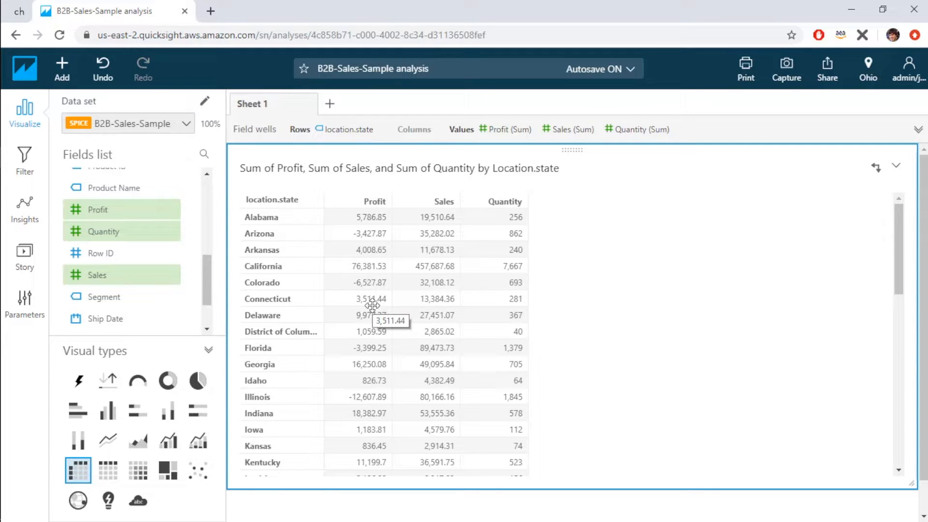
Open the pivot table's conditional formatting and add a background color rule for the Profit column
click(896, 166)
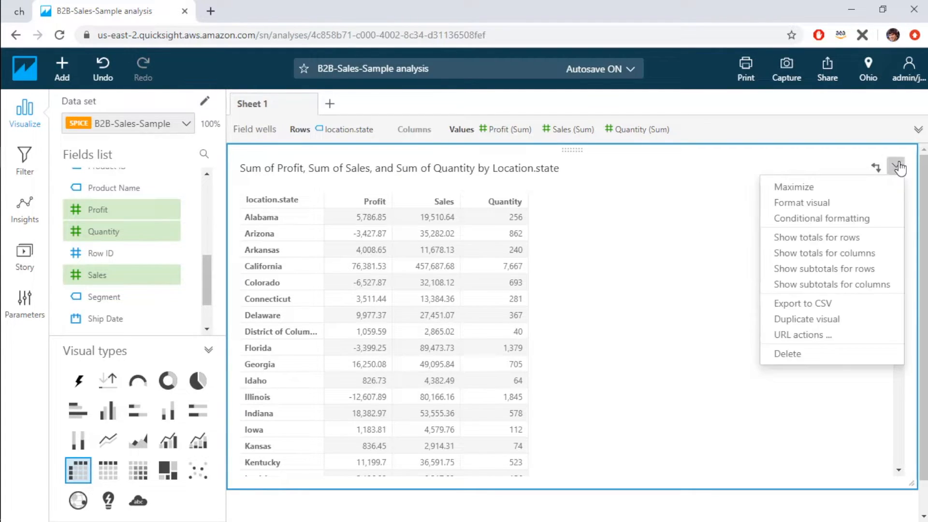
click(879, 223)
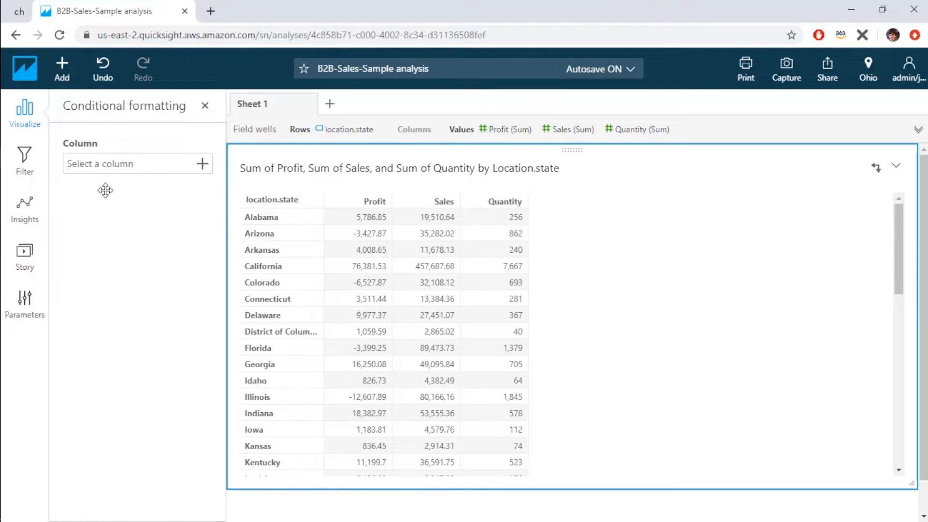
click(205, 168)
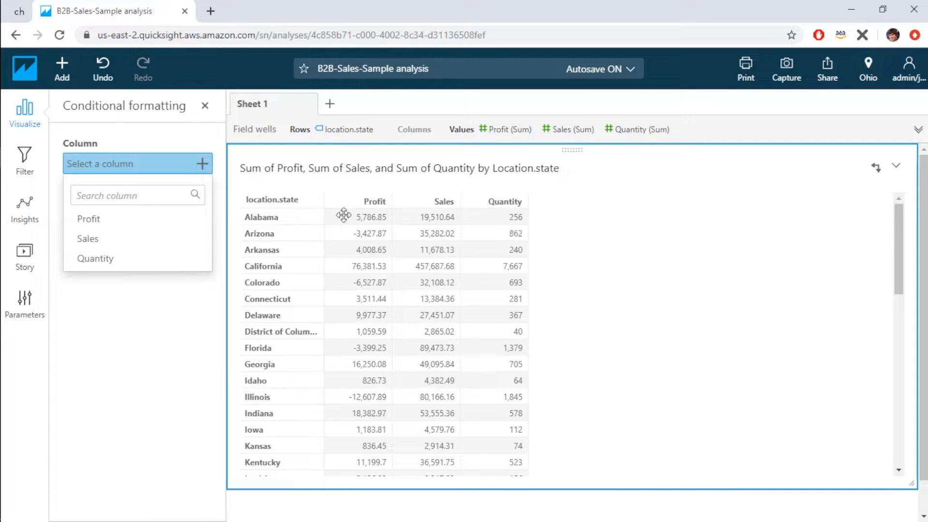
click(133, 231)
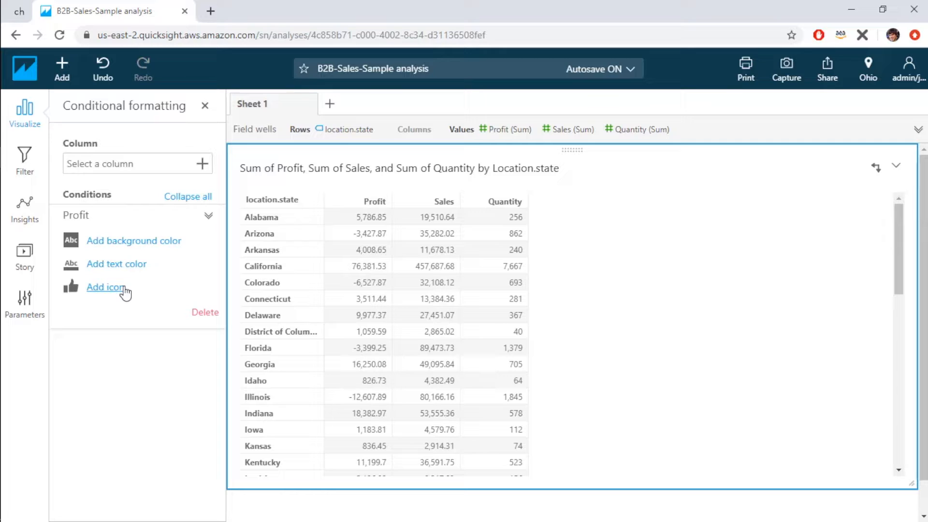
click(154, 241)
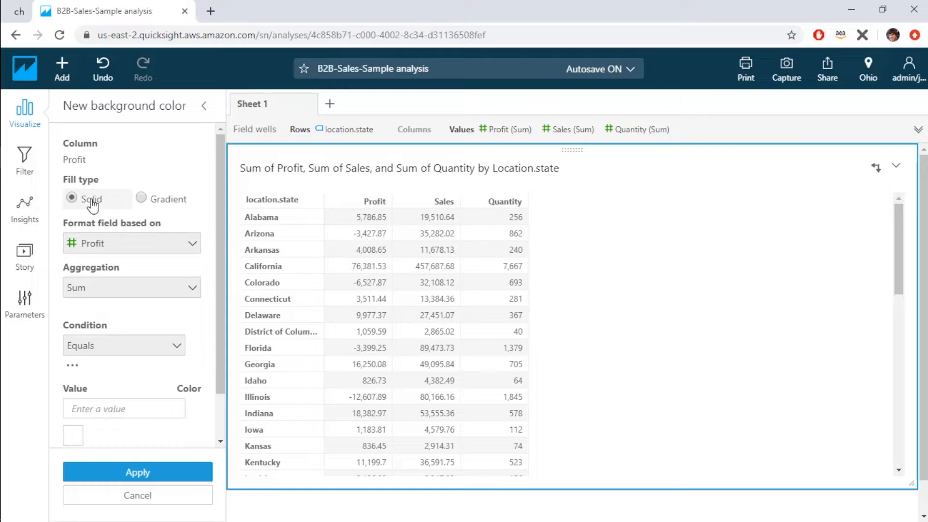
Try a gradient background on the Profit column, with orange-red for the minimum value and green for the maximum
click(152, 200)
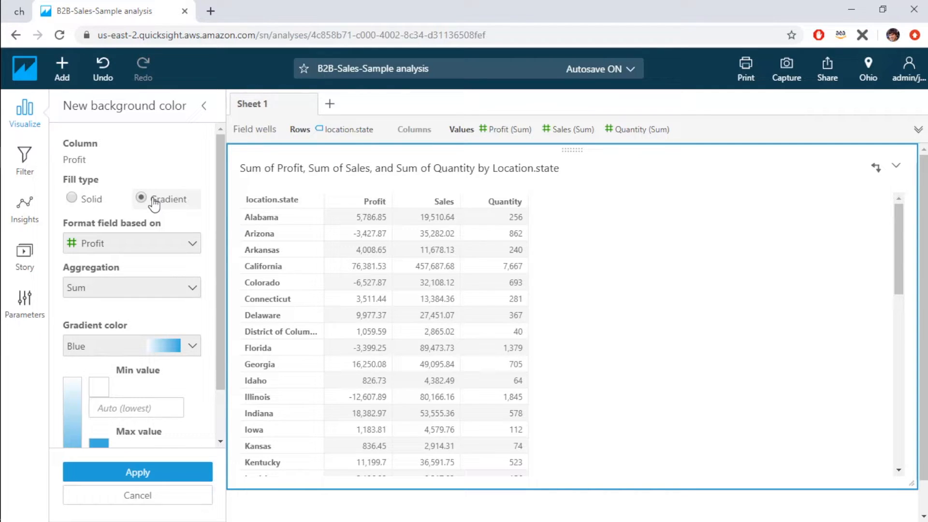
click(106, 389)
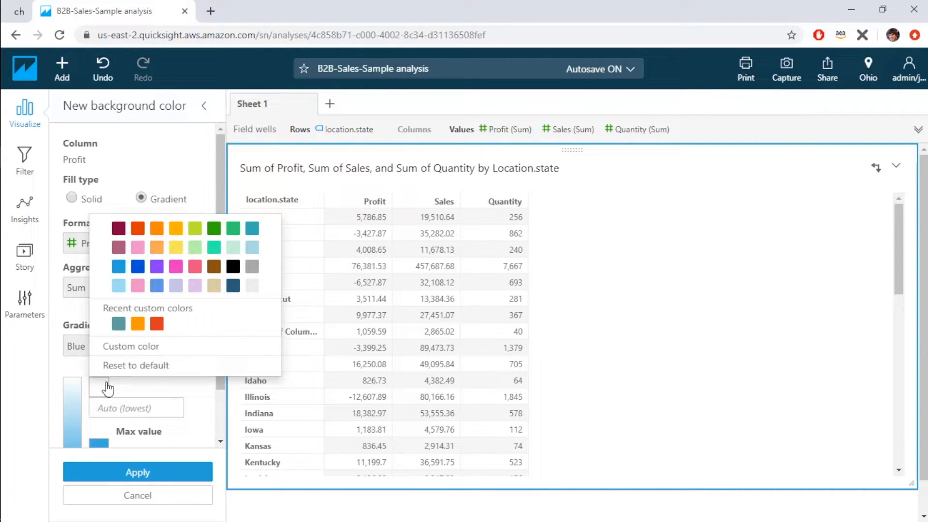
click(138, 229)
scroll(149, 353, down, 1)
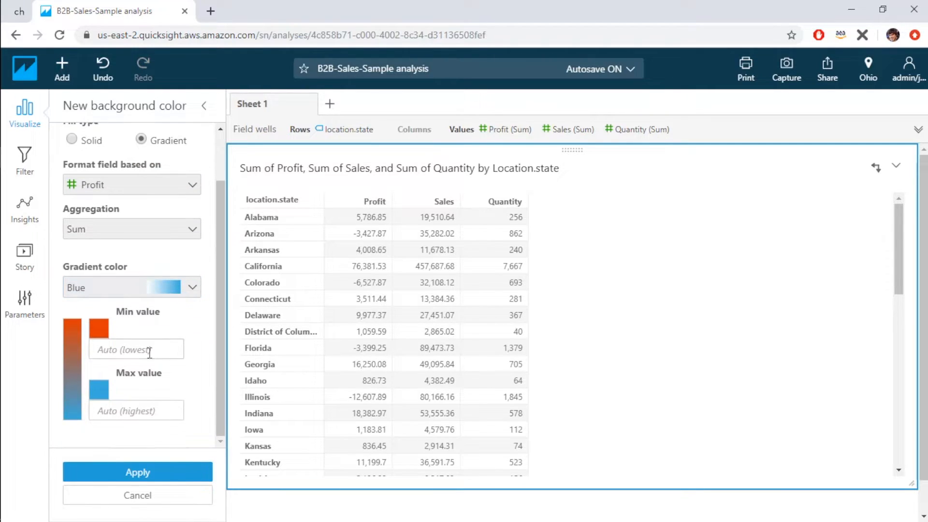
click(99, 389)
click(213, 237)
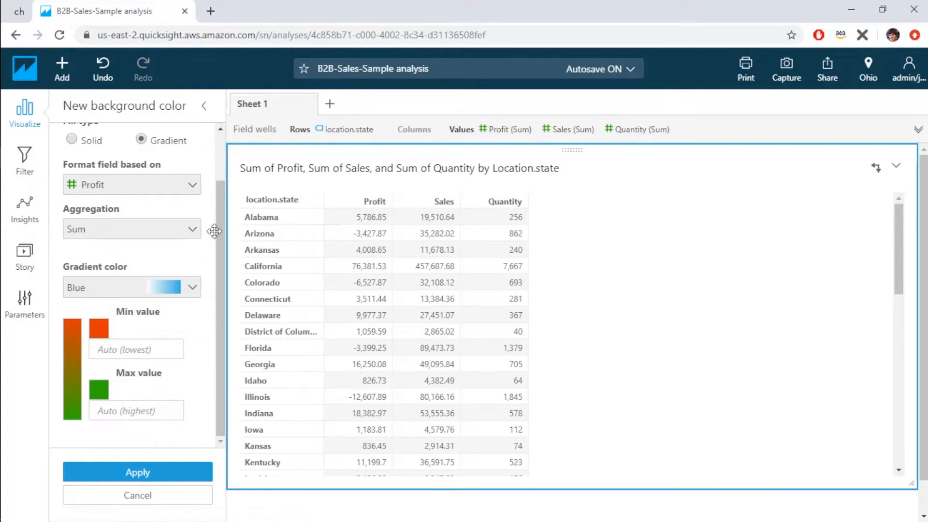
click(164, 472)
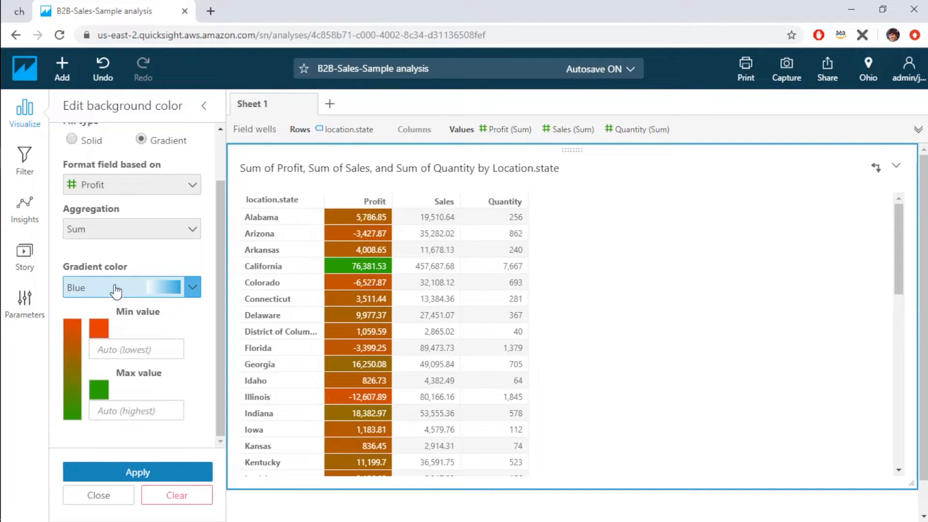
Apply a solid orange-red background to Profit cells whose sum is less than 0
scroll(116, 291, up, 2)
click(71, 198)
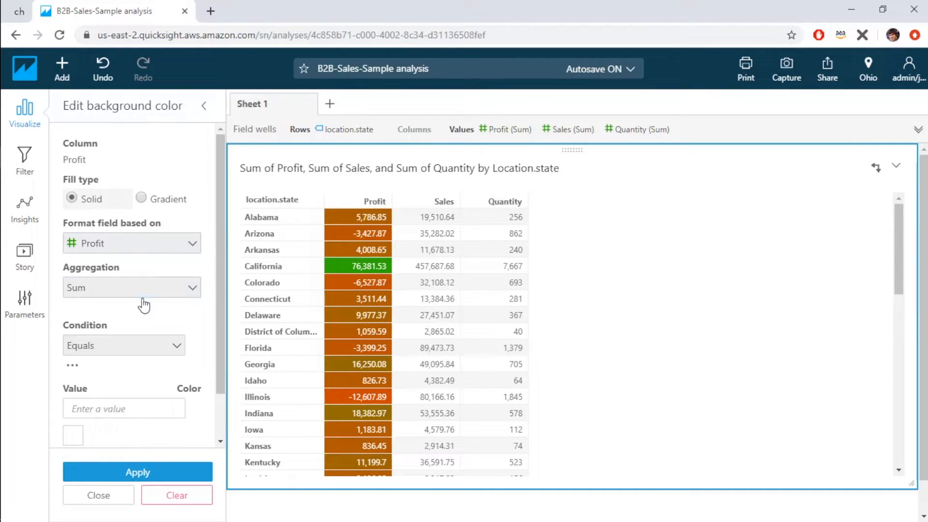
scroll(141, 305, down, 2)
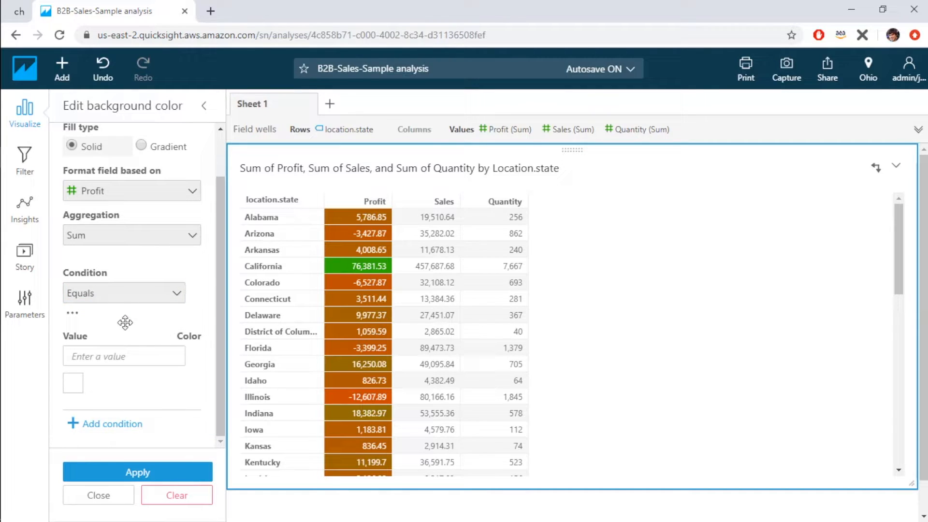
click(98, 297)
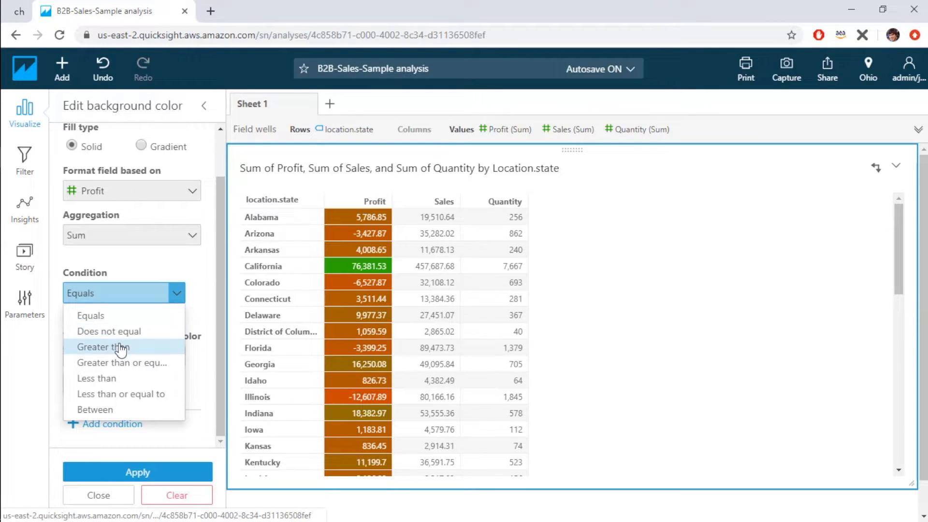
click(120, 381)
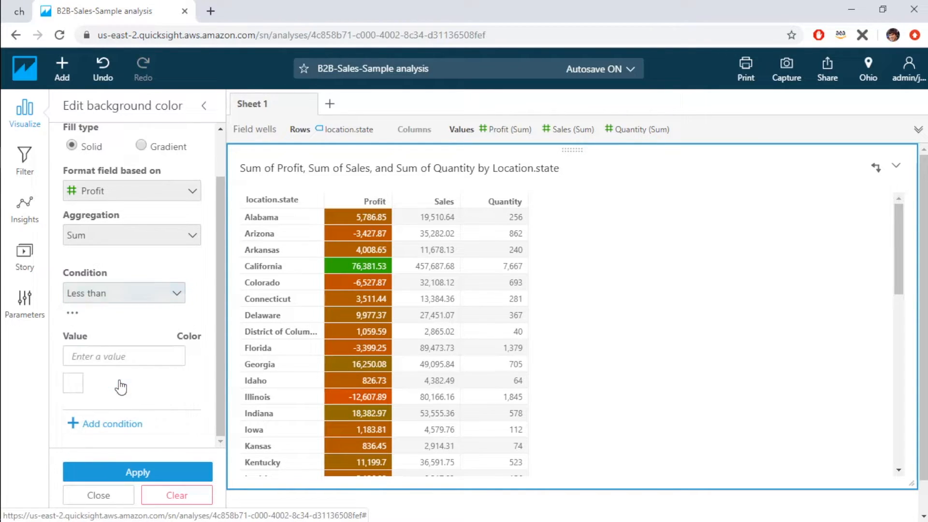
click(103, 359)
text(0)
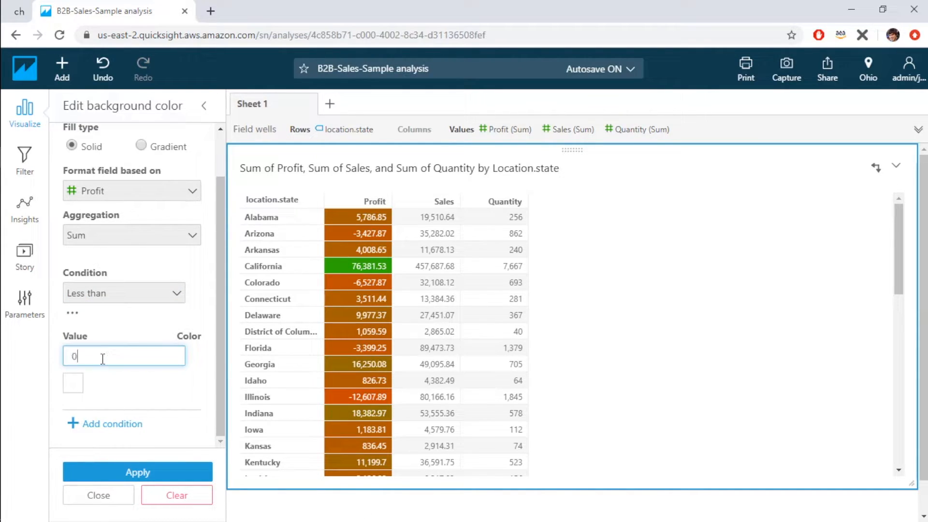
click(80, 385)
click(111, 225)
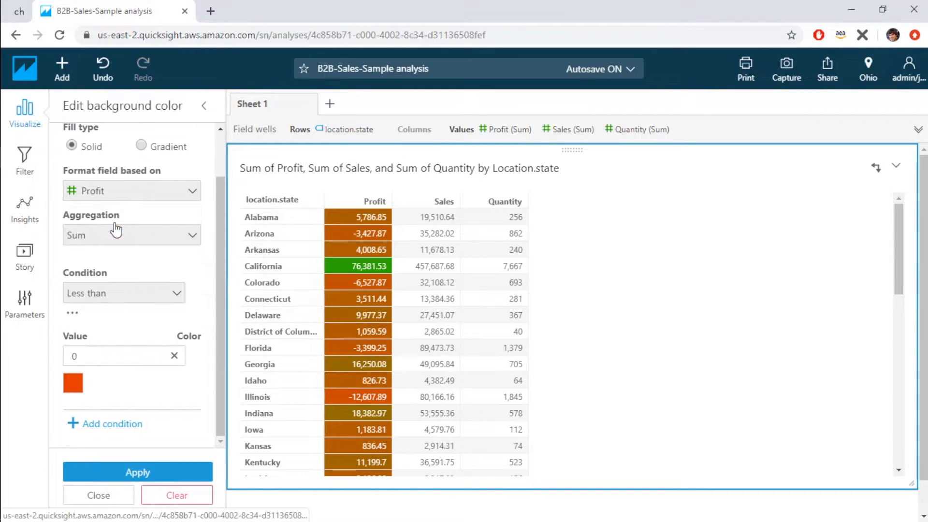
click(183, 476)
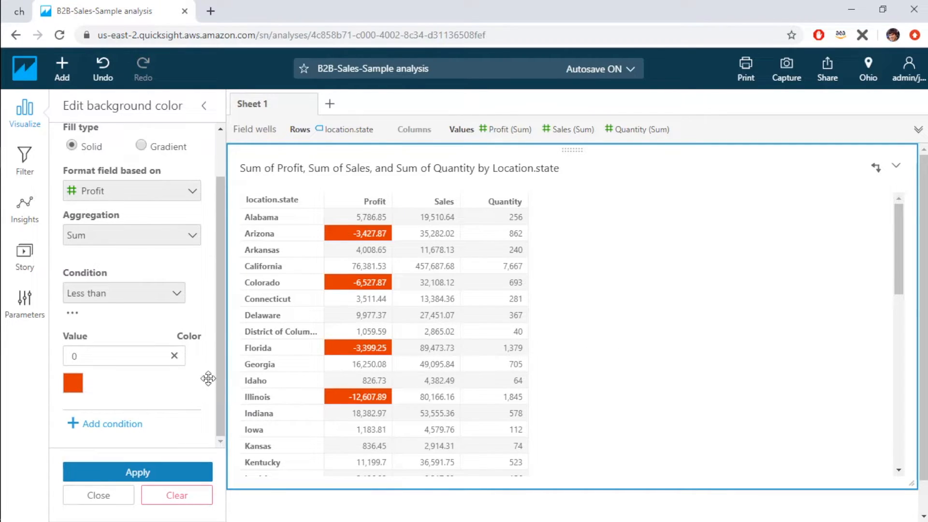
Add a second condition to the Profit background rule, using the Greater than or equal to comparison
click(113, 427)
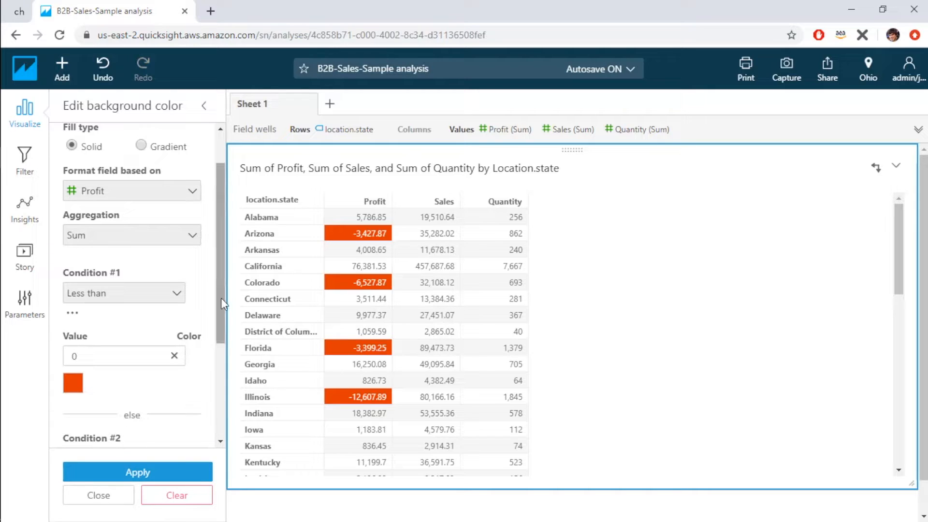
scroll(223, 308, down, 3)
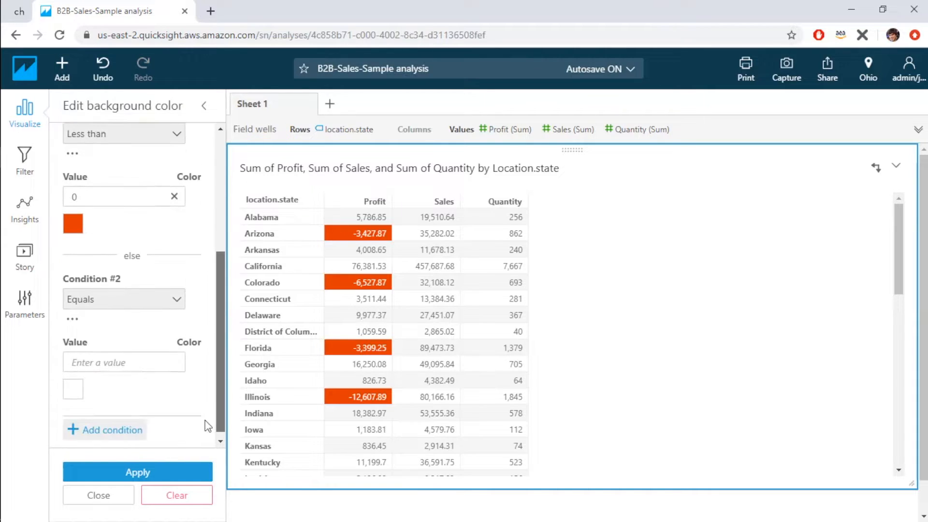
click(118, 299)
click(120, 362)
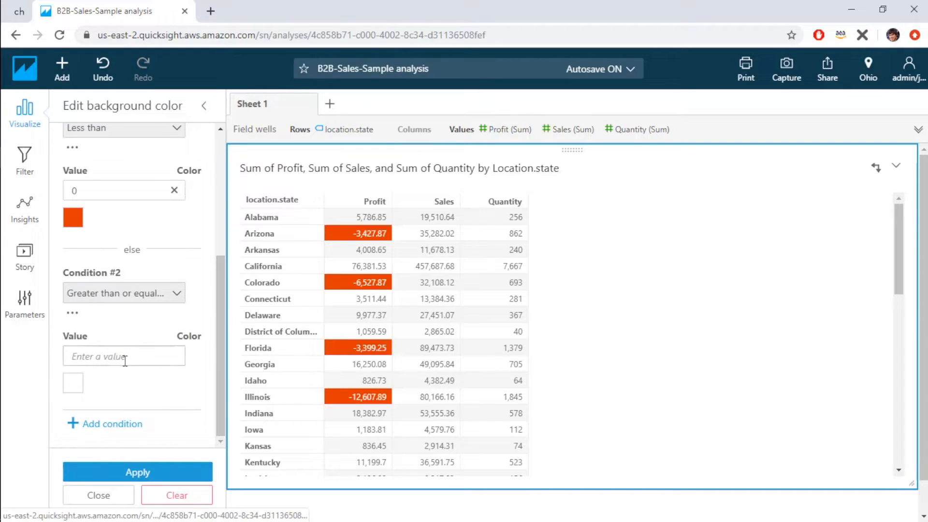
click(119, 358)
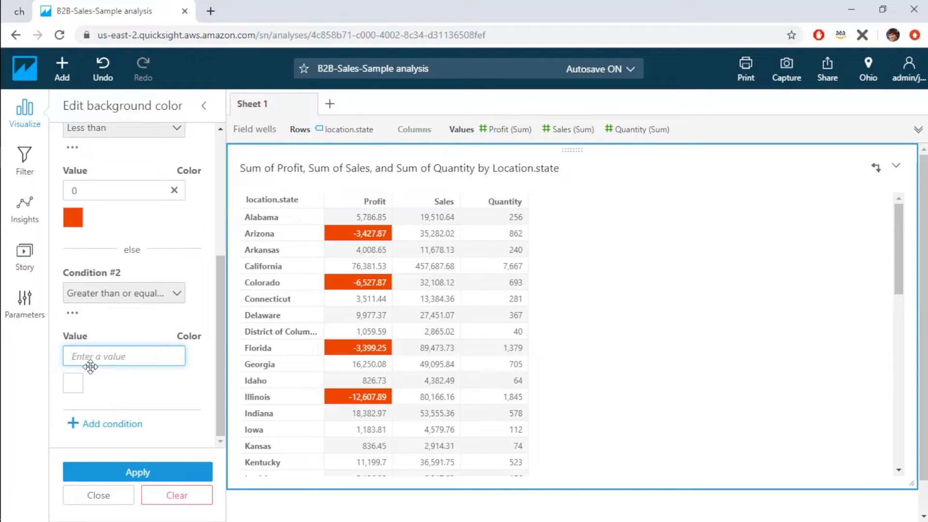
click(83, 298)
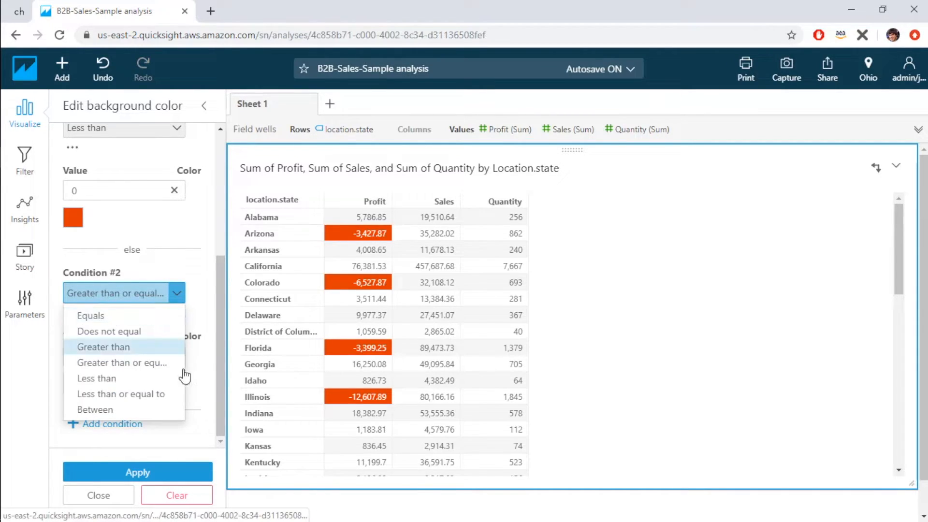
click(205, 390)
Set the second condition's value to 0 with a green background and apply the rule
click(75, 383)
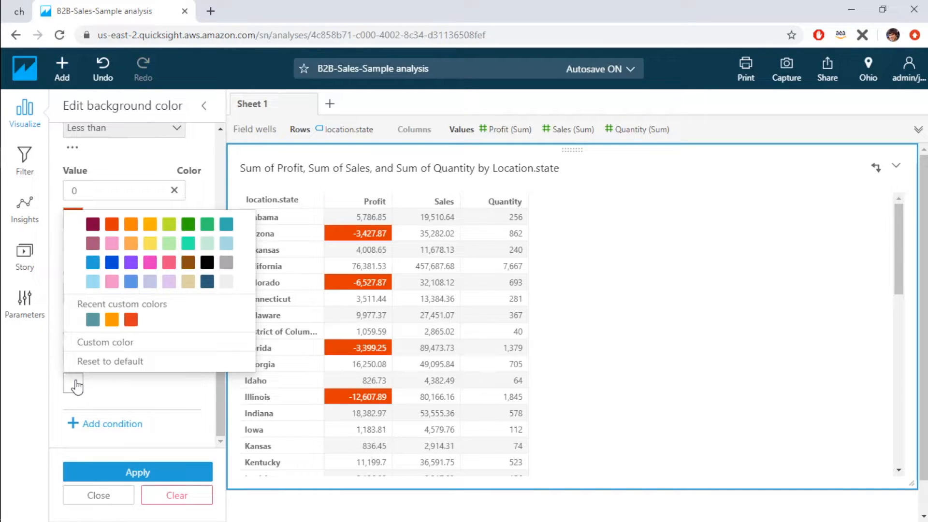
click(104, 387)
click(94, 360)
text(0)
click(75, 383)
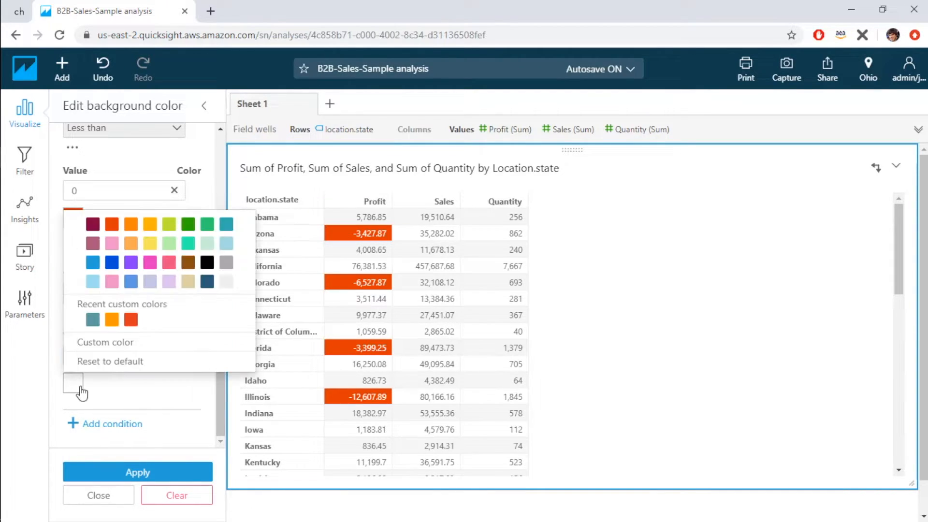
click(191, 232)
click(193, 472)
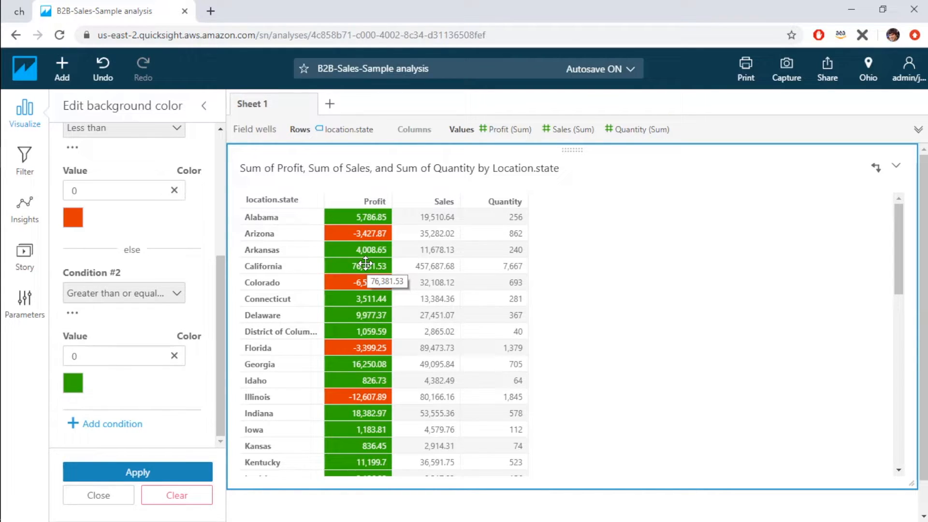
Close the background color editor, then collapse and re-expand the Profit conditions
drag(228, 302, 227, 314)
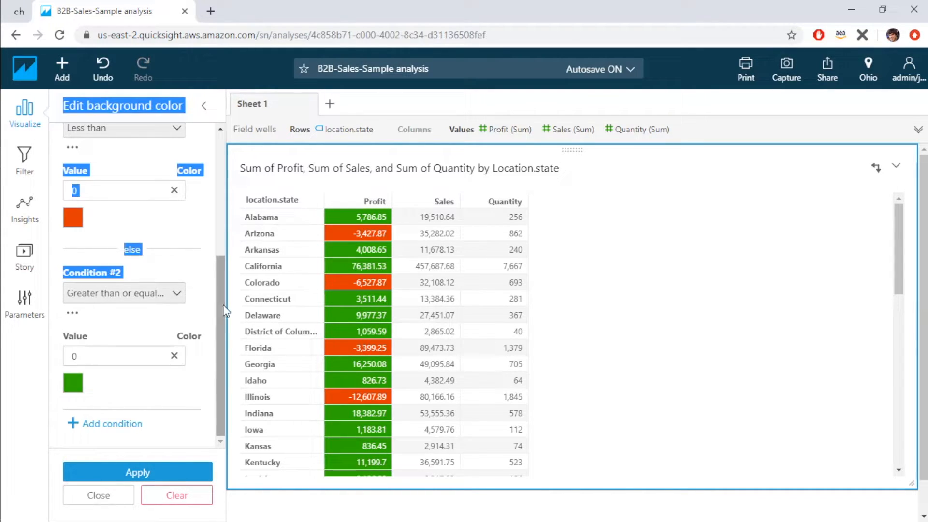
click(205, 292)
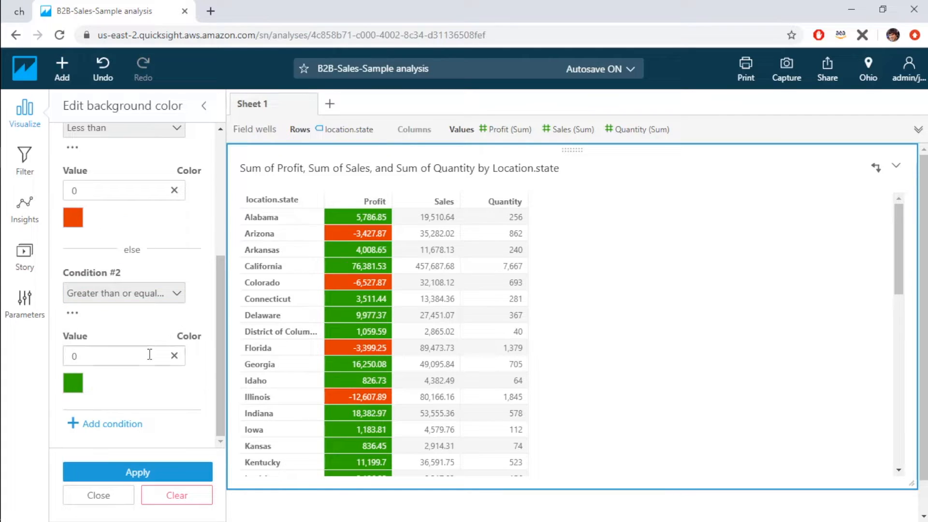
click(118, 496)
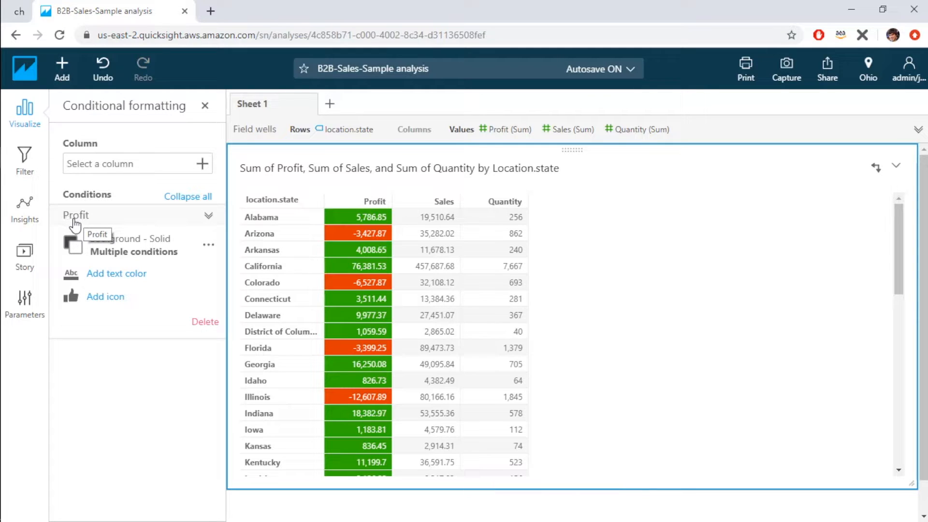
click(108, 226)
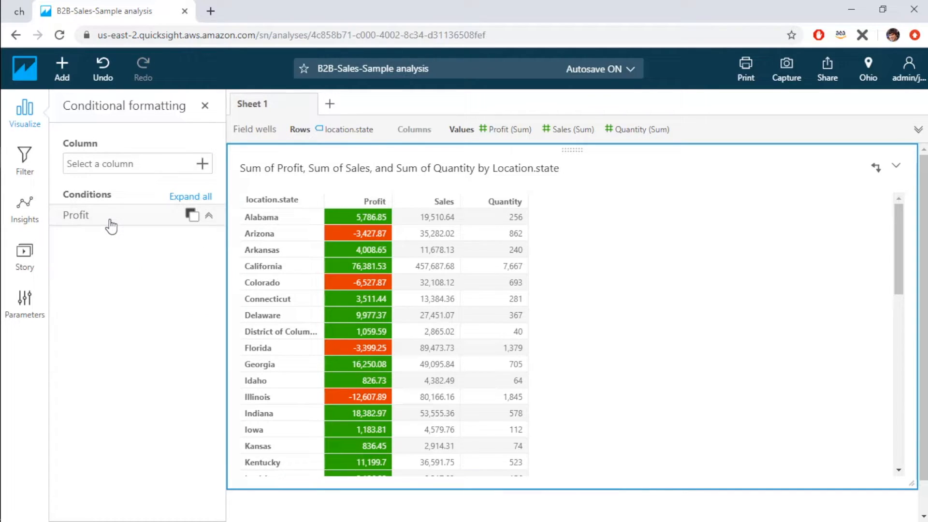
click(95, 223)
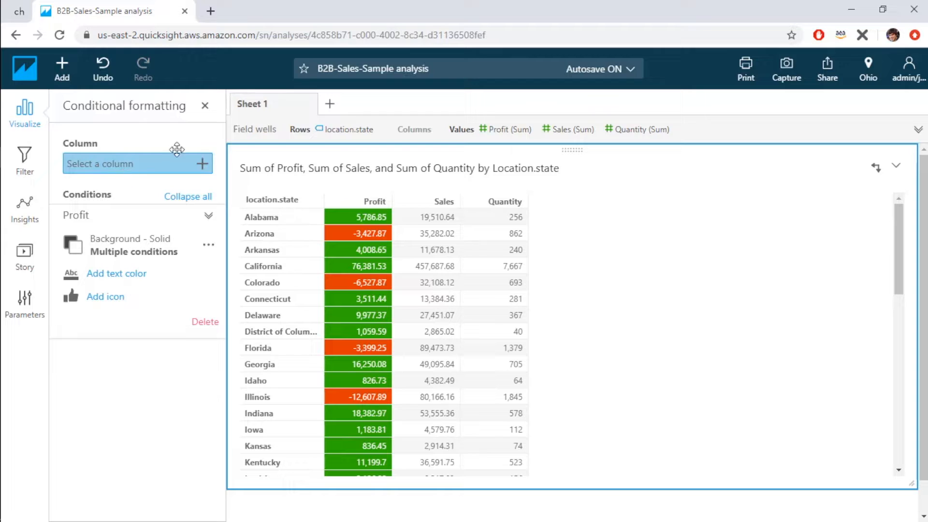
Start a new calculated field named YoY and get its formula ready for entry
click(58, 75)
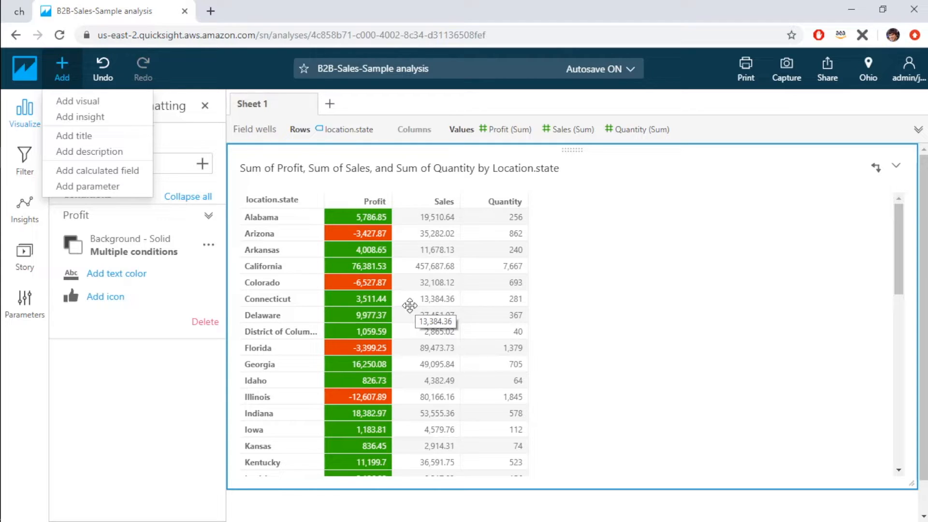
click(118, 172)
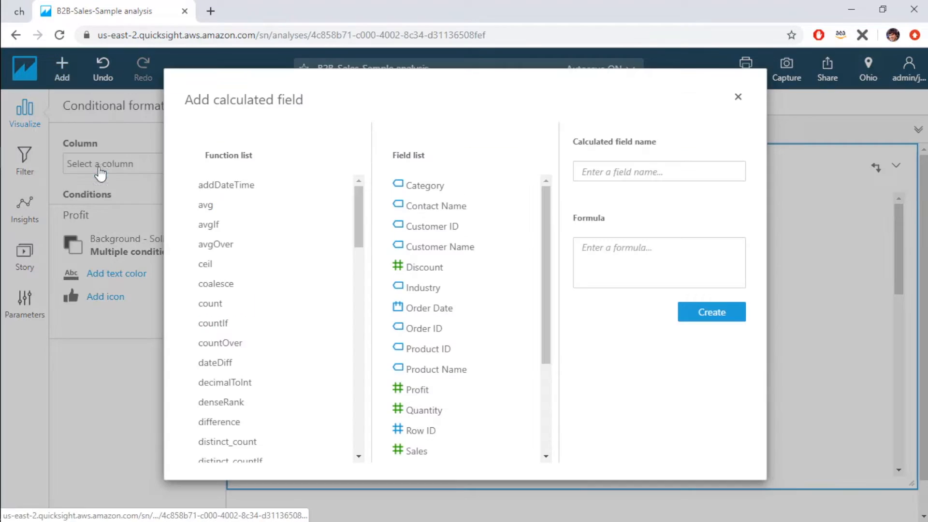
click(608, 172)
text(YoY)
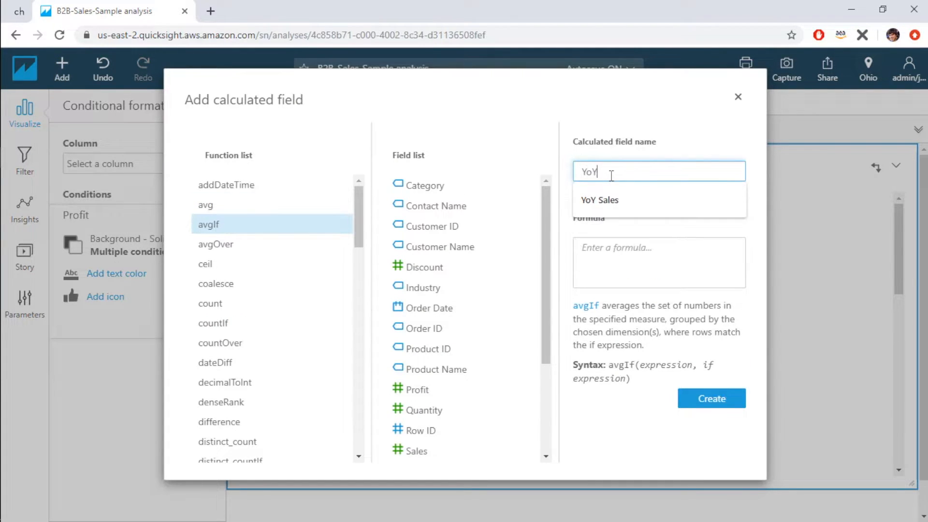
click(595, 131)
click(625, 249)
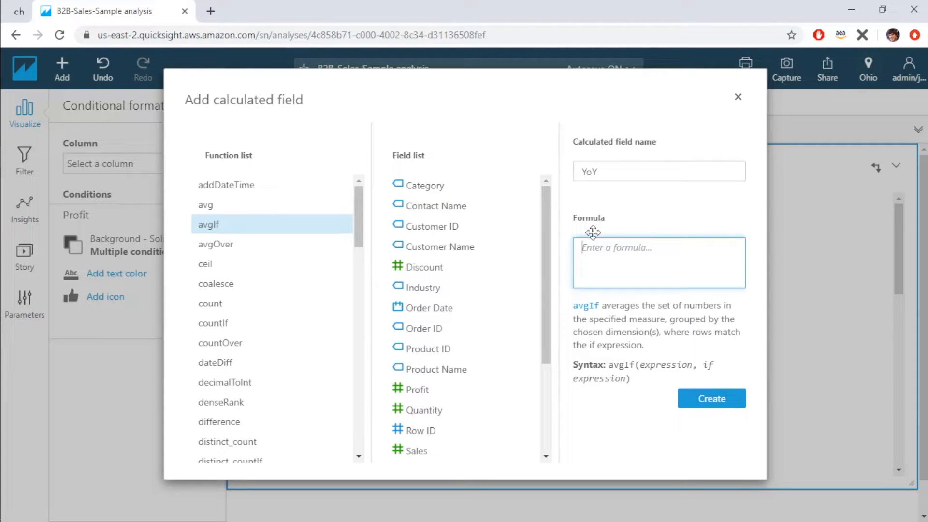
Insert the extract function in the YoY formula with "YYYY" and the Order Date field as its arguments
drag(358, 221, 362, 267)
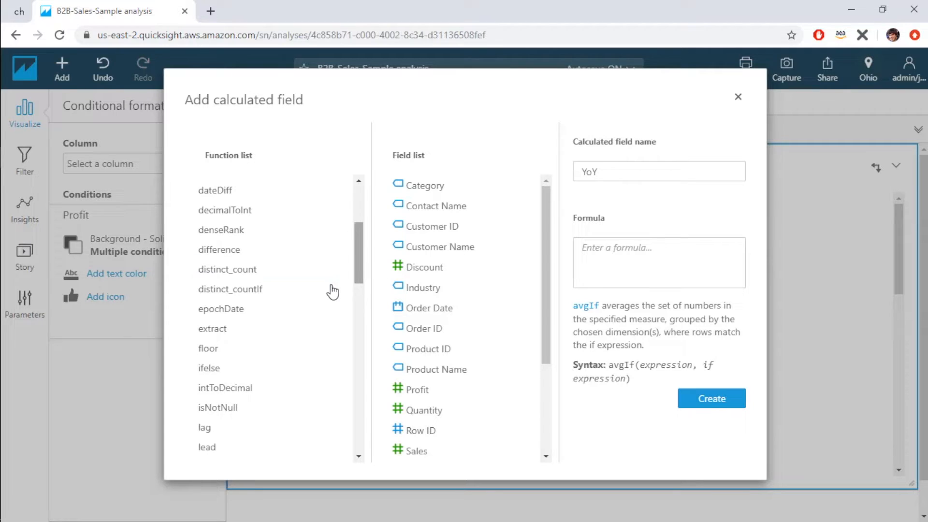
click(282, 328)
click(607, 269)
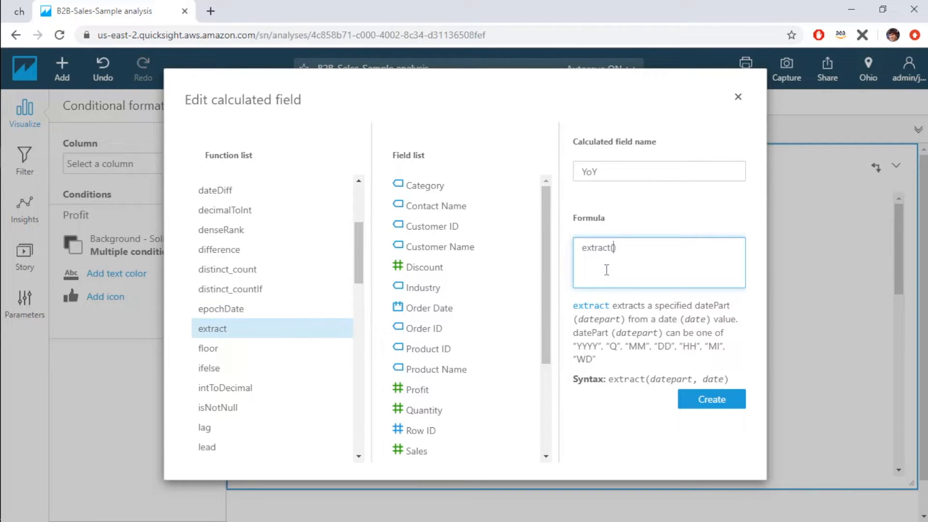
text("YYYY",)
click(429, 308)
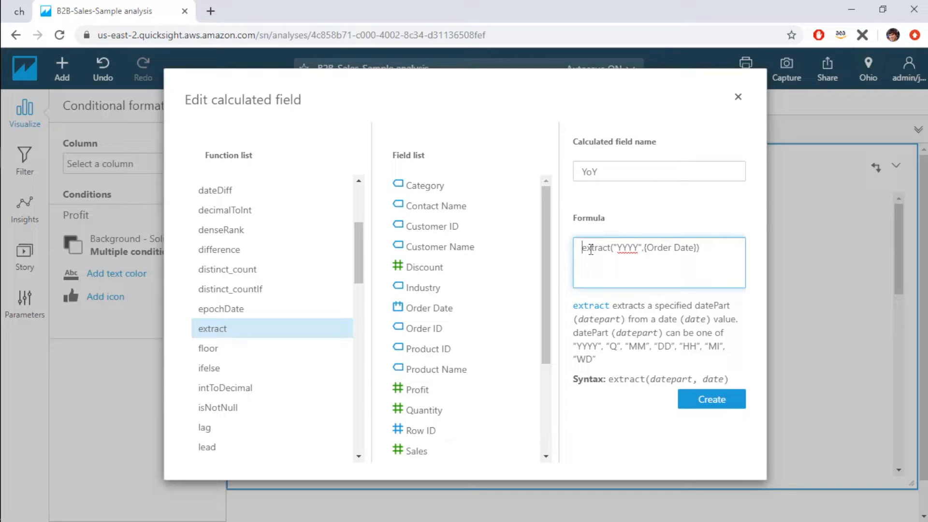
Wrap the extract expression in an ifelse that returns Sales when the year equals 2018 and 0 otherwise
text(ifelse()
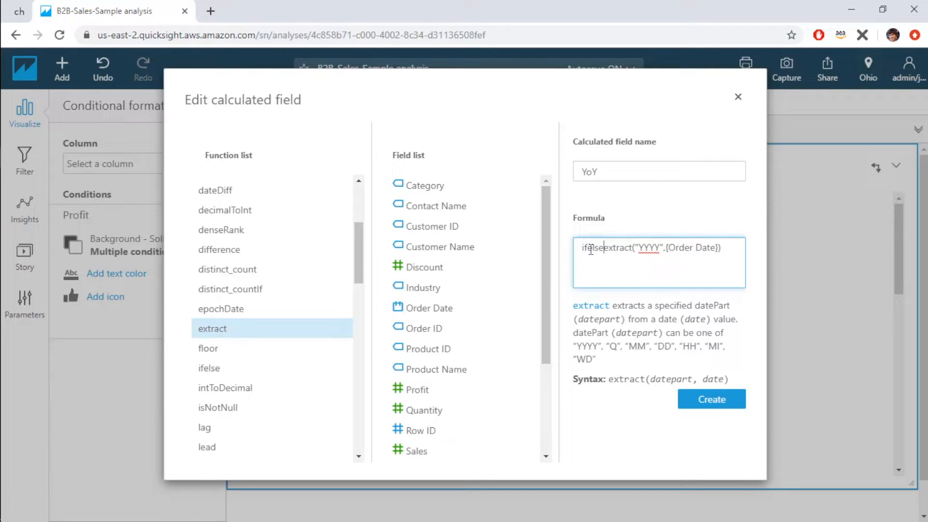
click(732, 249)
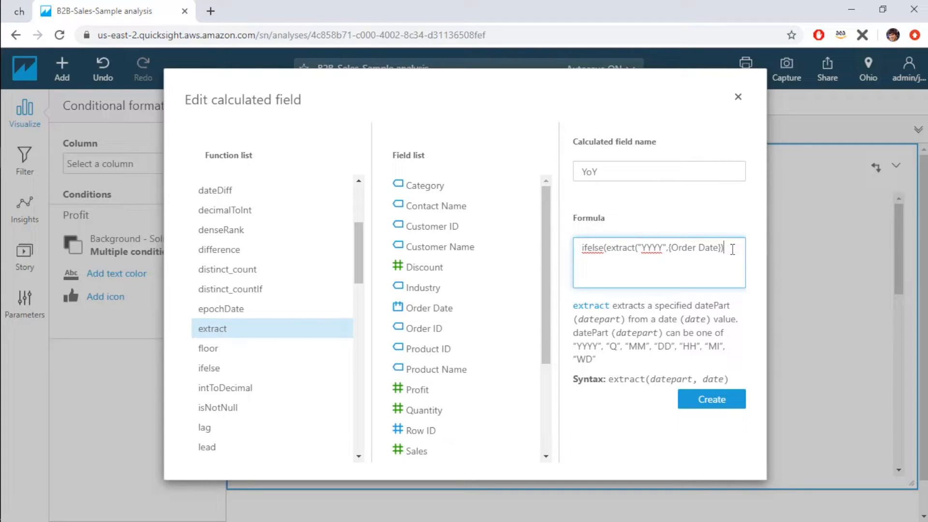
text(=2018, Sales,0)
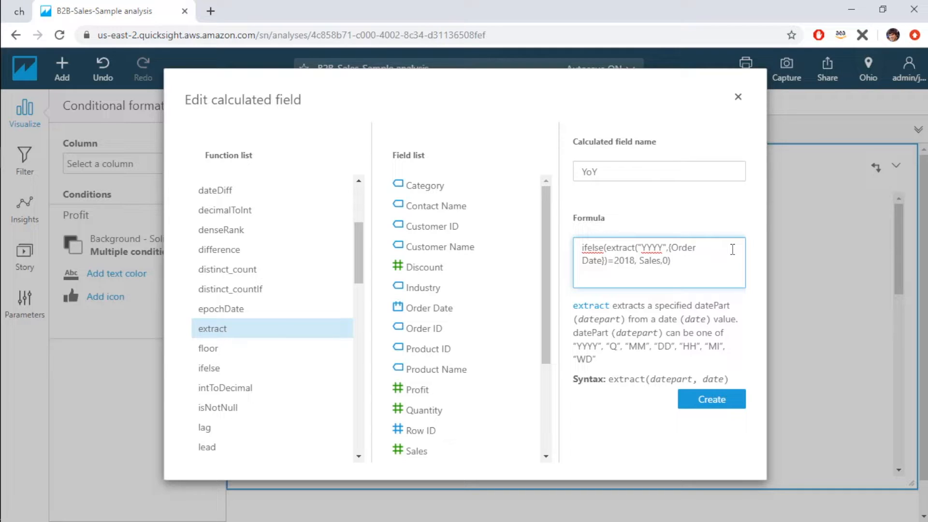
Enclose the ifelse expression in sum() and add a minus sign on the line below it
click(609, 173)
drag(609, 173, 564, 173)
click(610, 173)
click(583, 245)
text(sum()
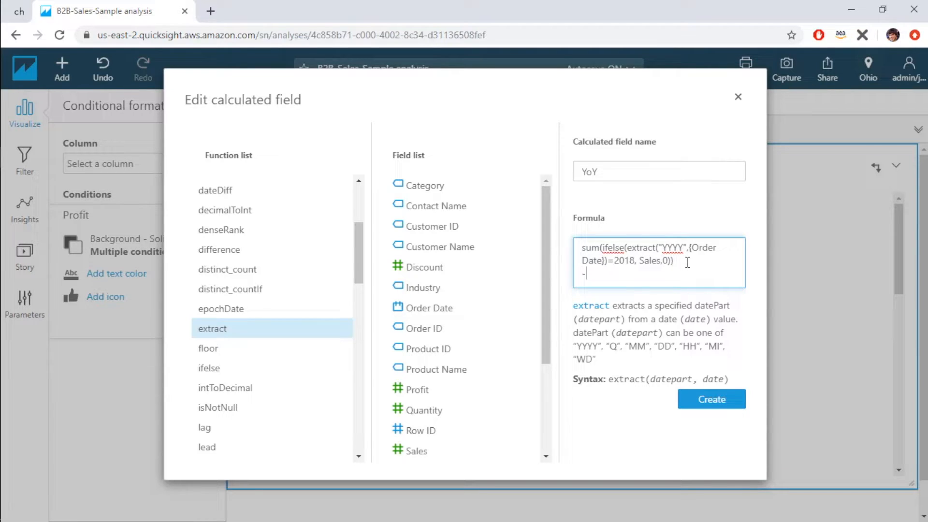
key(Return)
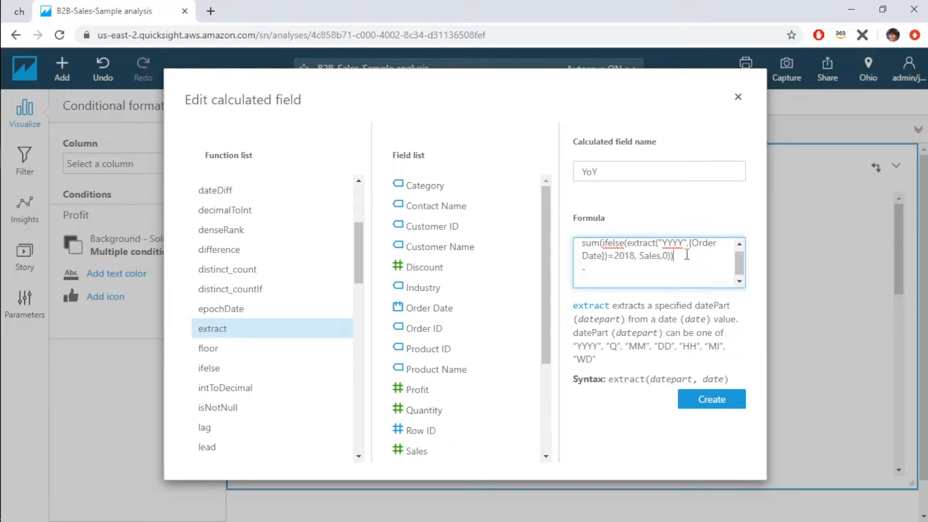
Duplicate the sum expression after the minus sign, set its year to 2017, and create the calculated field
drag(693, 254, 575, 242)
key(ctrl+c)
click(613, 280)
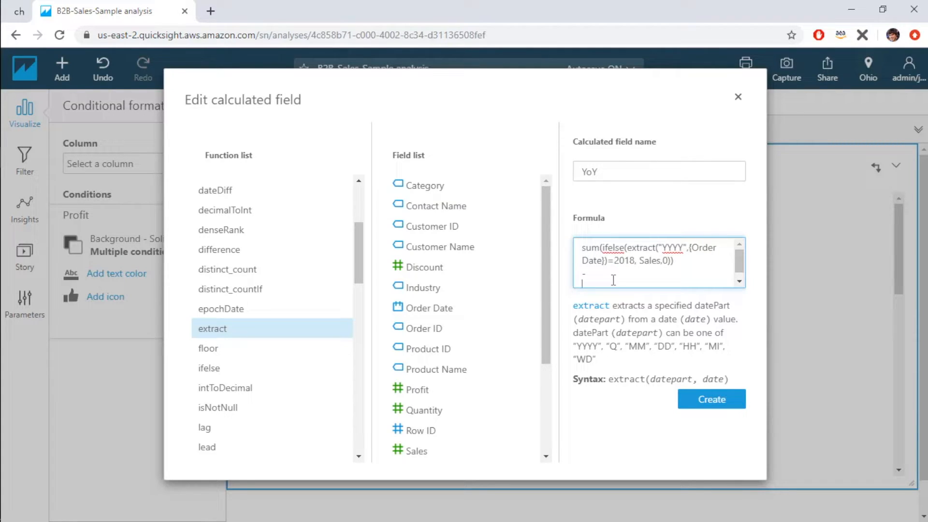
key(ctrl+v)
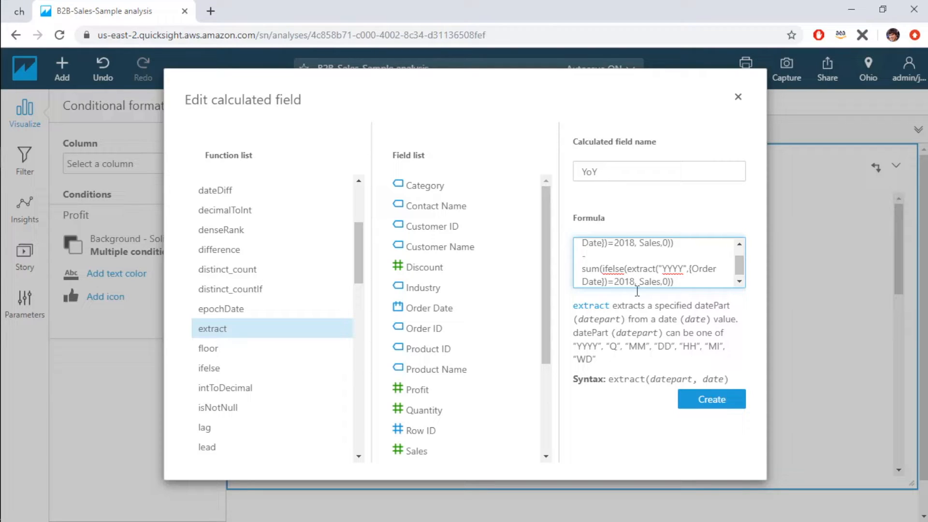
key(BackSpace)
text(7)
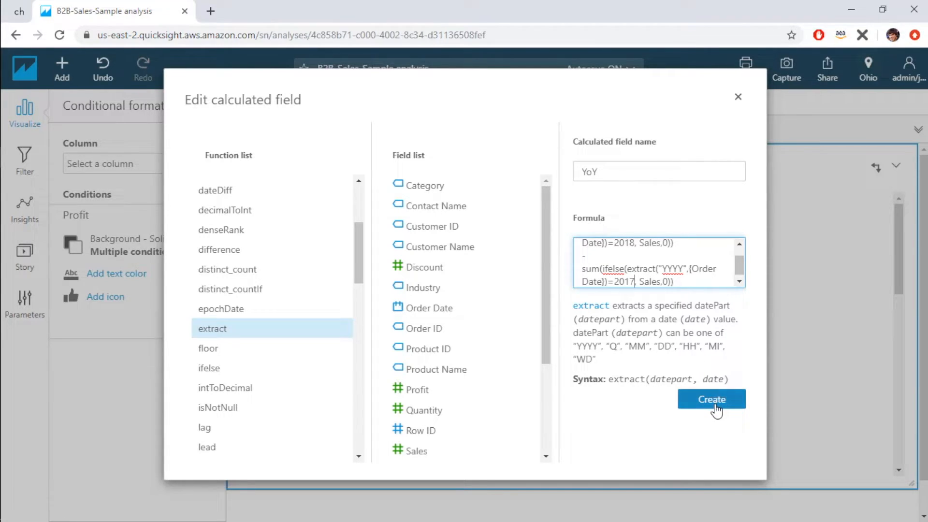
click(714, 400)
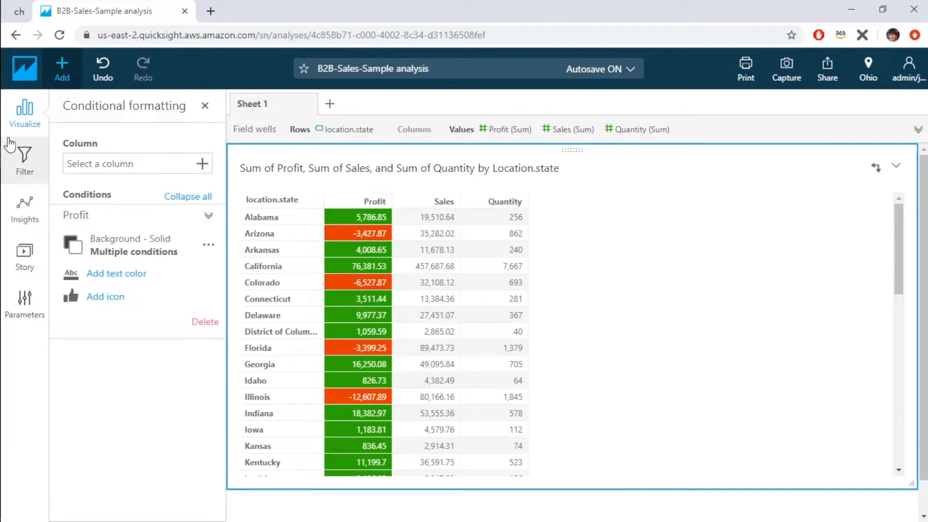
Close the conditional formatting settings and add the YoY field to the pivot table's values
click(205, 105)
scroll(145, 217, down, 4)
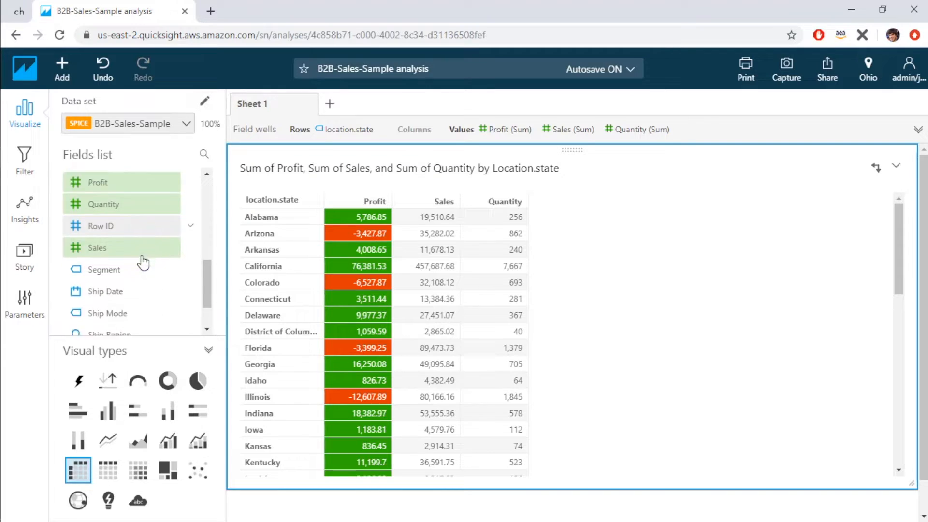
click(121, 328)
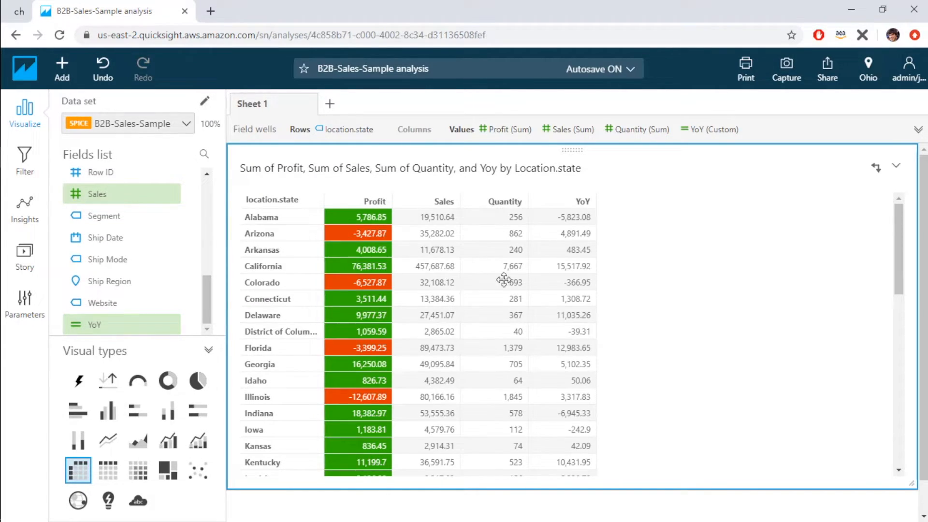
Expand the field wells and remove YoY from the pivot table's values
mouse_move(564, 249)
click(696, 130)
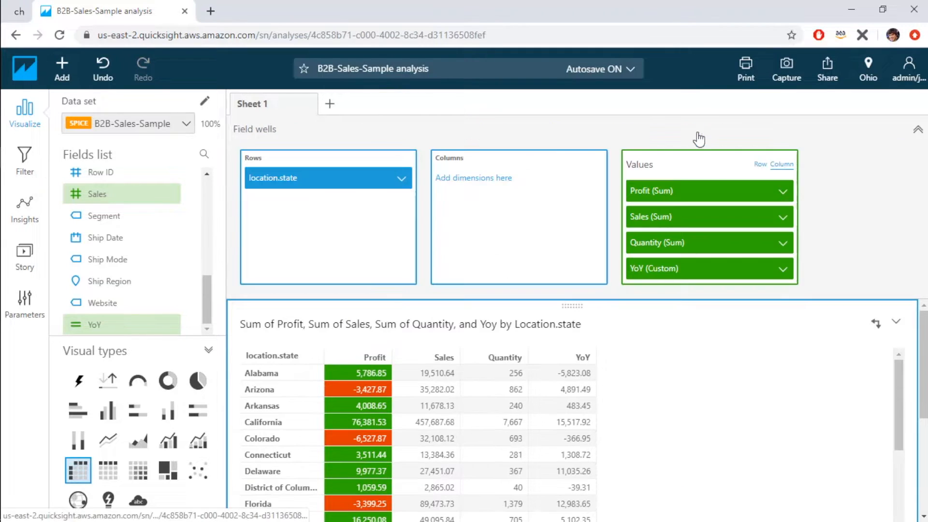
click(785, 271)
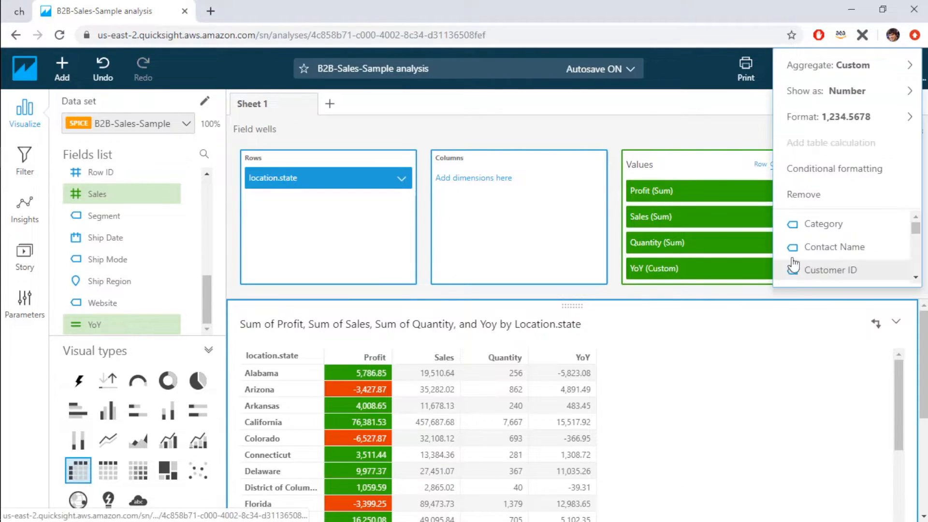
click(821, 198)
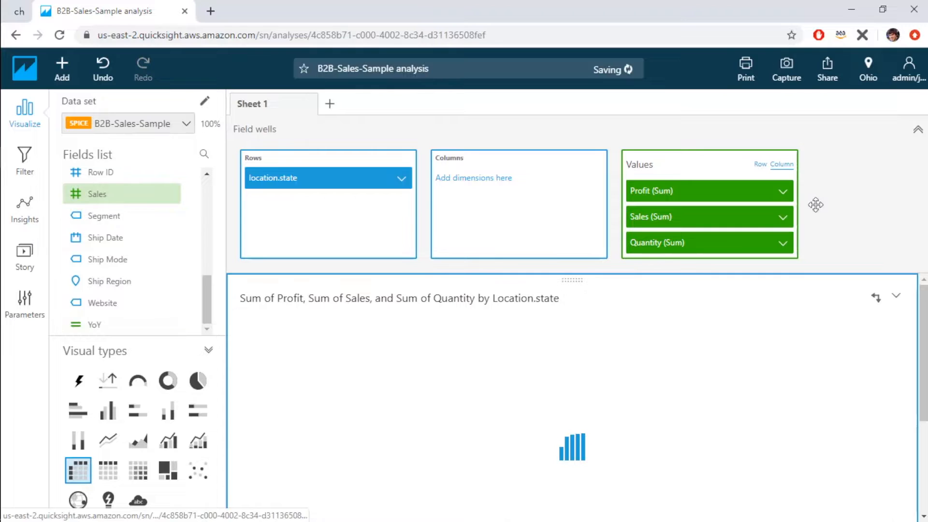
Start a conditional formatting icon rule for the pivot table's Sales column and base it on the YoY field
click(898, 295)
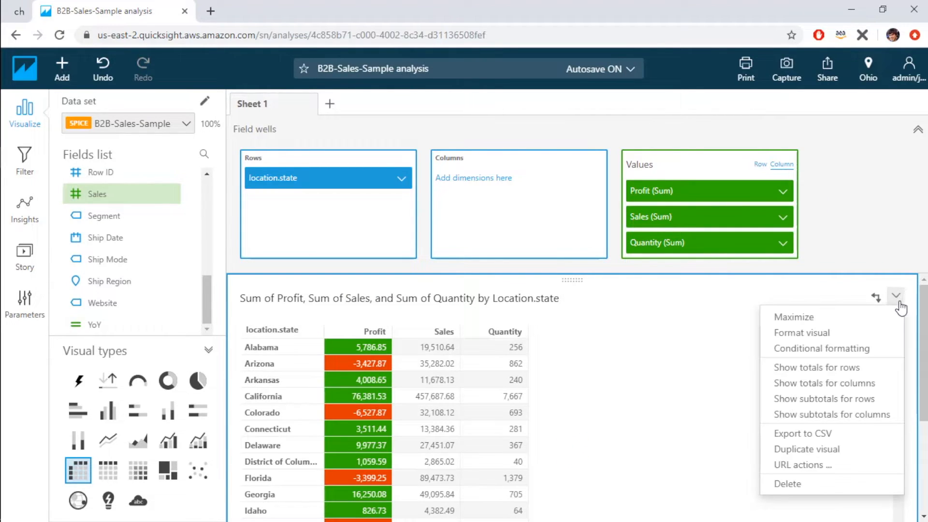
click(863, 350)
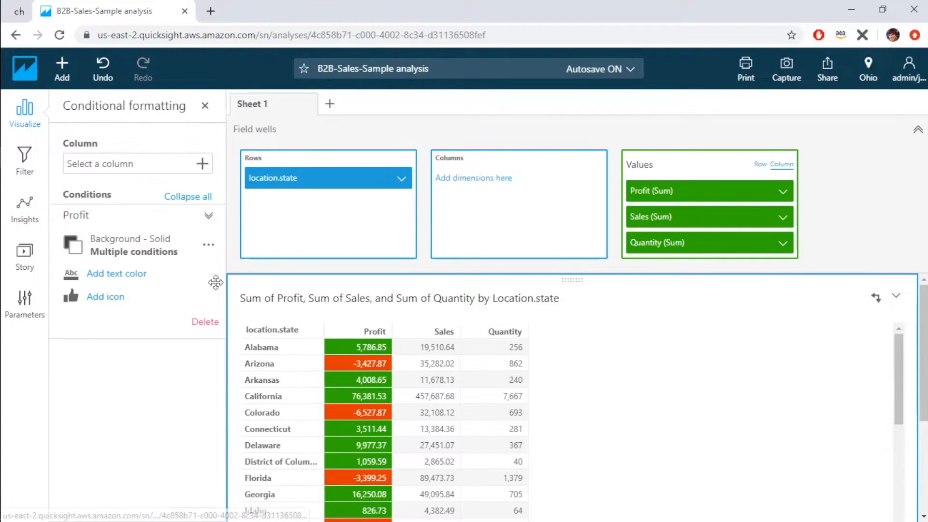
click(154, 168)
click(148, 241)
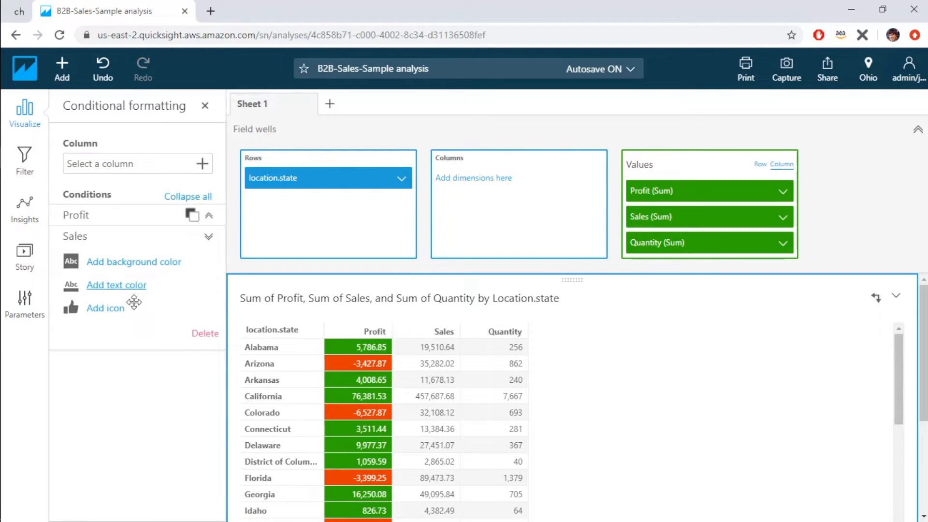
click(108, 310)
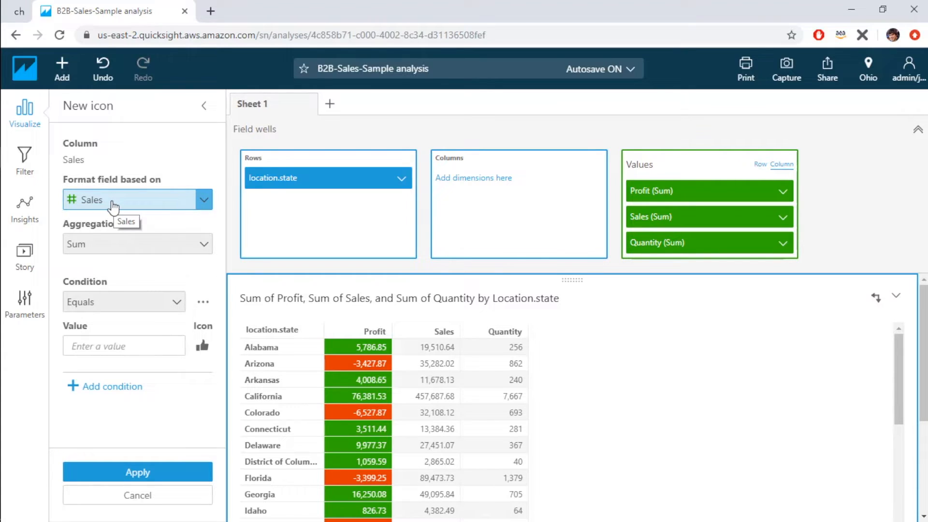
click(111, 203)
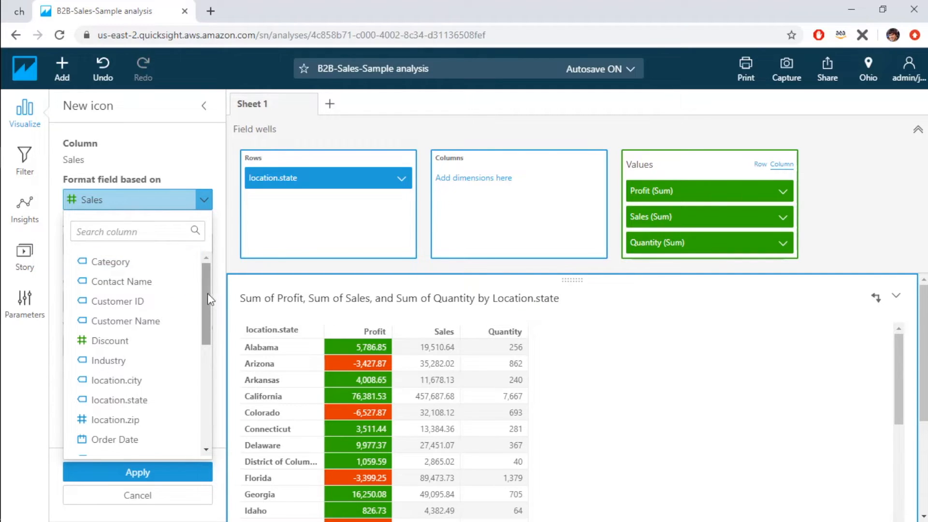
drag(210, 296, 209, 409)
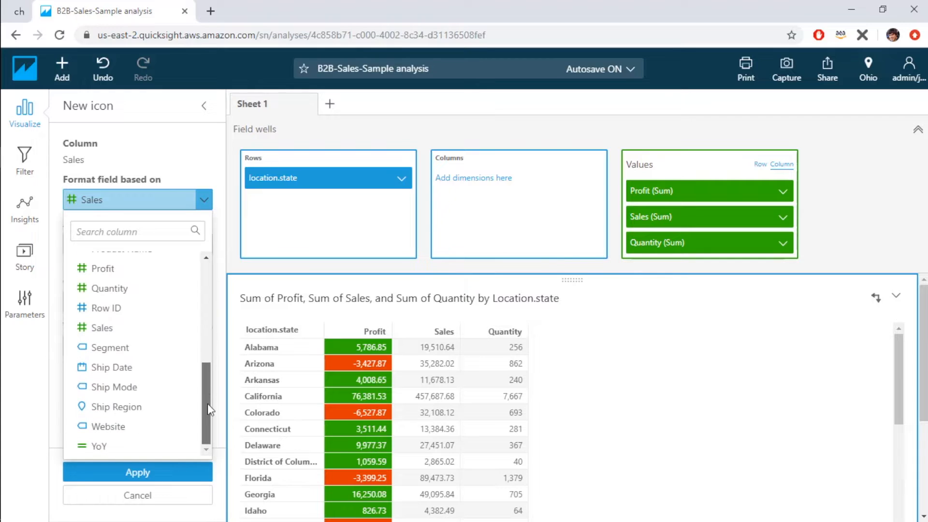
click(145, 445)
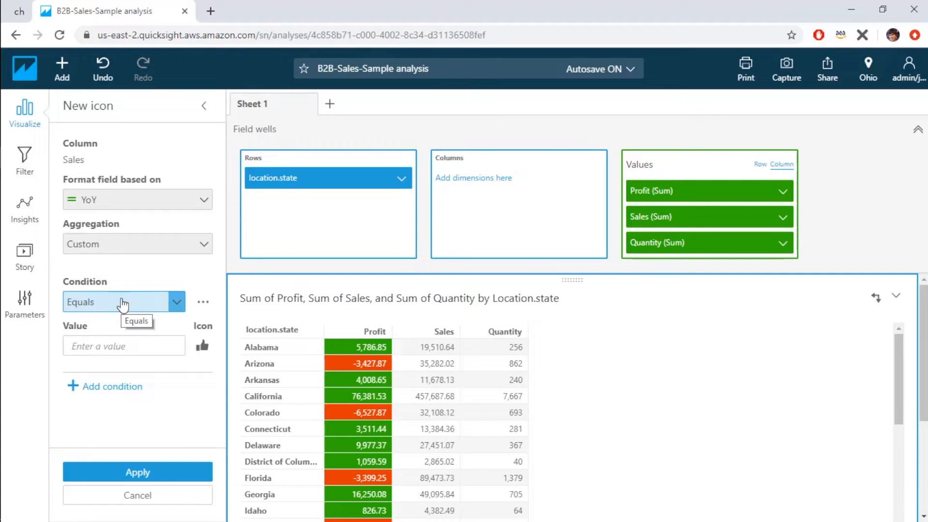
Set the Sales icon condition to greater than or equal to 0 with an up arrow icon and apply it
click(115, 312)
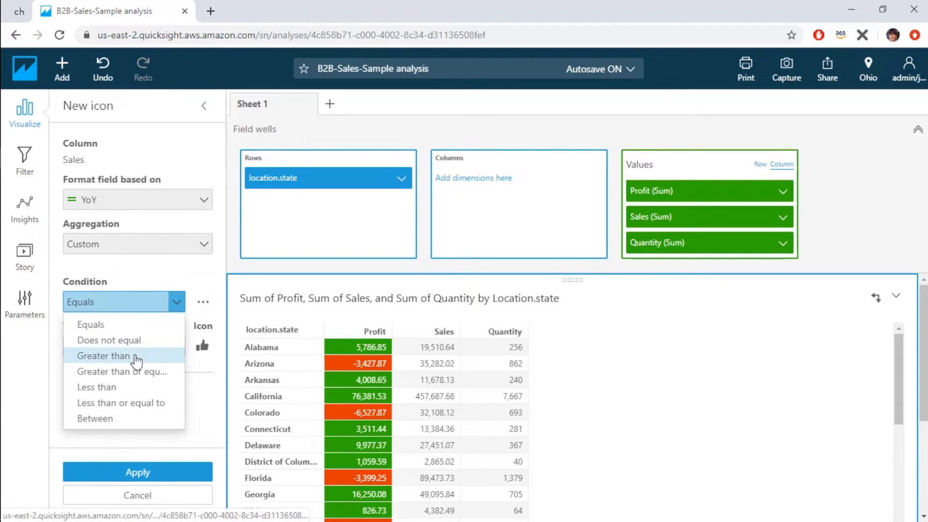
click(115, 371)
click(116, 351)
text(0)
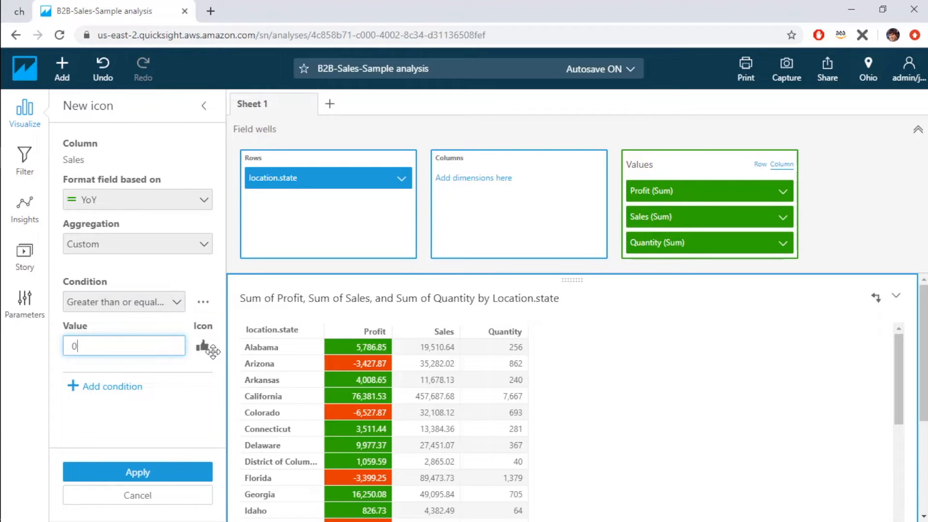
click(202, 346)
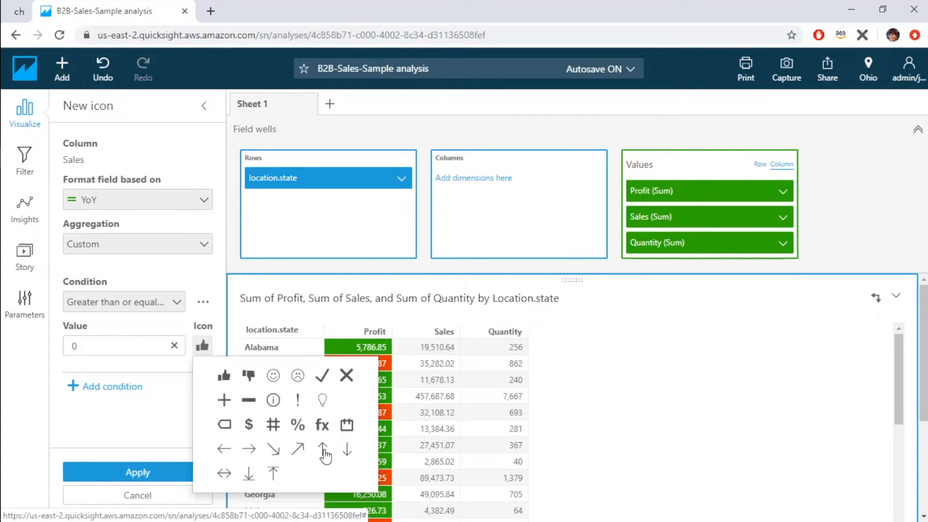
click(323, 450)
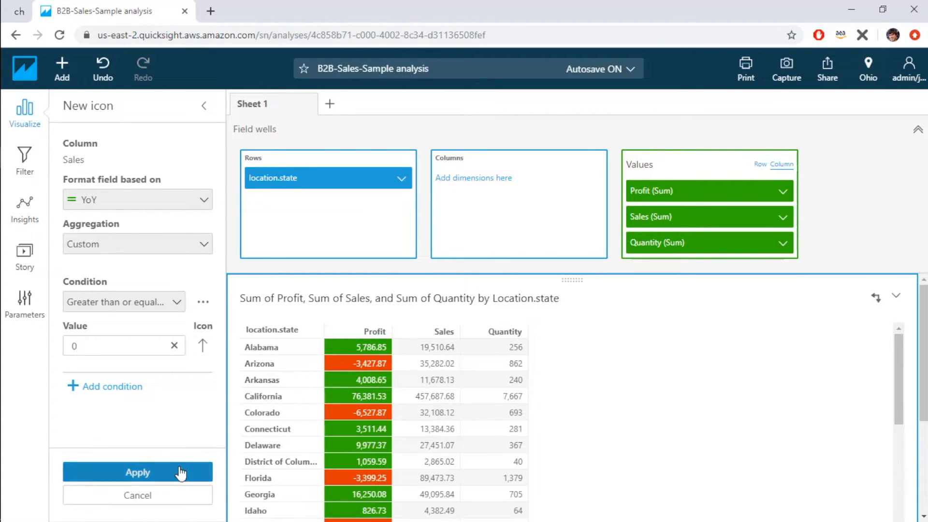
click(180, 473)
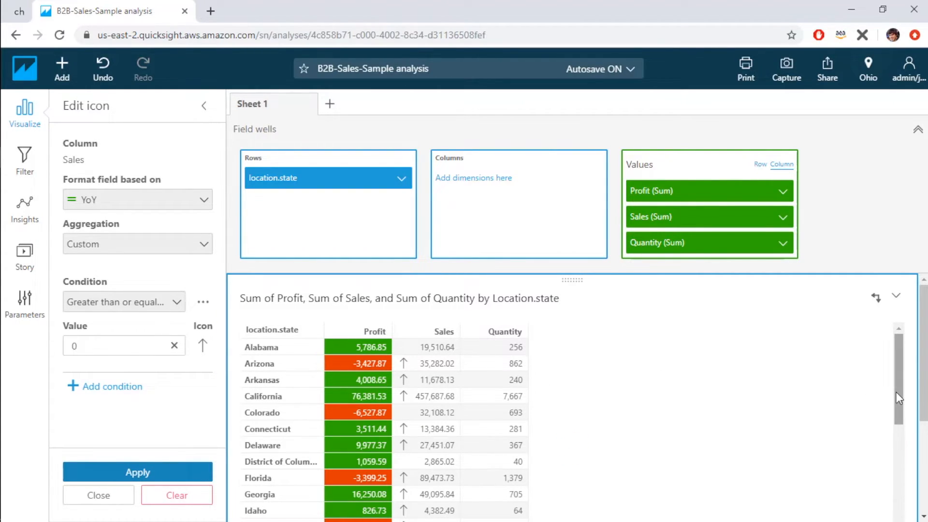
scroll(904, 399, down, 2)
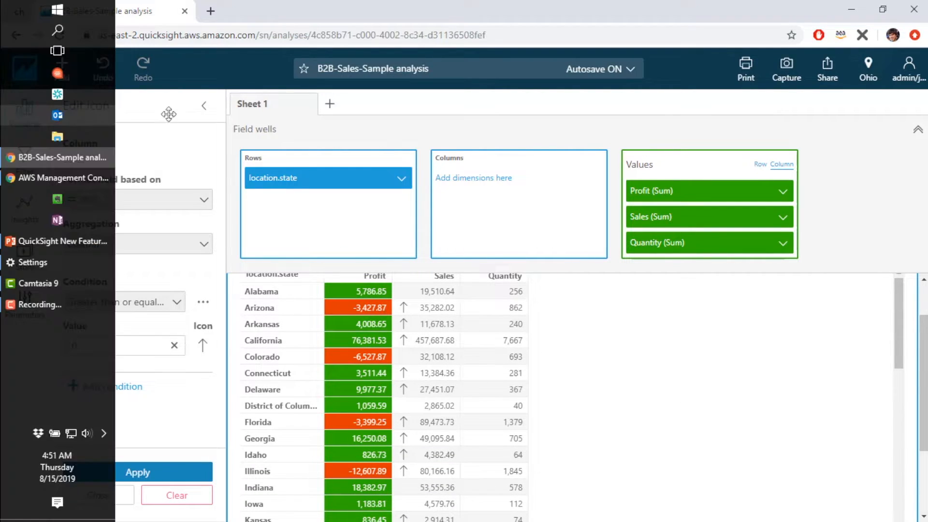
Leave the conditional formatting settings and add the YoY field to the pivot table's values
click(210, 110)
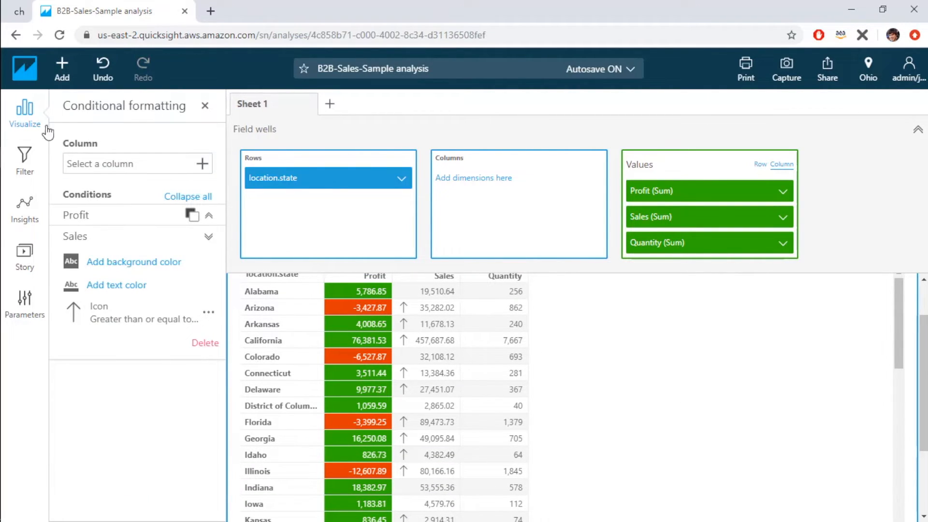
click(32, 119)
click(35, 112)
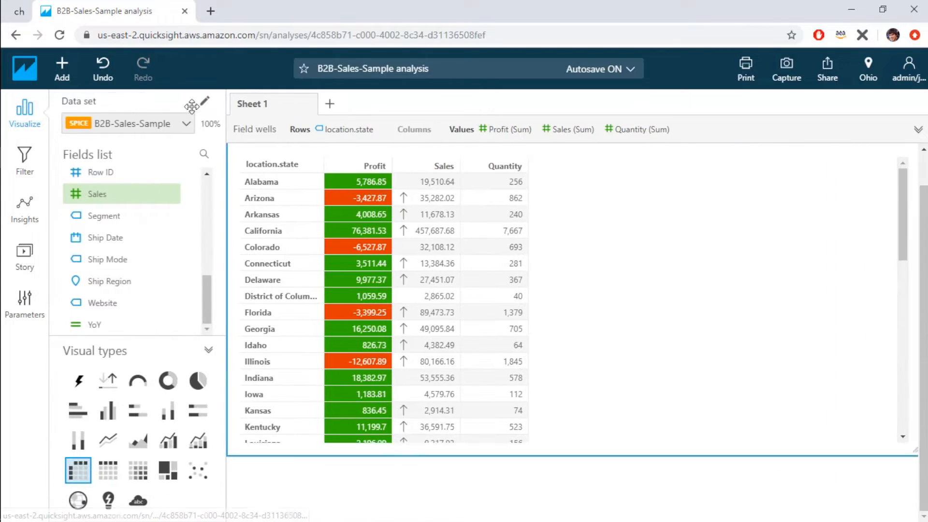
click(118, 323)
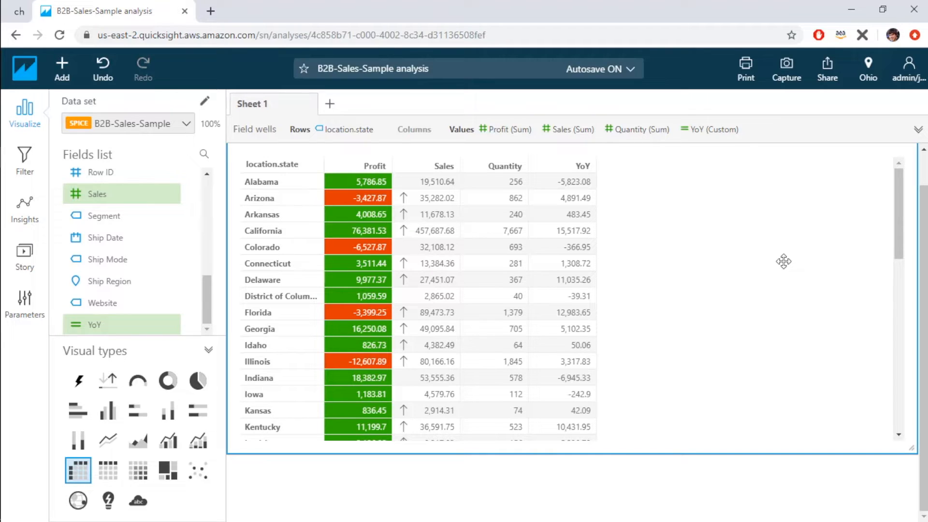
Edit the Sales icon rule to use a smiley face, apply it, and return to the list of conditions
scroll(889, 218, up, 1)
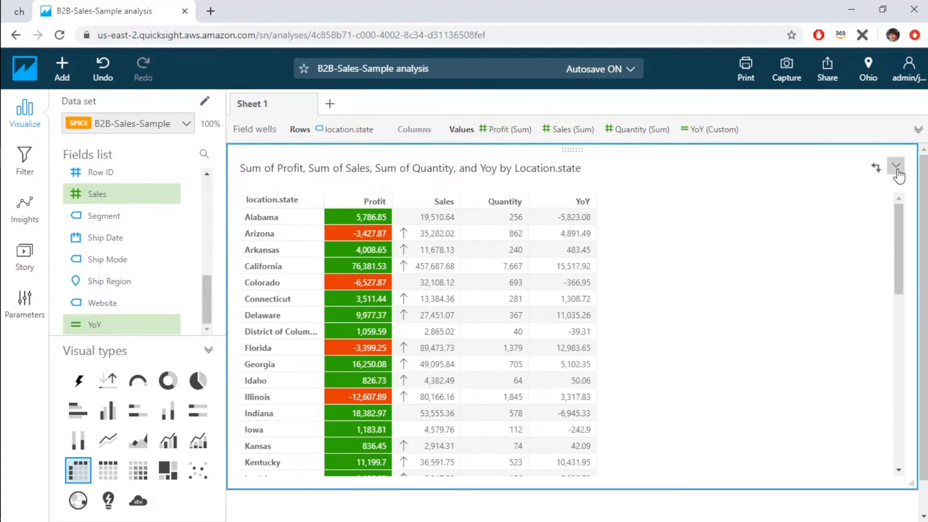
click(895, 165)
click(865, 218)
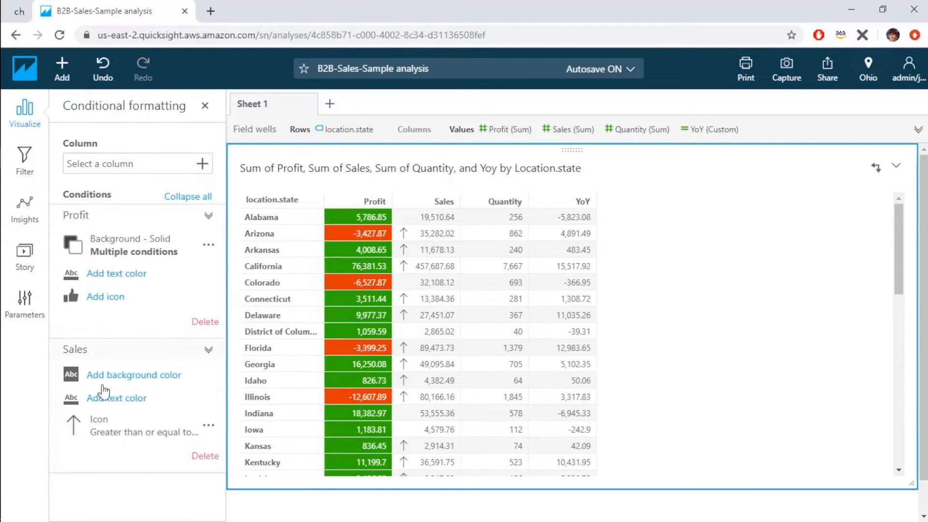
click(208, 426)
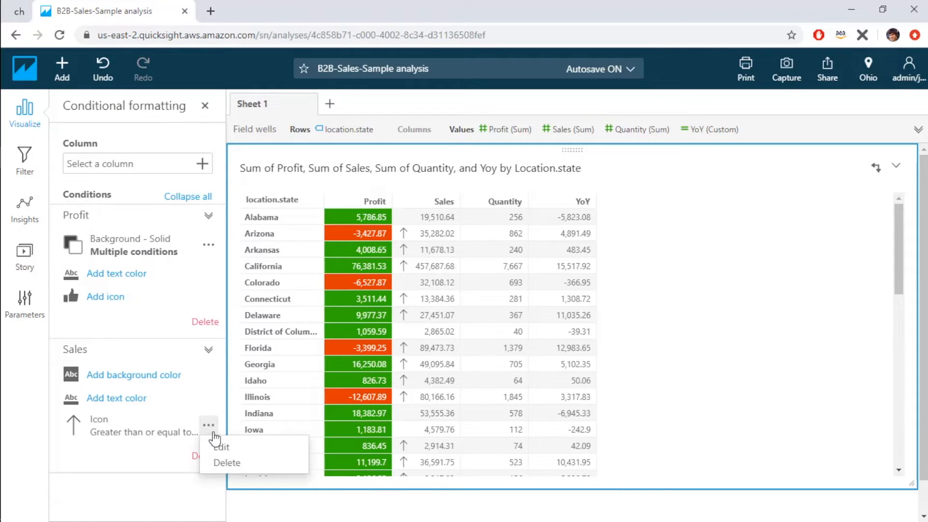
click(222, 447)
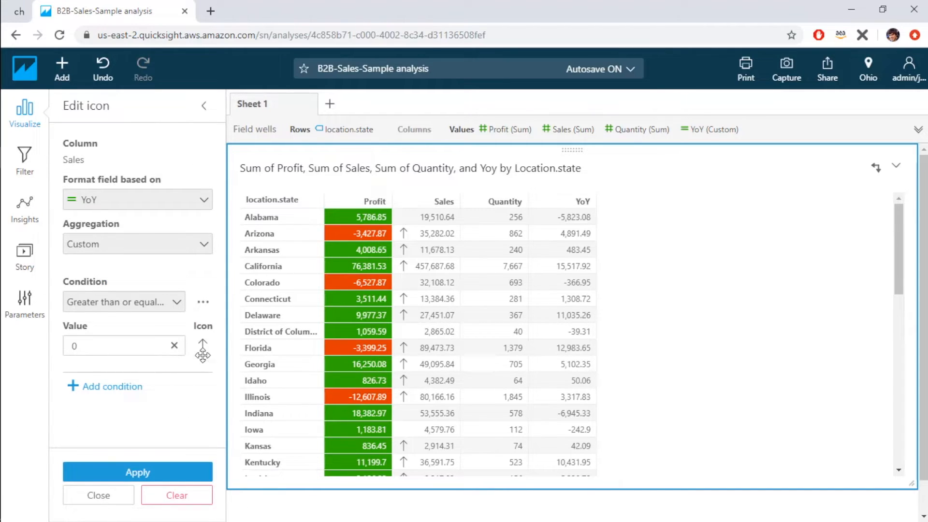
click(203, 347)
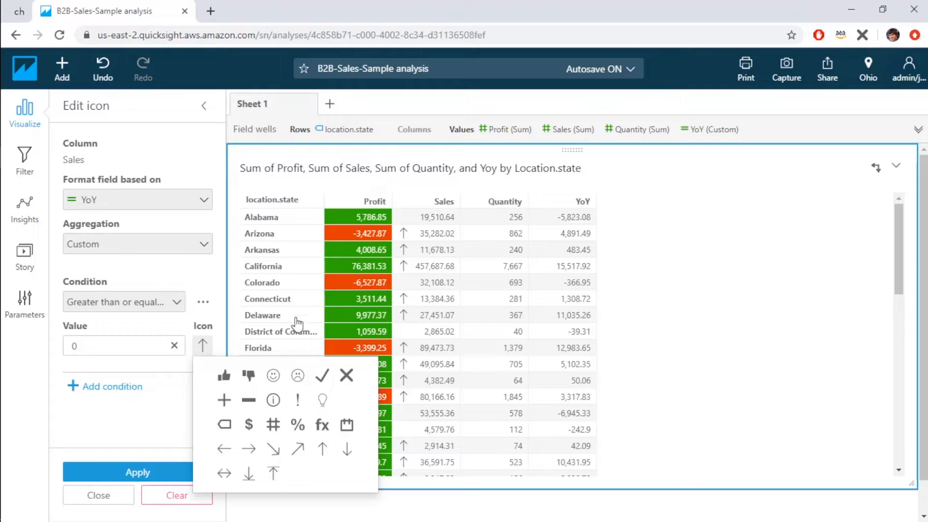
click(274, 379)
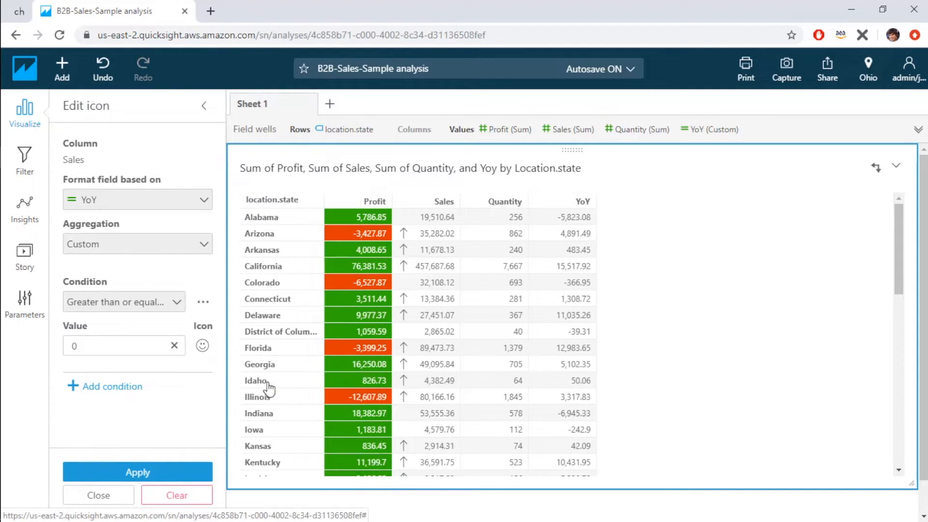
click(177, 473)
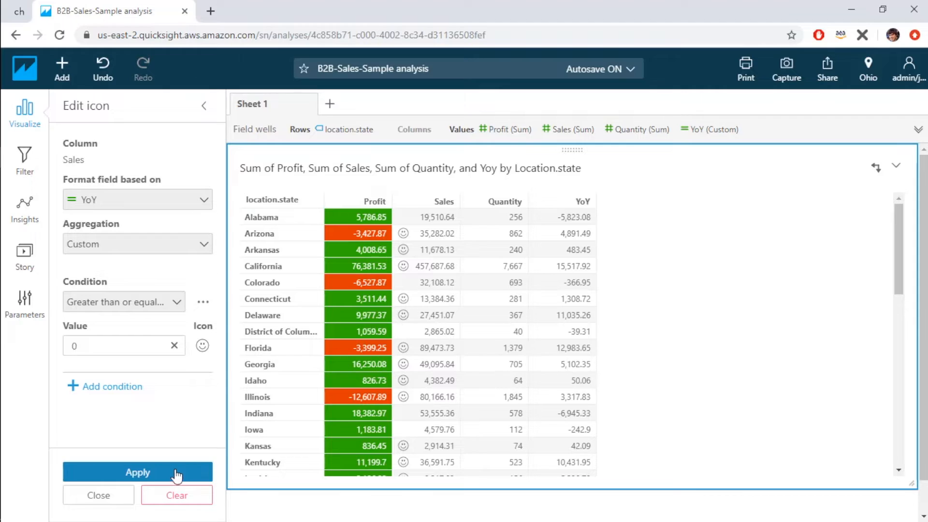
click(203, 346)
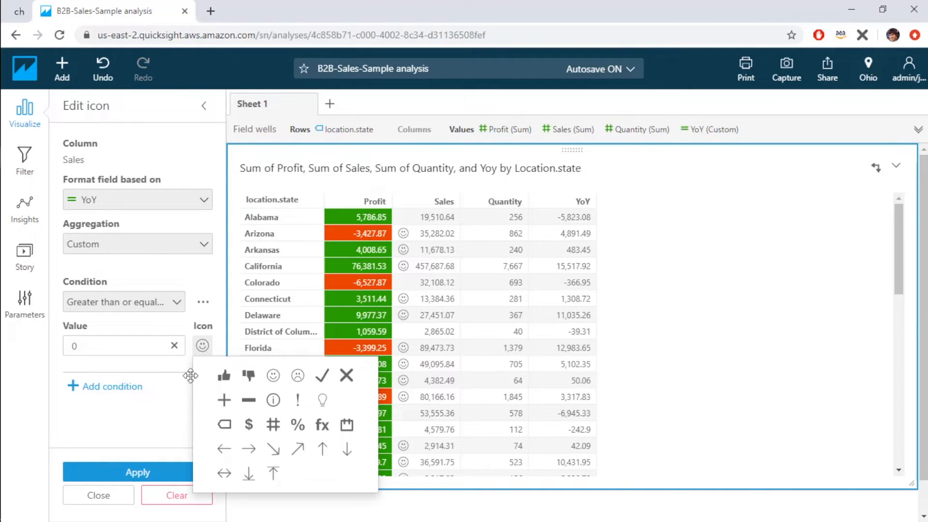
click(161, 409)
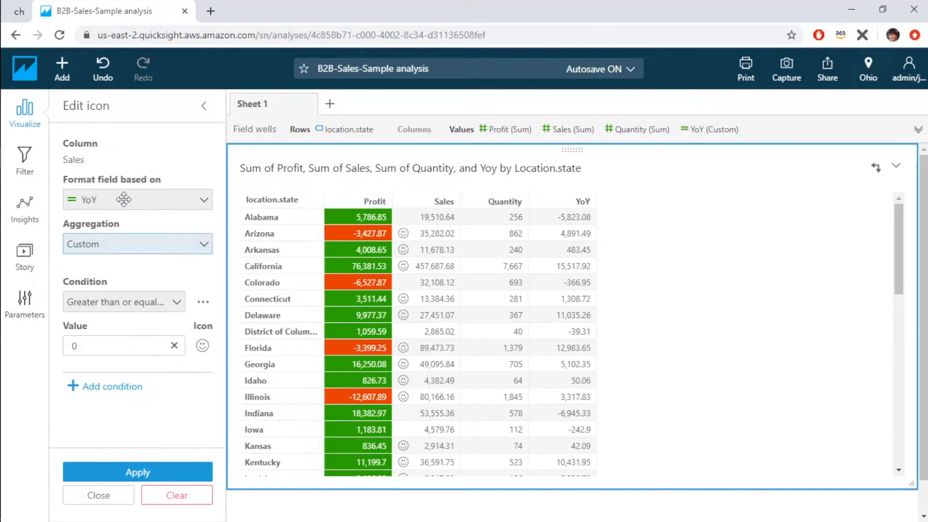
click(203, 106)
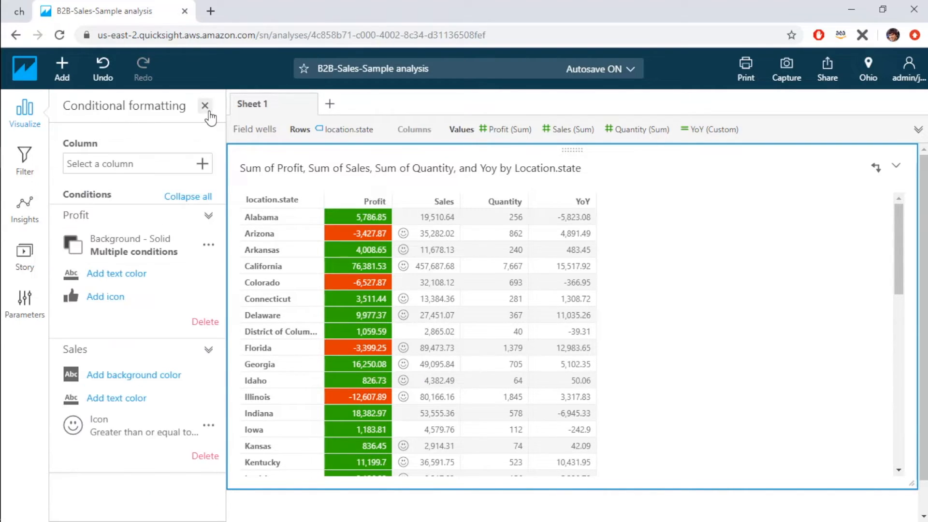
Add an orange text color to the Sales column for sums greater than or equal to 50000 and apply it
click(141, 400)
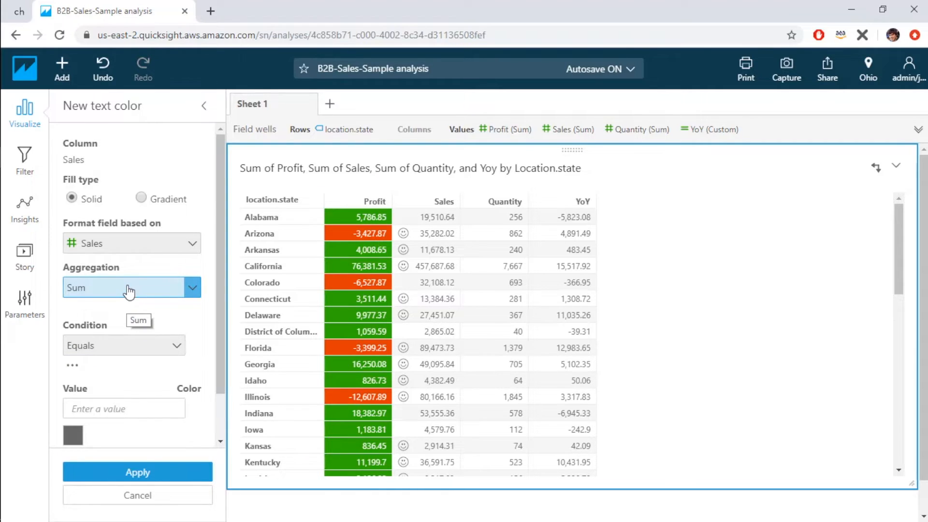
click(142, 349)
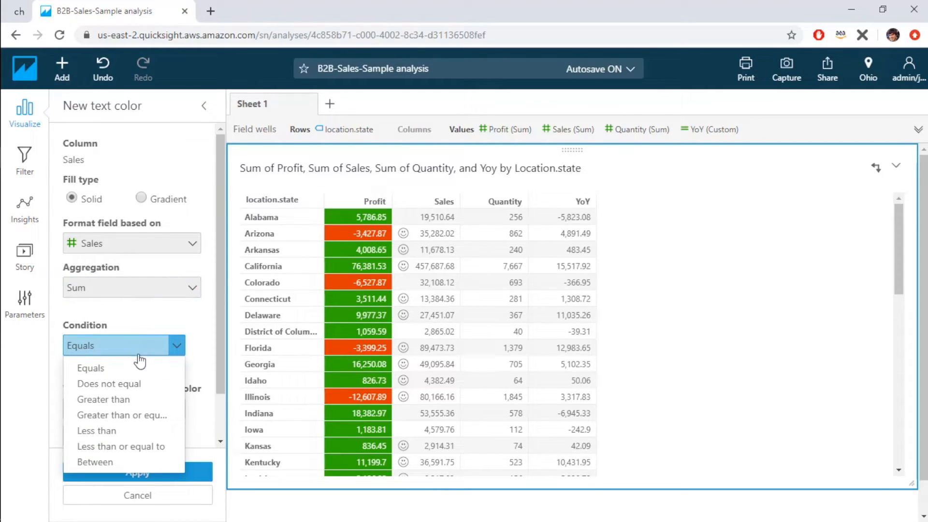
click(153, 415)
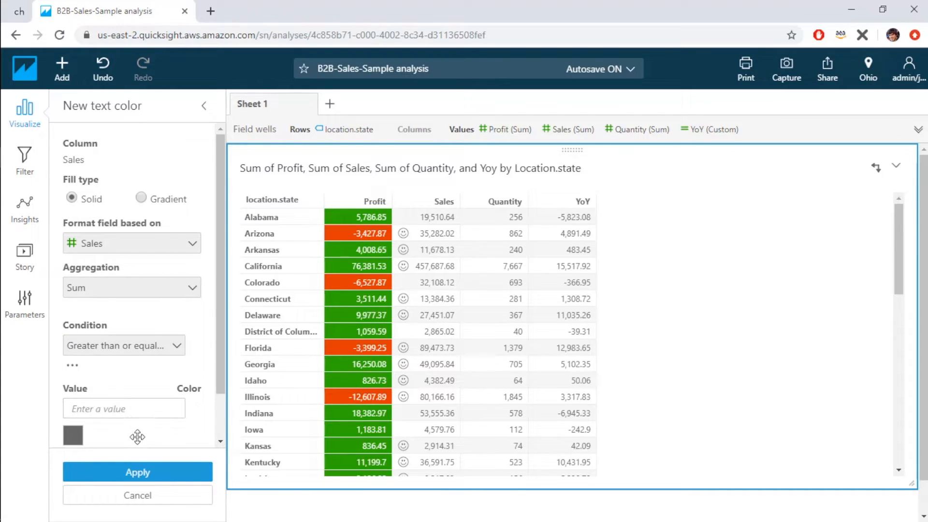
click(125, 412)
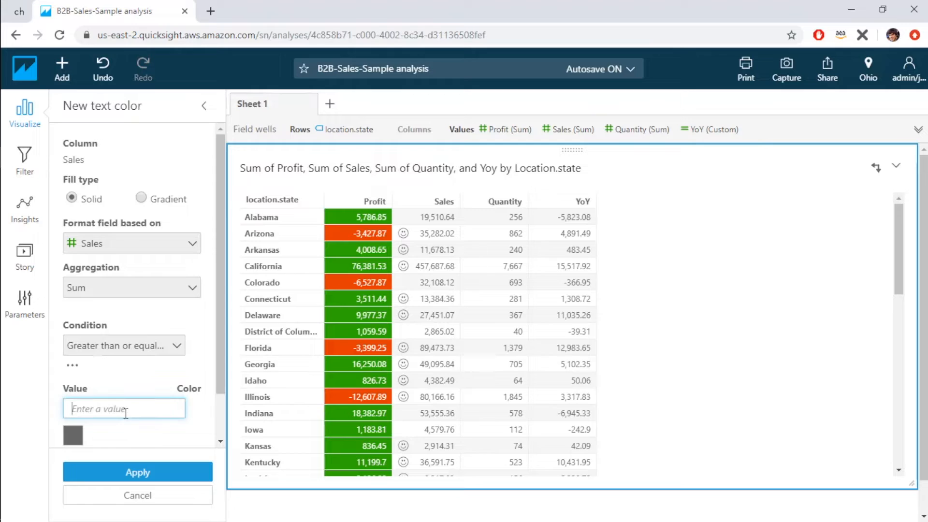
text(50000)
scroll(97, 397, down, 1)
click(73, 383)
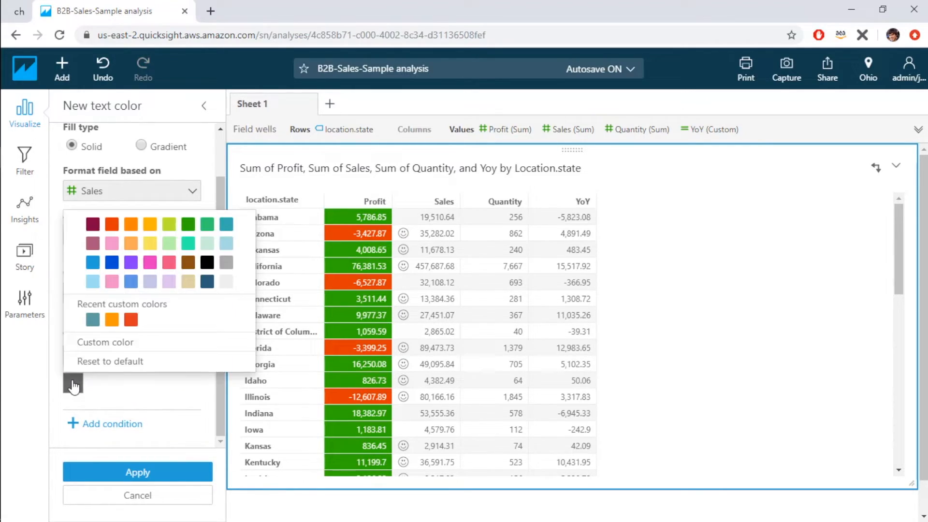
click(112, 320)
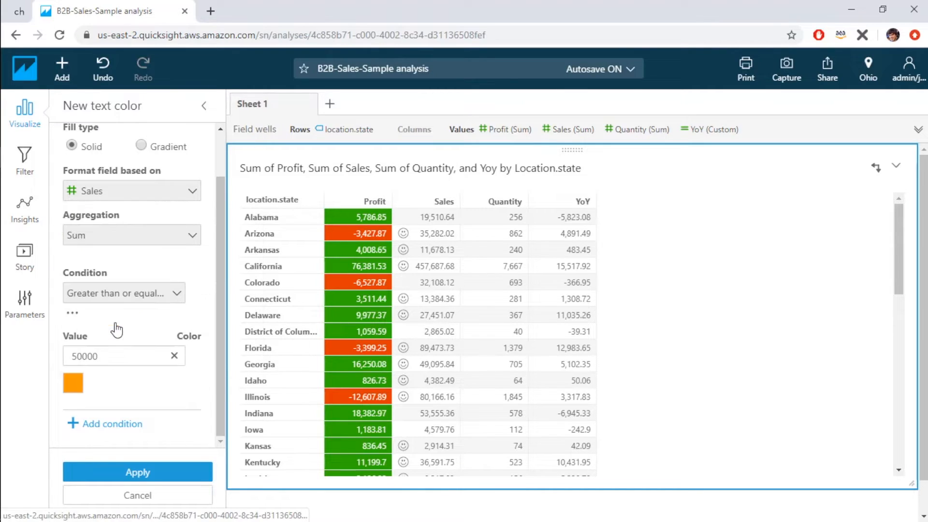
click(188, 478)
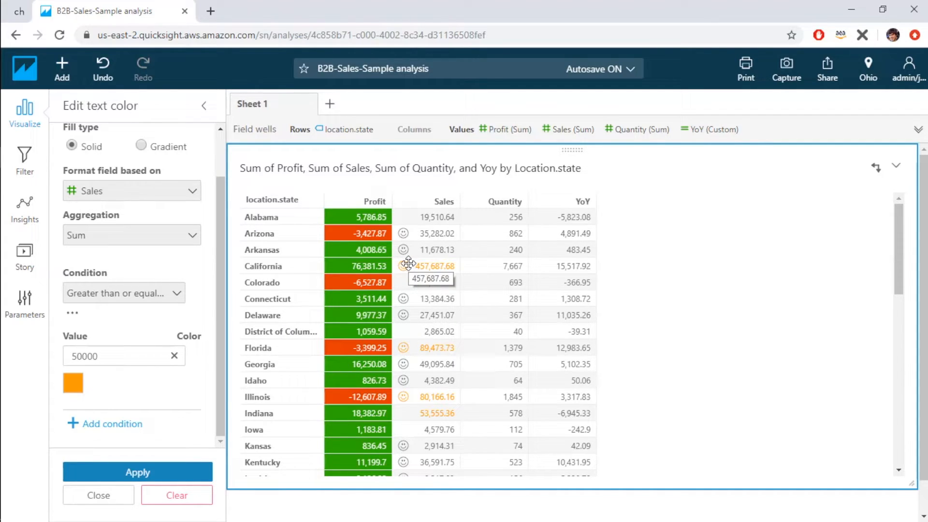
click(73, 386)
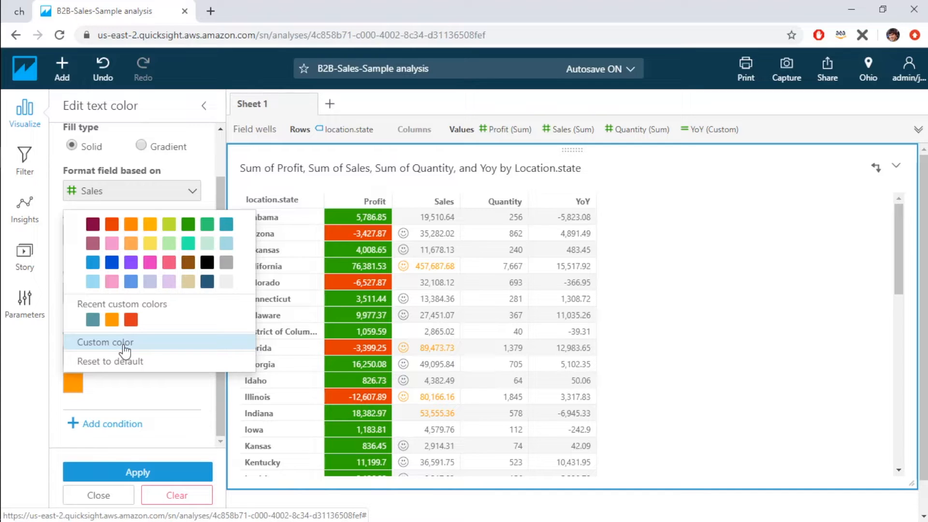
mouse_move(25, 385)
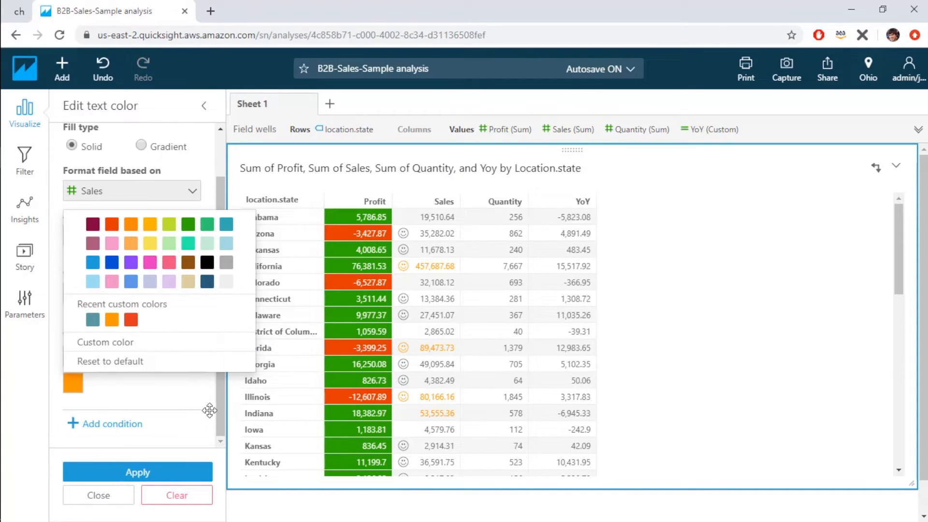
click(32, 391)
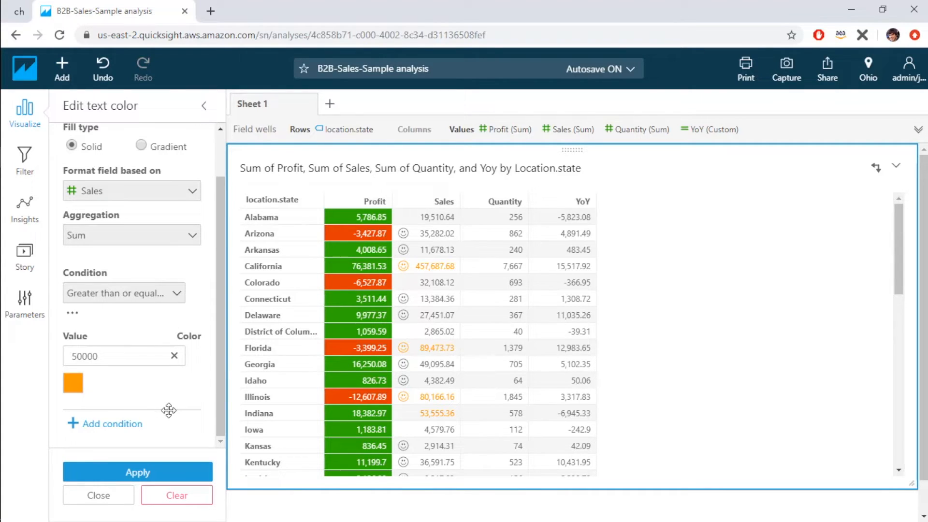
Leave the Sales text color settings and close conditional formatting to return to the fields list
click(205, 111)
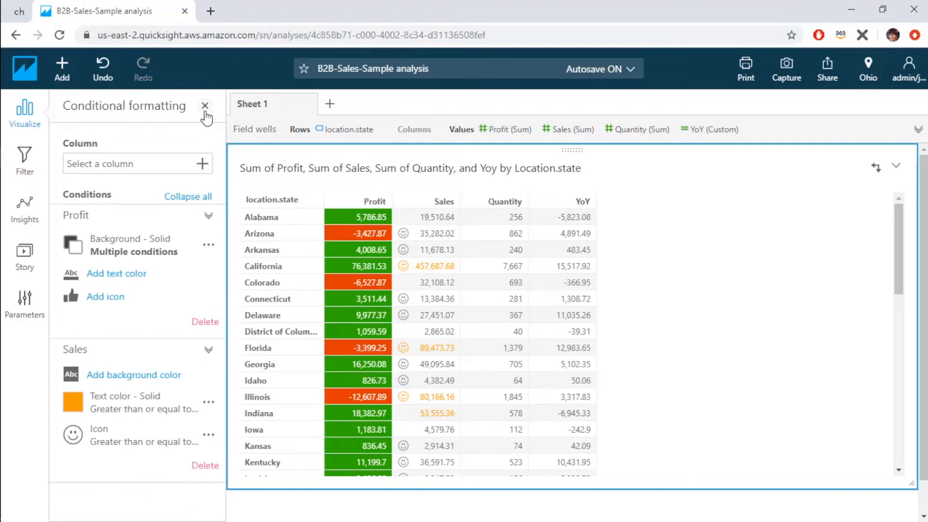
click(62, 70)
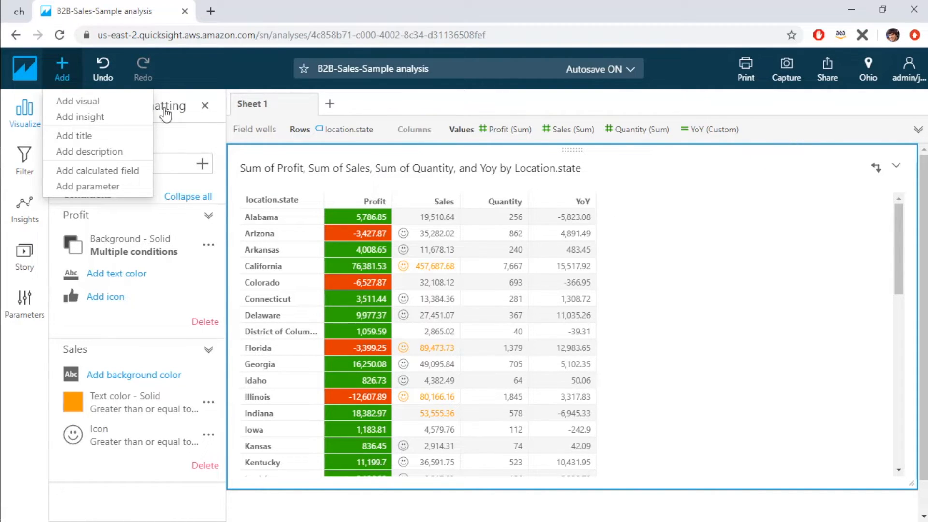
click(769, 272)
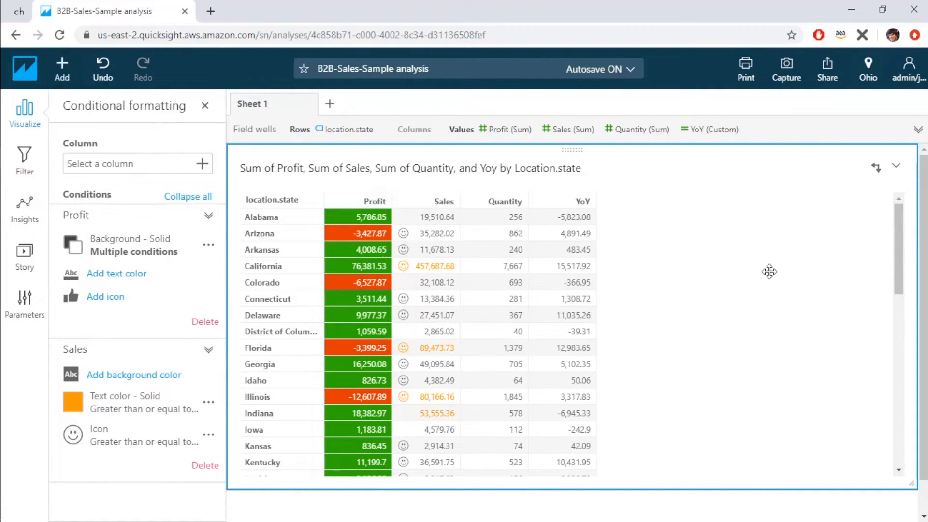
click(205, 106)
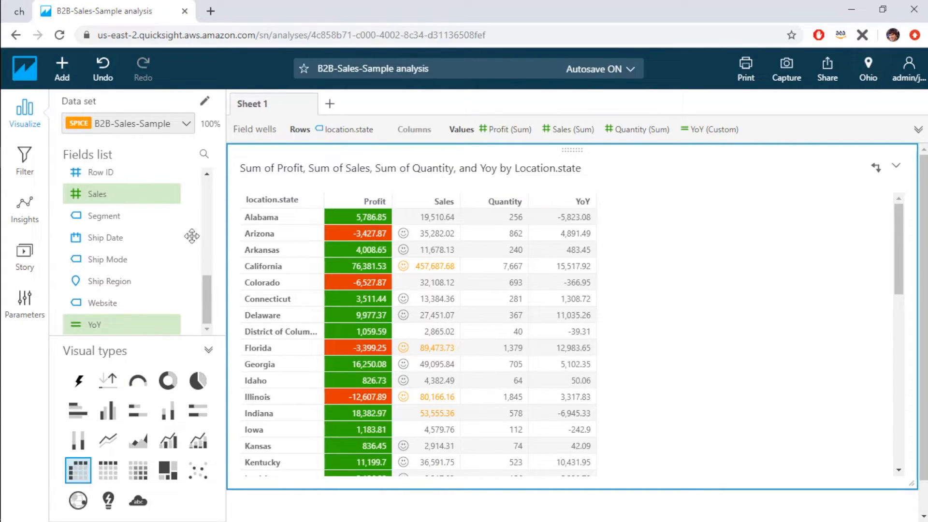
Add Segment to the pivot table's columns and lay out the values as rows
click(364, 128)
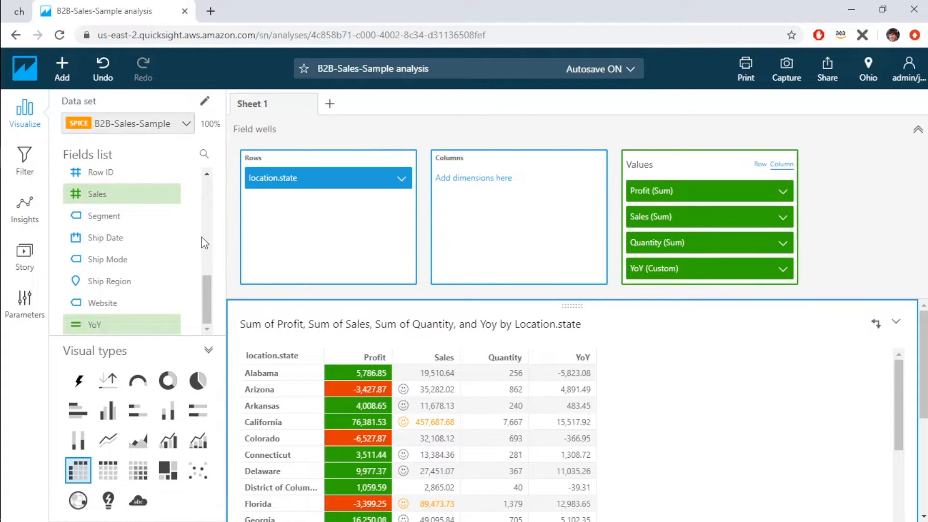
drag(138, 222, 520, 231)
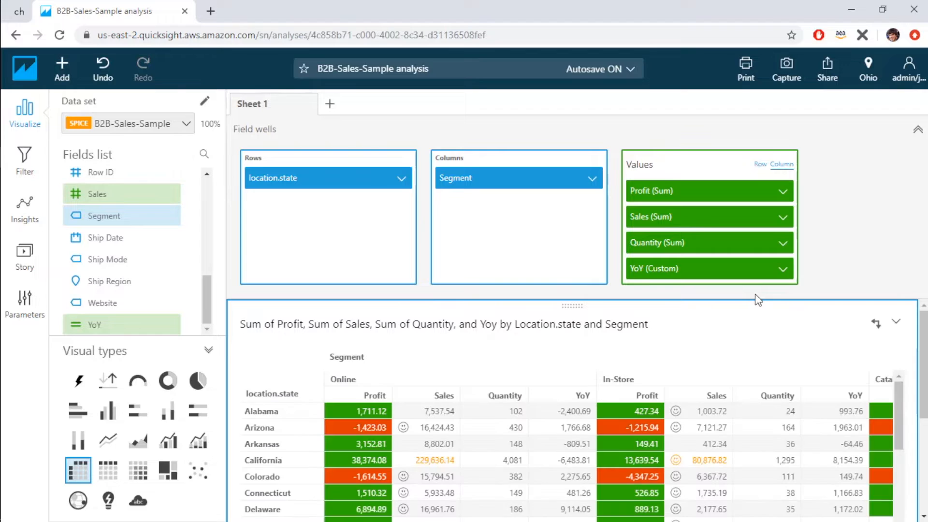
click(760, 164)
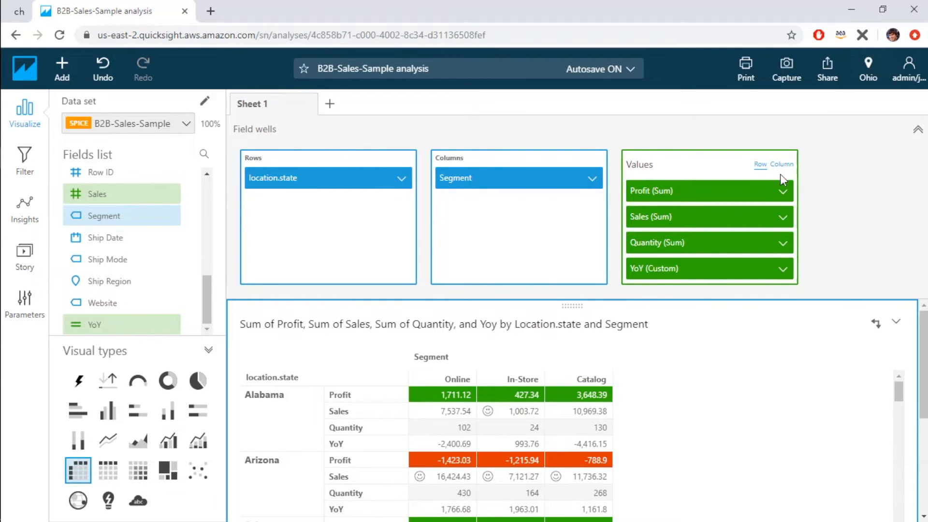
Remove YoY from the pivot table's values and lay out the remaining values as columns
click(785, 273)
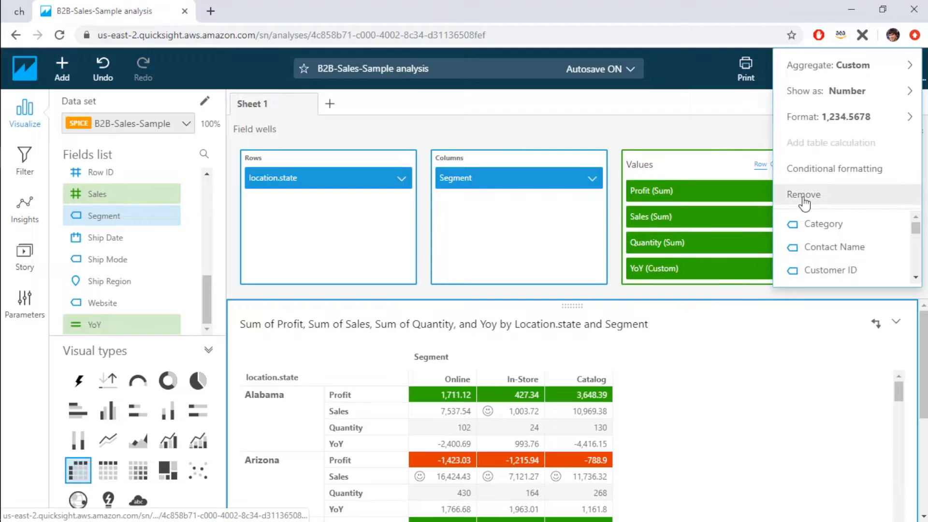
click(804, 194)
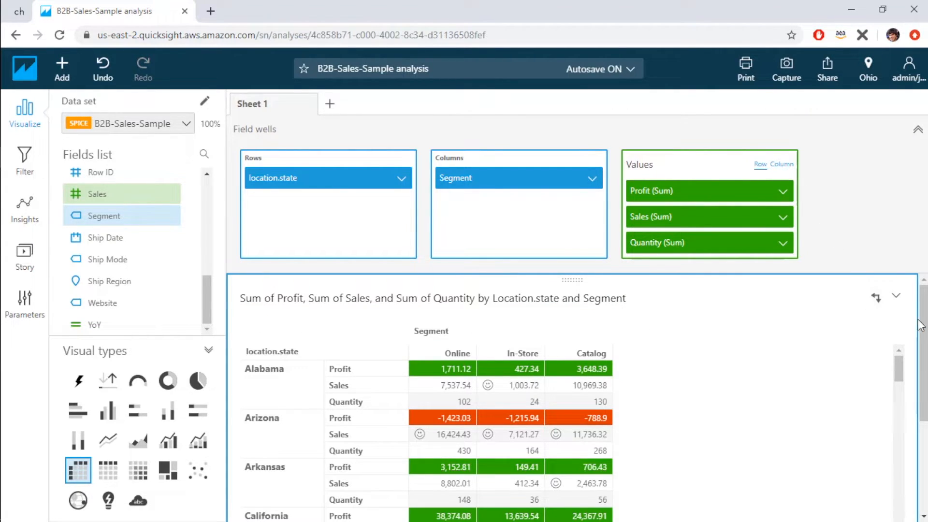
scroll(922, 327, down, 1)
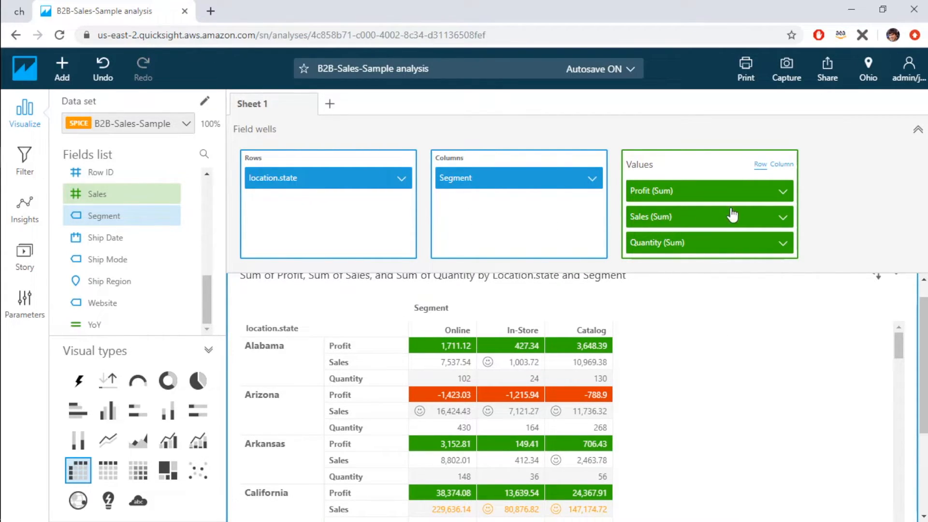
click(782, 165)
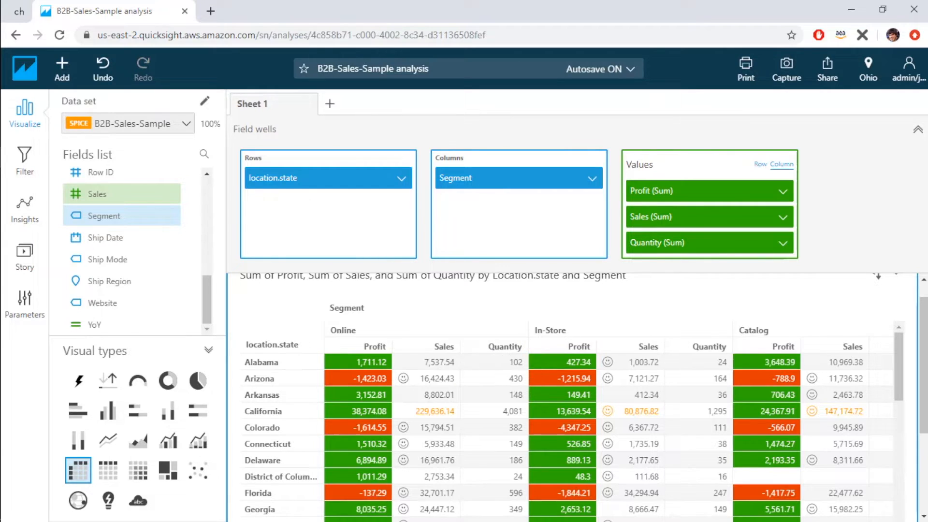
scroll(923, 368, down, 1)
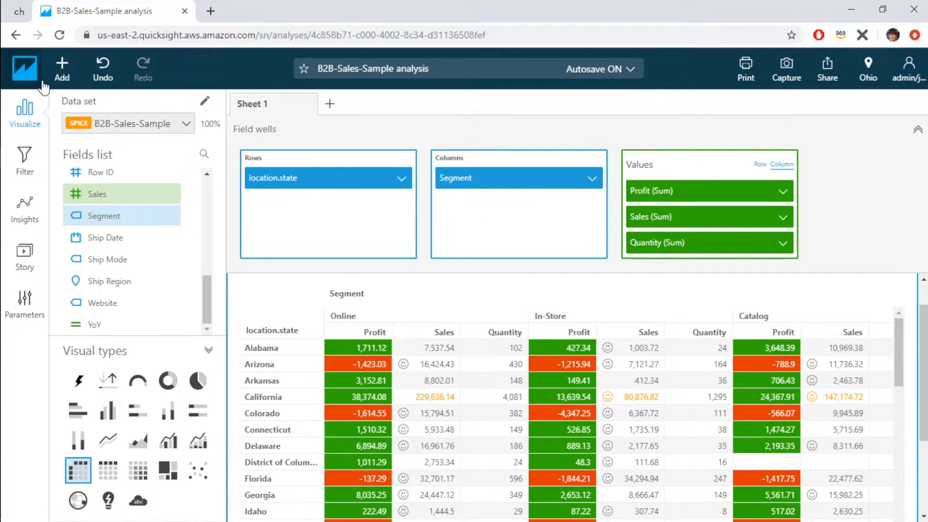
Add a table visual below the pivot table and widen it to the full width of the sheet
click(62, 70)
click(89, 103)
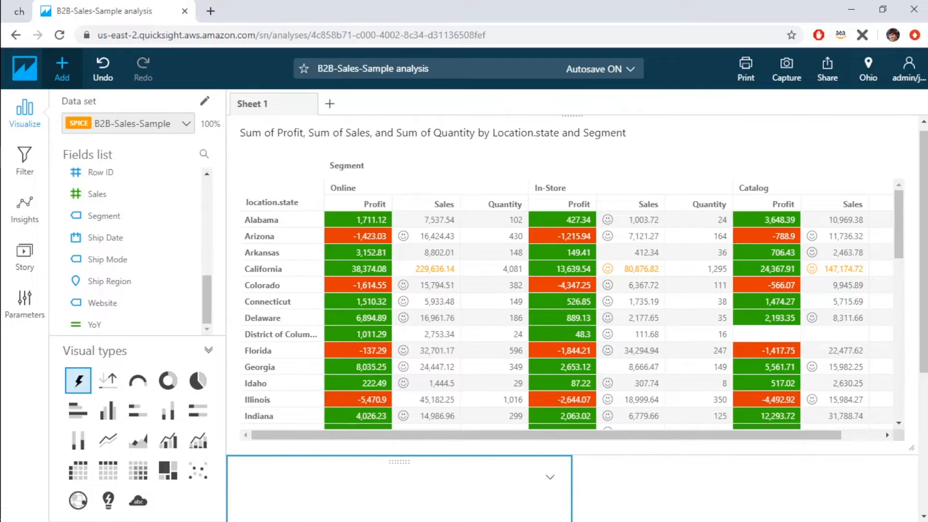
drag(565, 475, 869, 492)
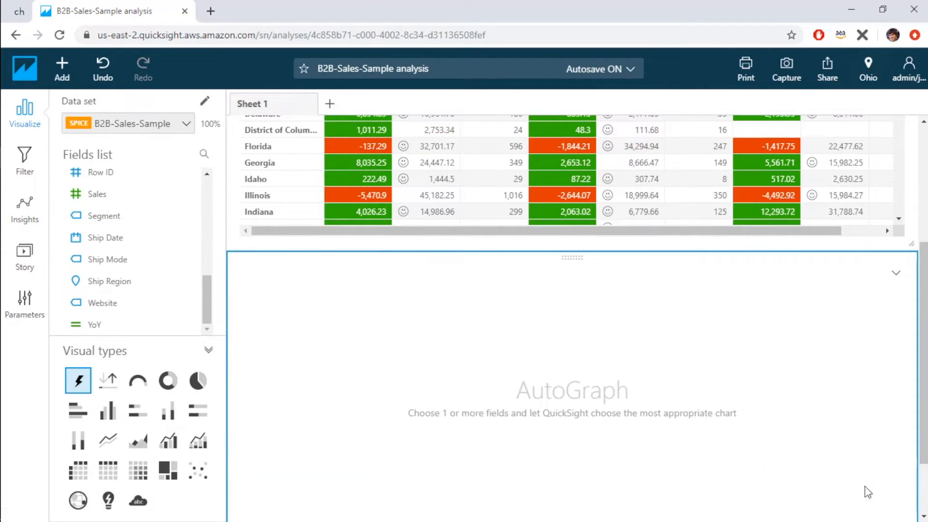
click(108, 469)
Group the new table by Order ID and Order Date and add Sales as its value
drag(206, 302, 212, 245)
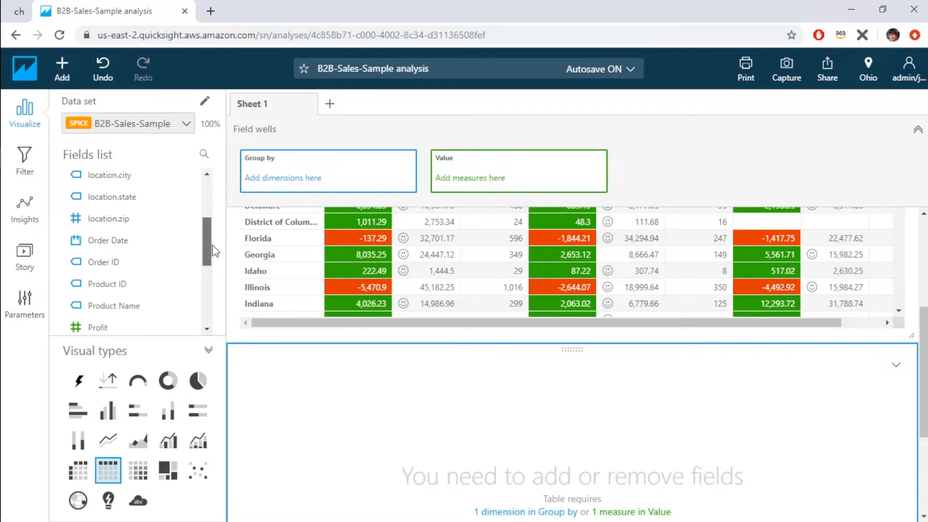
click(139, 264)
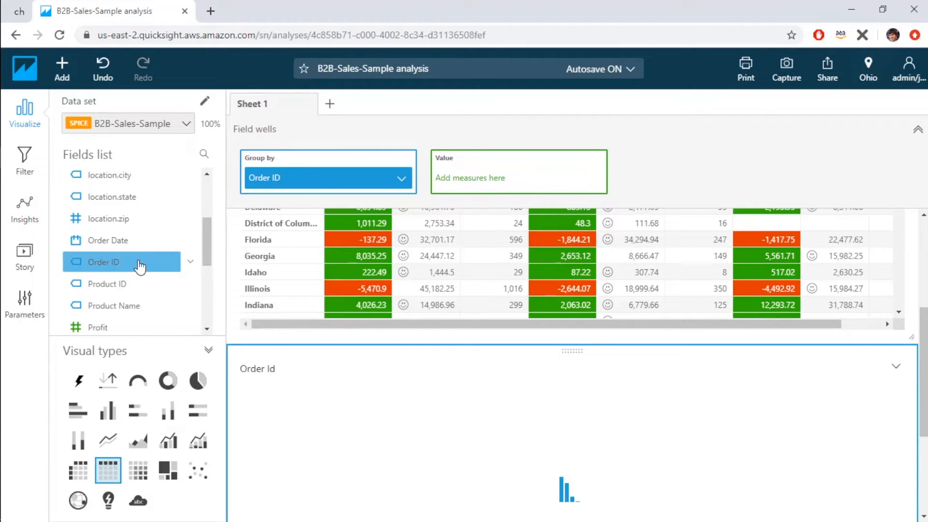
click(131, 242)
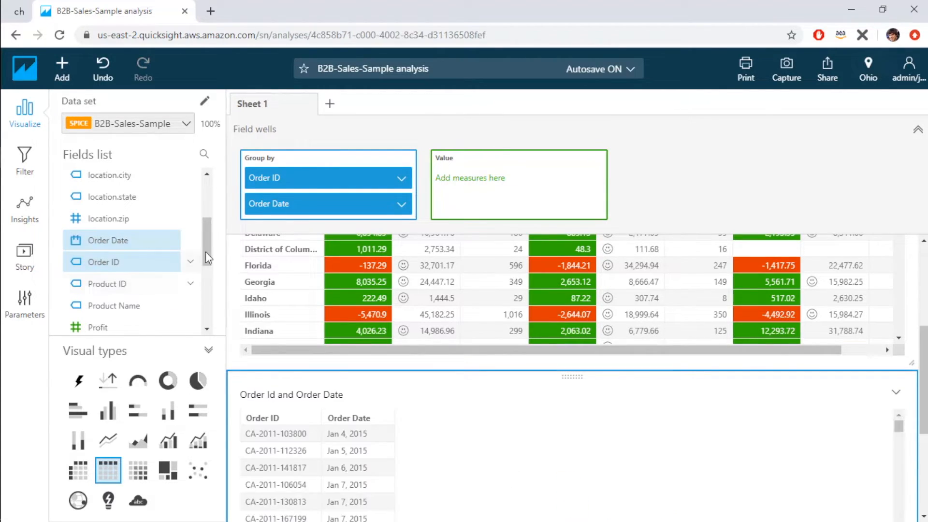
scroll(206, 279, down, 1)
scroll(207, 279, down, 1)
click(139, 256)
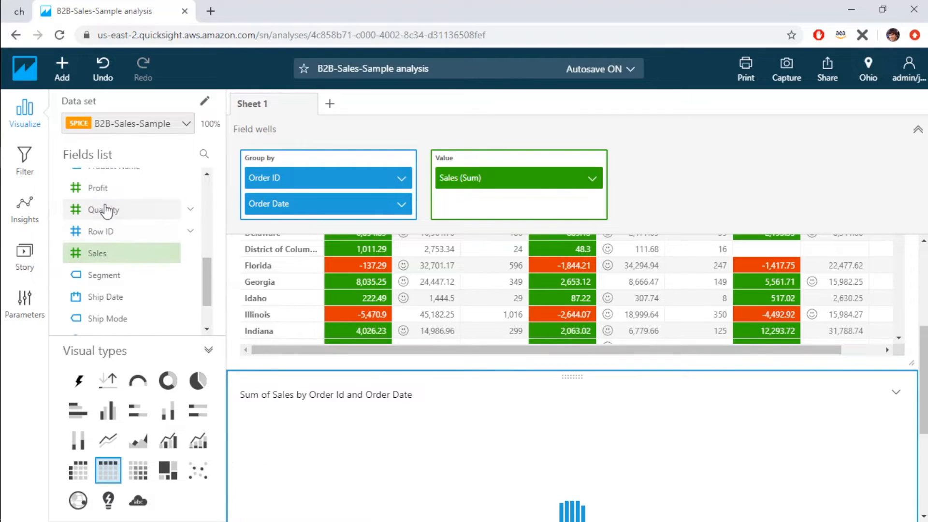
Add Customer Name to the table's grouping and Profit and Quantity to its values
scroll(145, 252, up, 5)
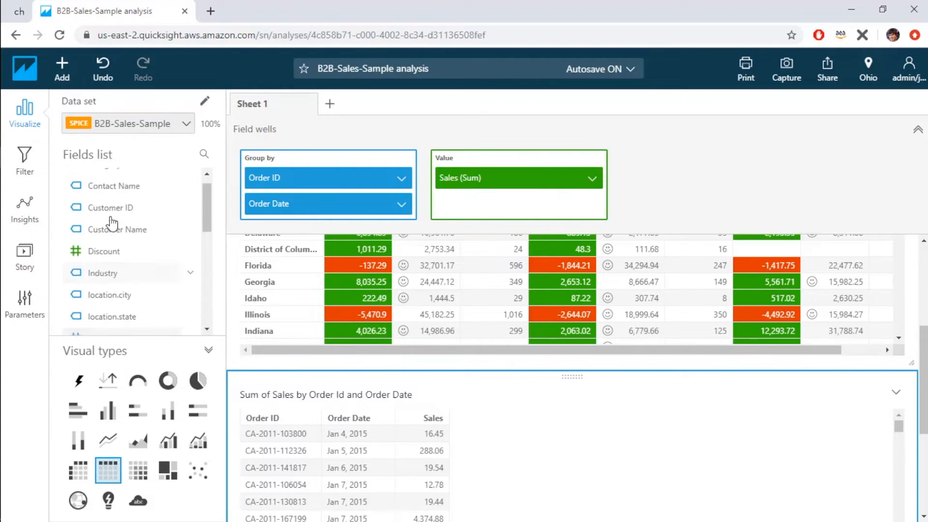
click(144, 247)
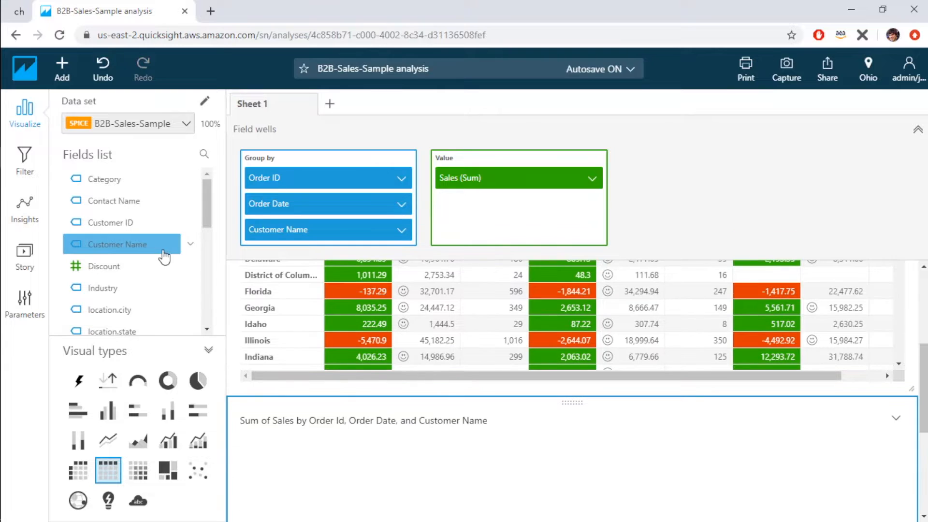
scroll(183, 265, down, 5)
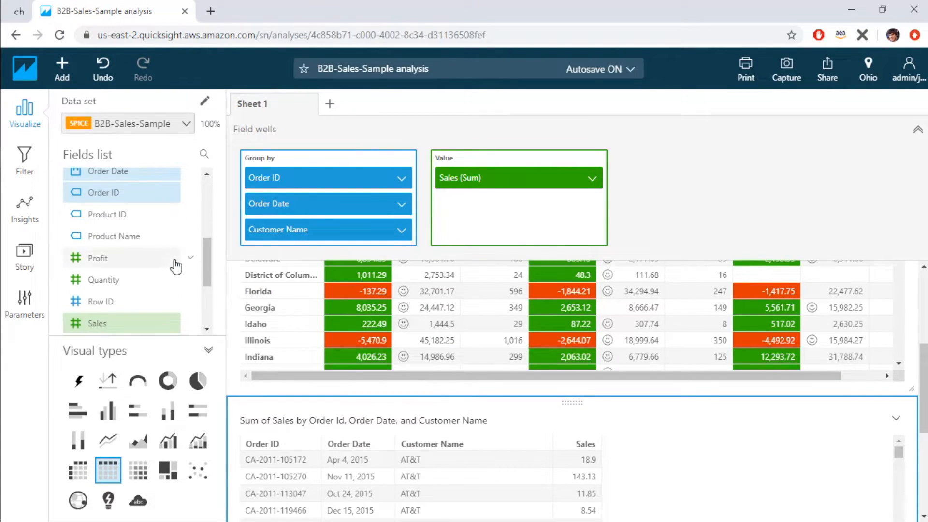
click(179, 261)
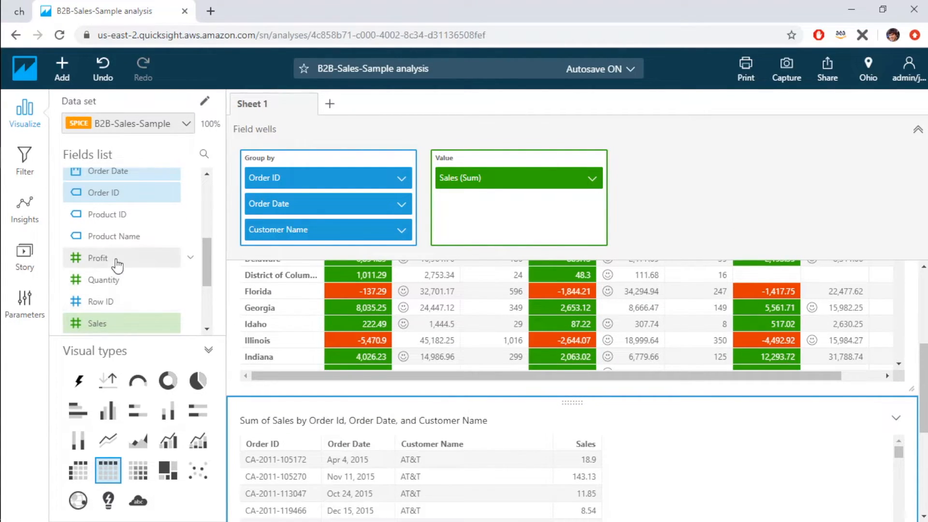
click(118, 282)
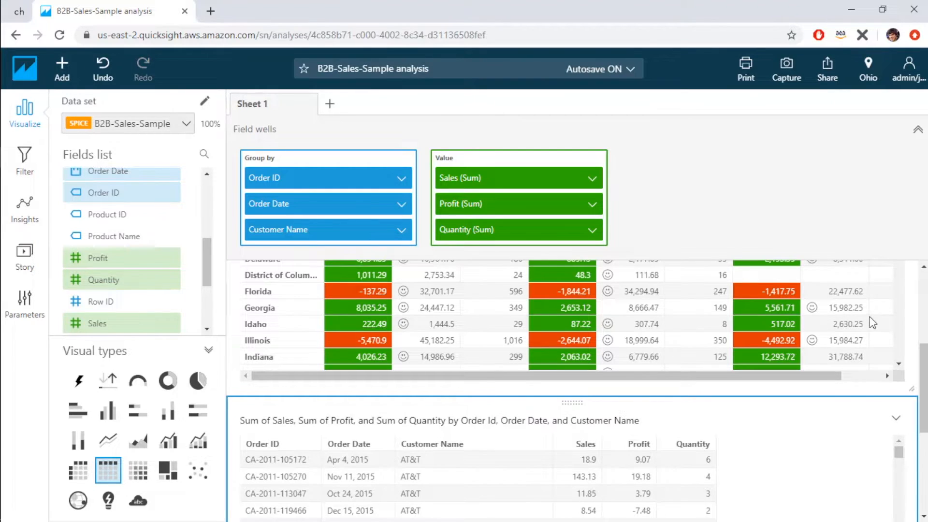
Open conditional formatting for the order table and choose the entire row as the formatting target
scroll(872, 323, down, 5)
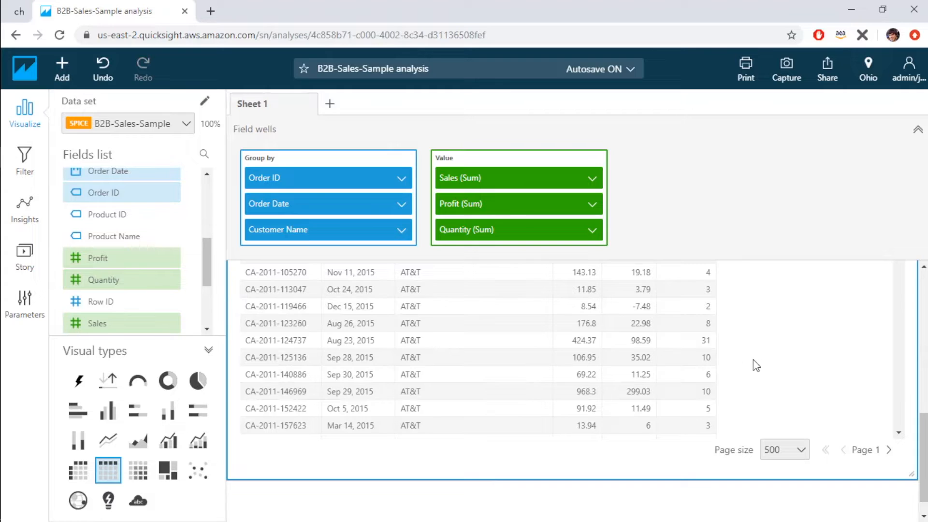
drag(925, 456, 924, 417)
click(896, 324)
click(815, 378)
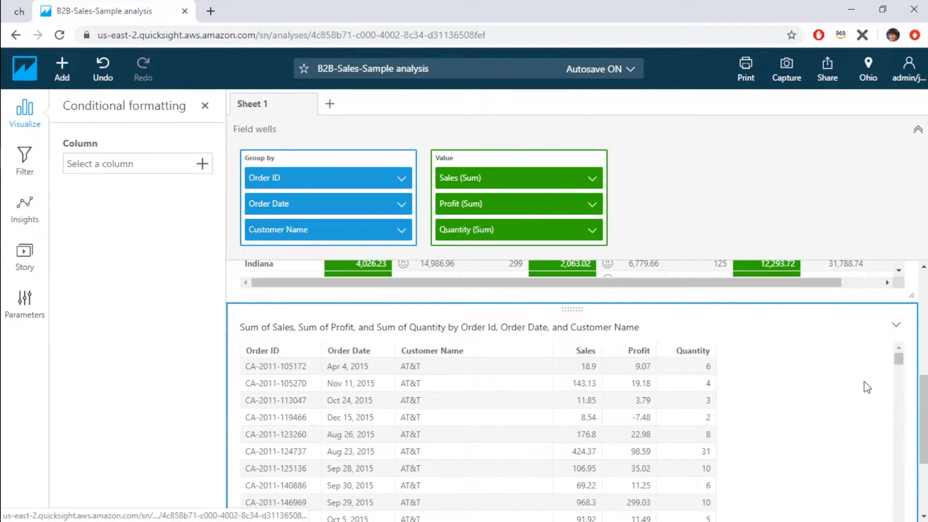
click(203, 164)
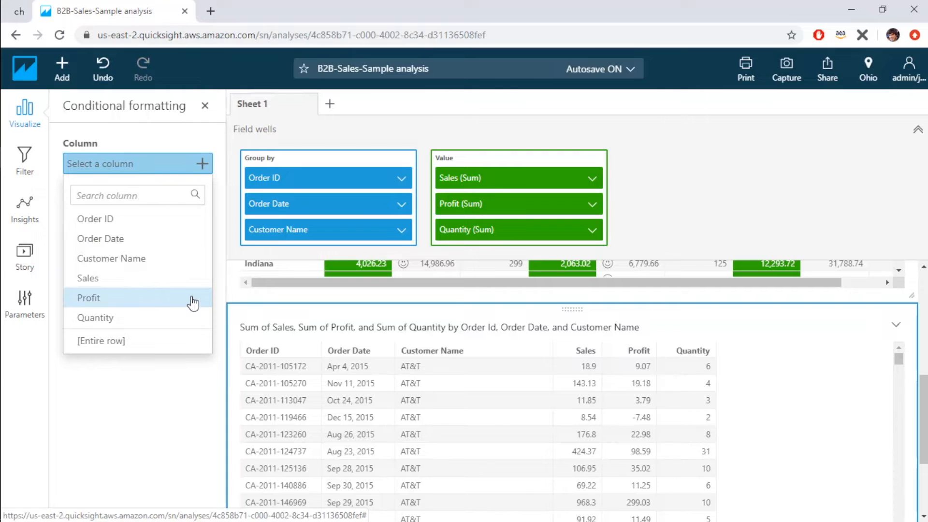
click(163, 342)
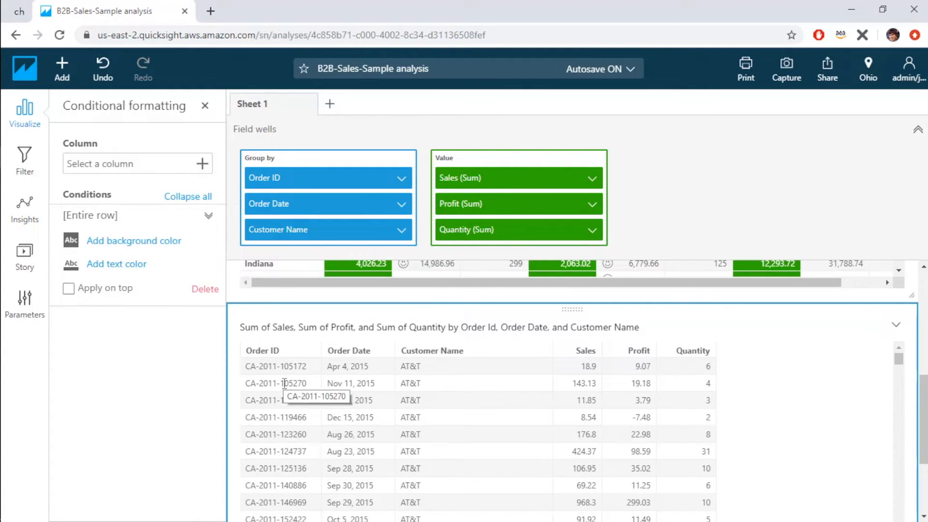
Add a background color rule for the entire row and base it on the Order Date field
click(125, 242)
click(95, 200)
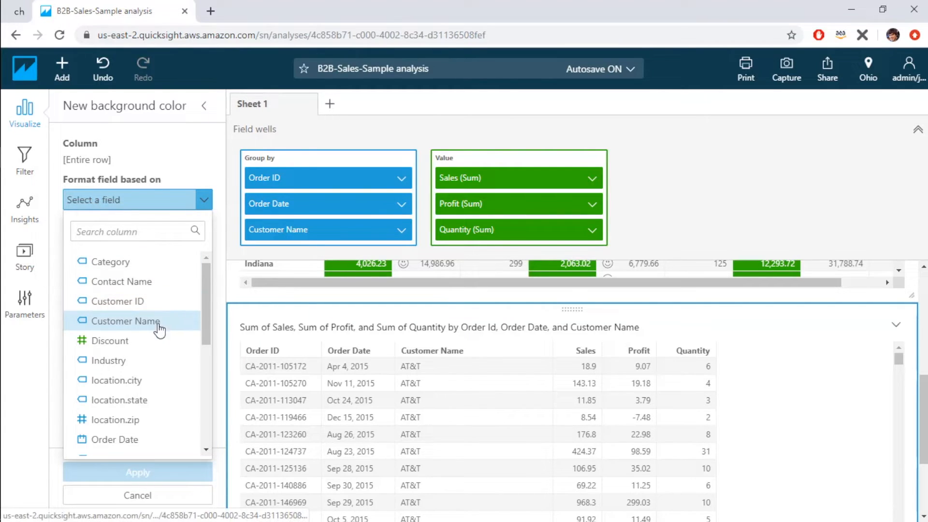
scroll(150, 356, down, 3)
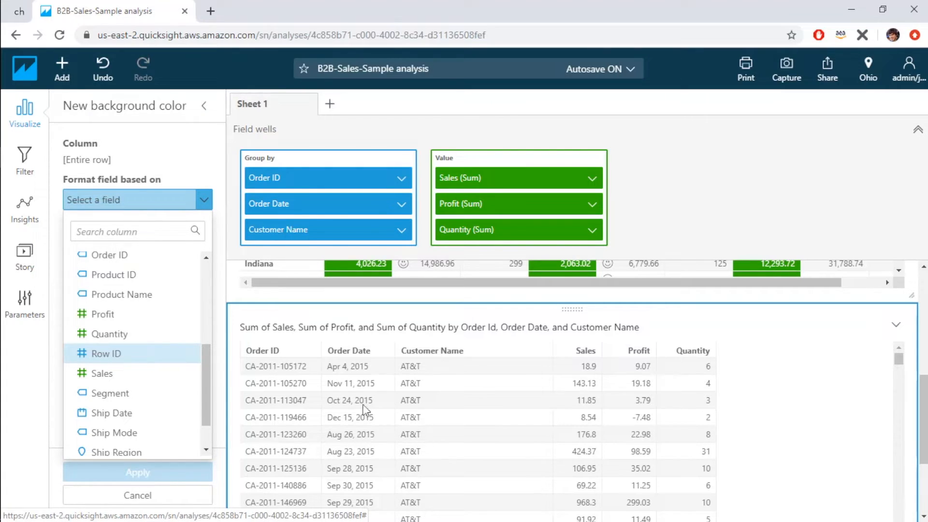
drag(202, 396, 179, 356)
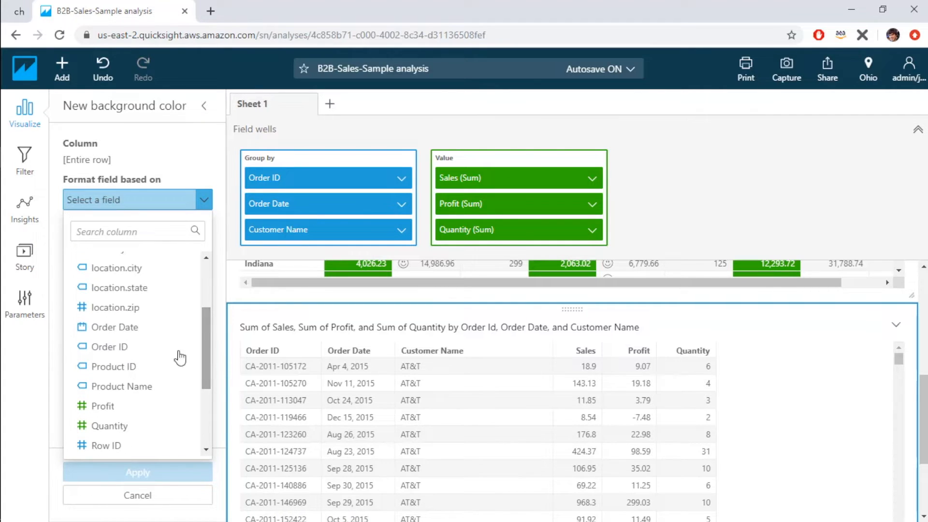
click(131, 334)
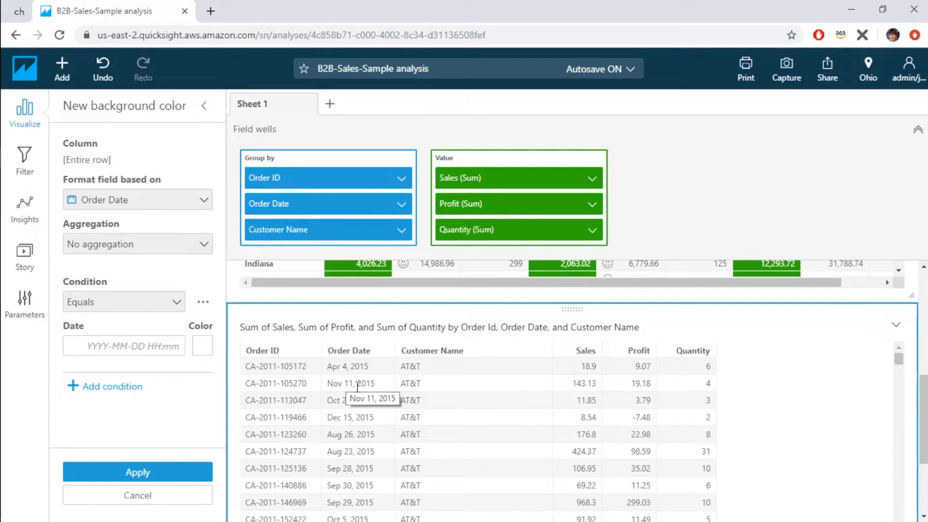
click(136, 350)
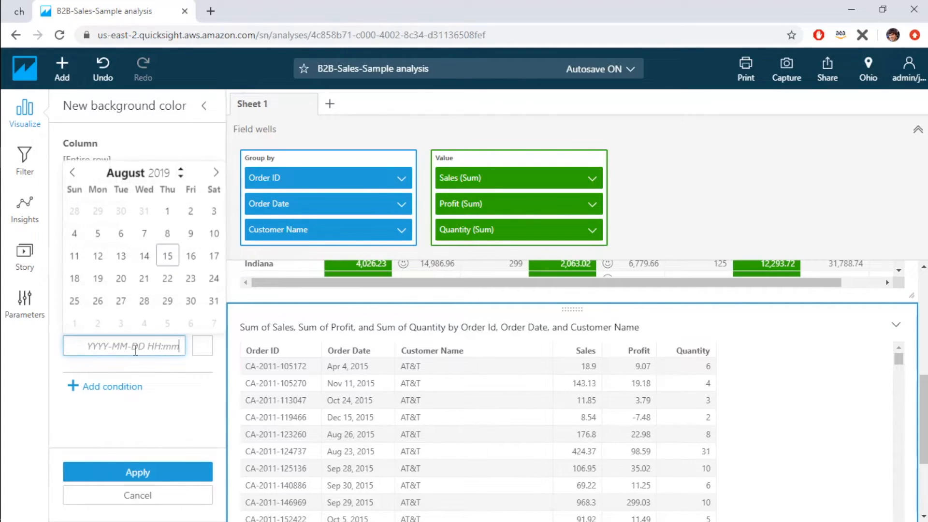
click(181, 177)
click(181, 177)
click(181, 177)
click(181, 177)
click(216, 173)
click(216, 173)
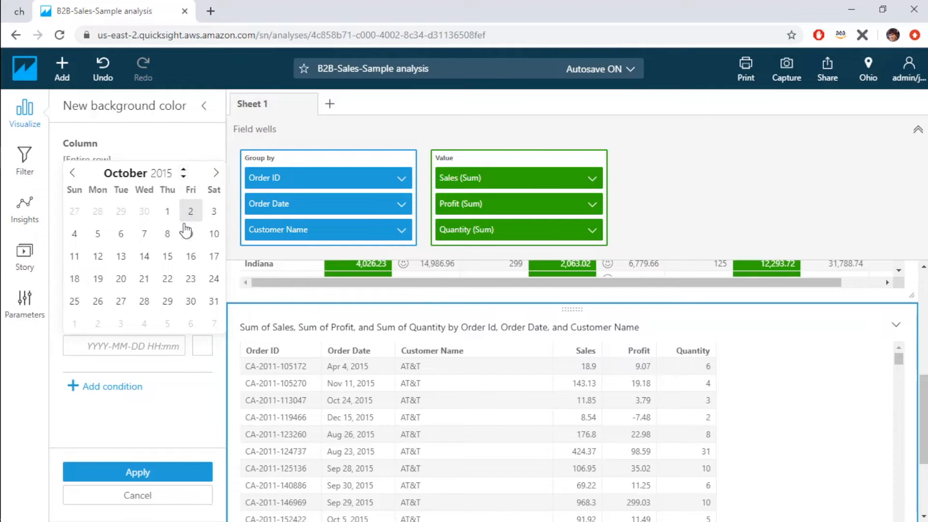
click(216, 173)
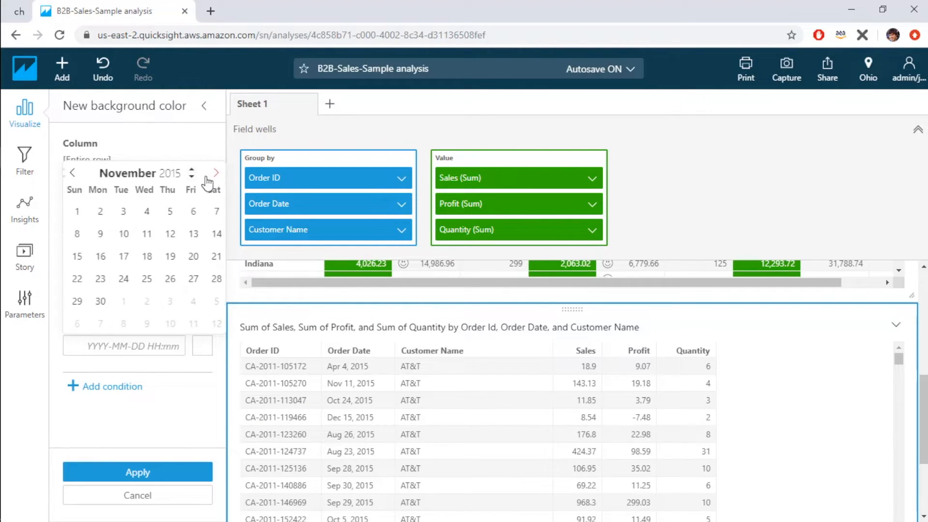
click(146, 240)
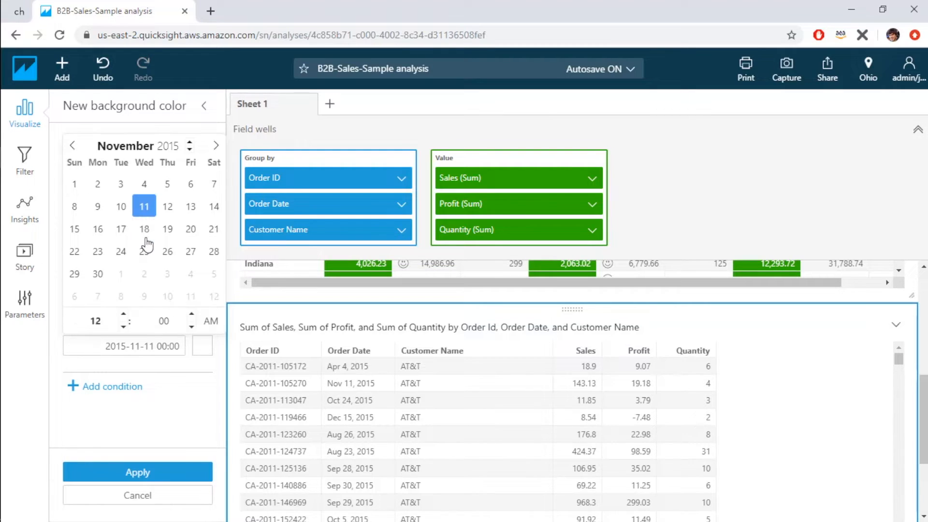
click(188, 422)
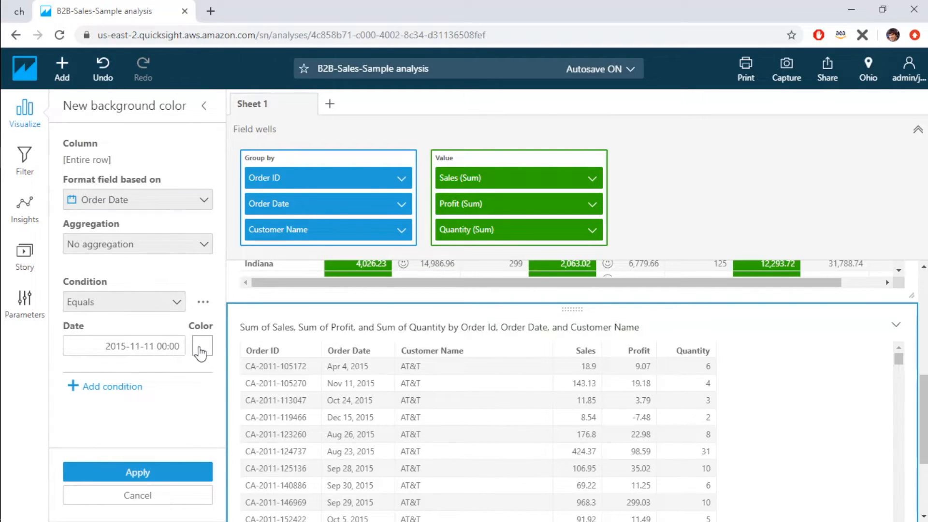
Apply a muted teal background color to the Order Date rule and return to the conditional formatting overview
click(202, 346)
click(221, 283)
click(185, 475)
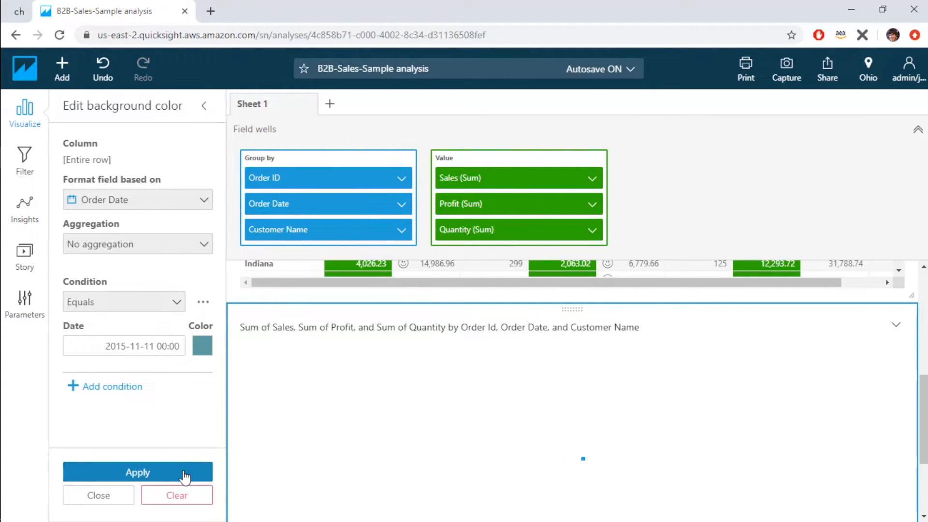
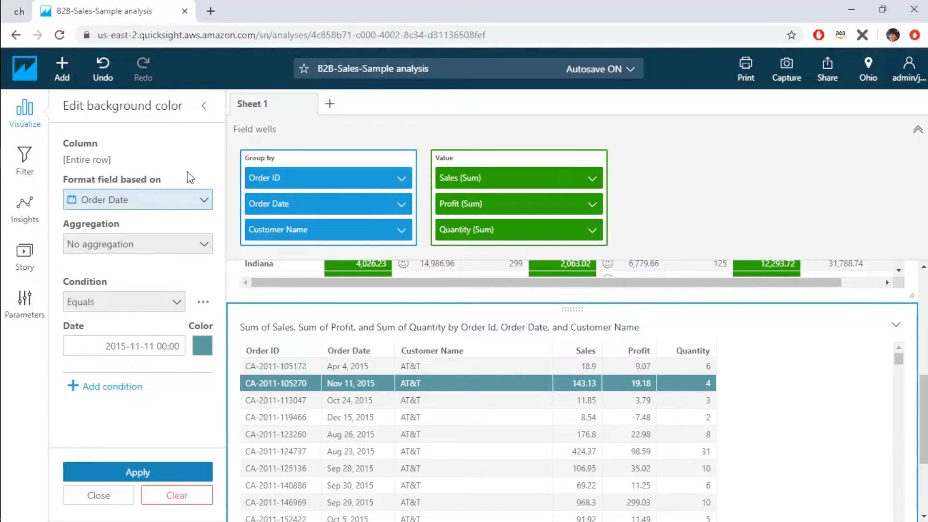
click(121, 498)
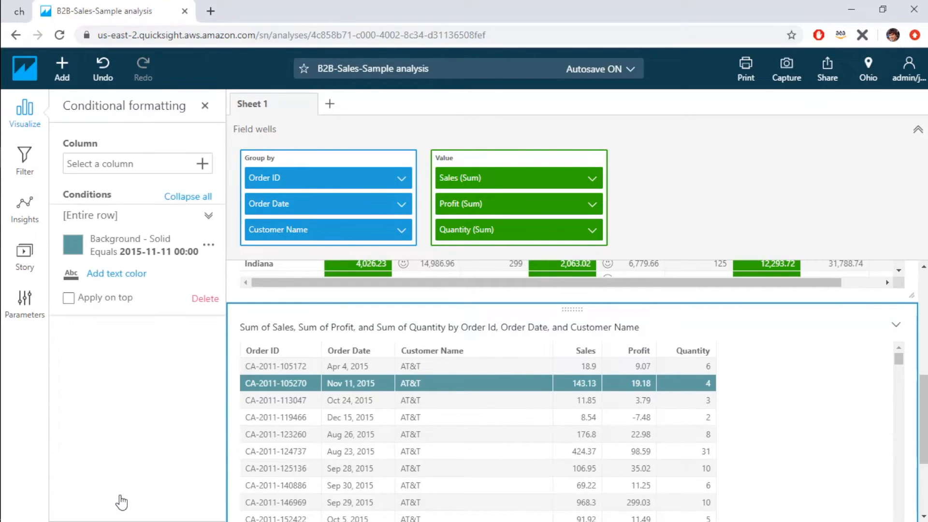
Add a background color rule for the Quantity column with the condition greater than or equal to 10
click(127, 165)
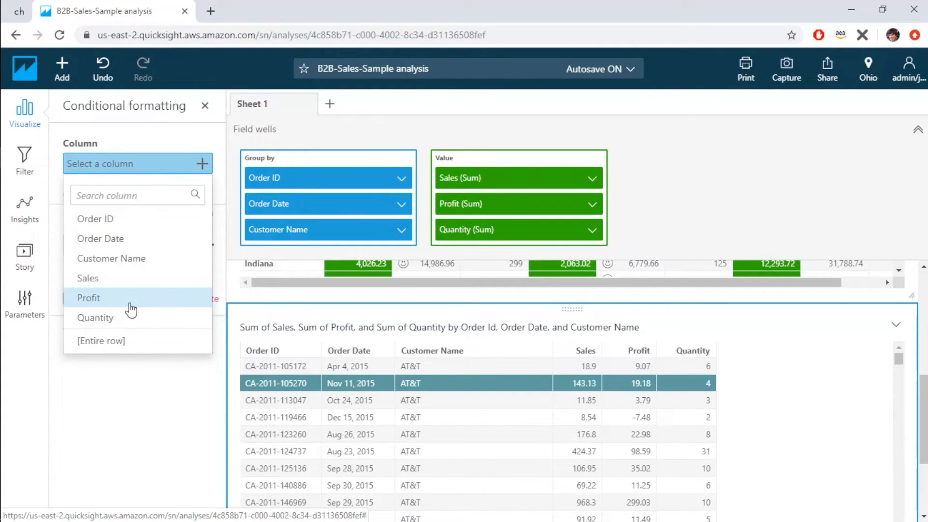
click(130, 319)
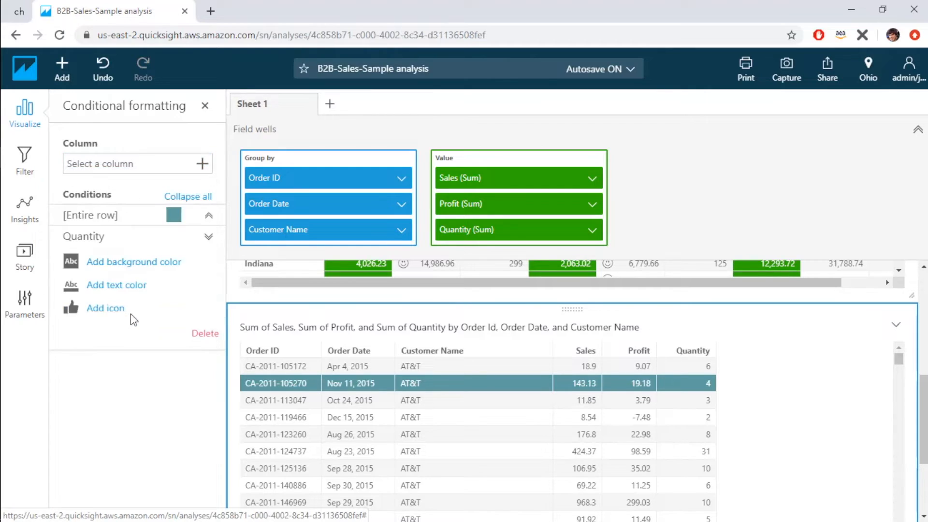
click(136, 262)
click(115, 346)
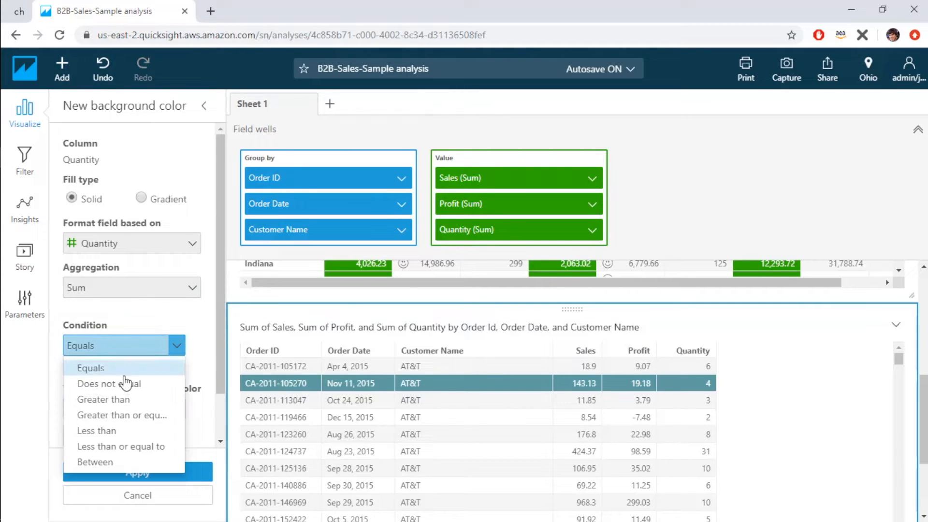
click(133, 414)
click(137, 408)
text(10)
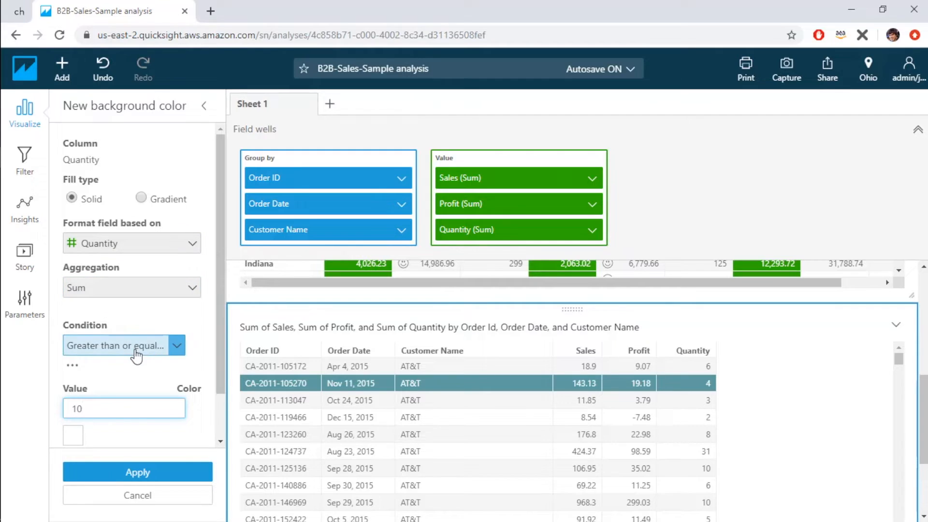
Choose dark green as the Quantity rule's background color and apply it
scroll(102, 376, down, 1)
click(75, 388)
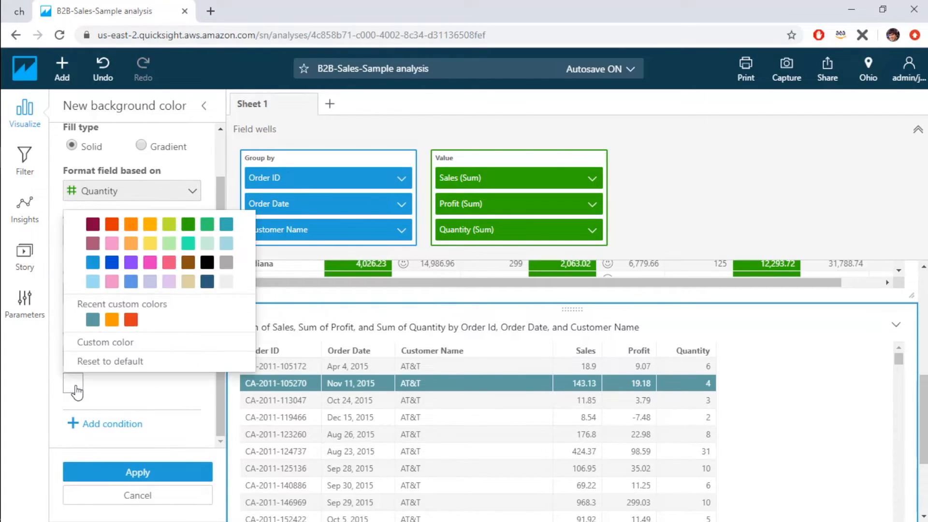
click(189, 226)
click(174, 473)
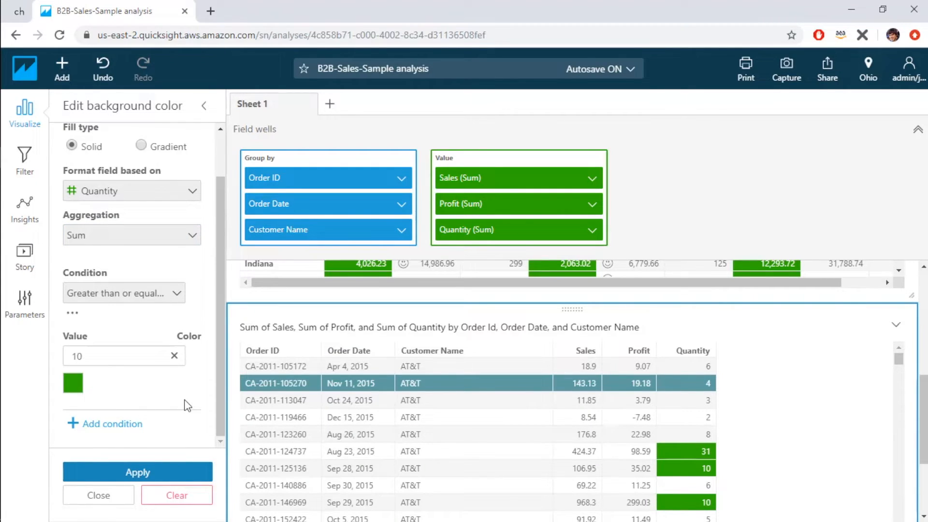
Check the ordering options of the Quantity condition and add a second condition to the rule
scroll(188, 404, up, 2)
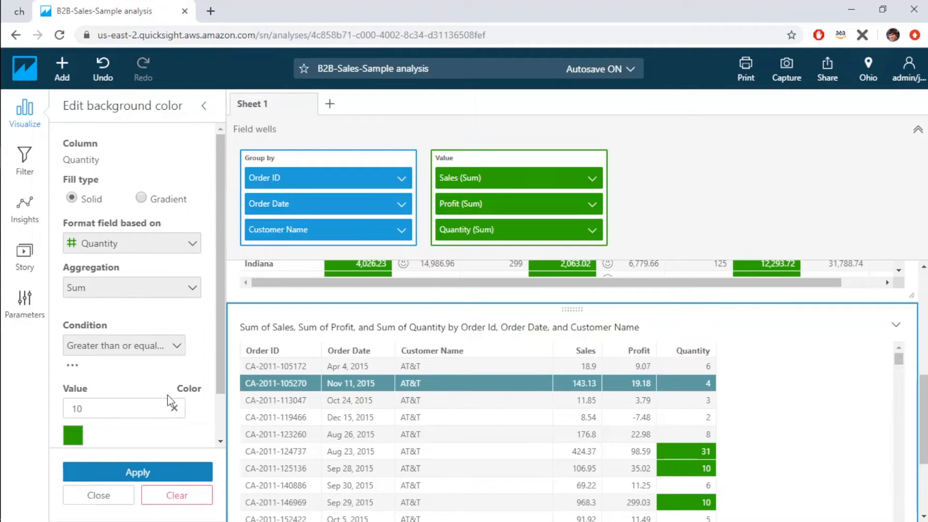
click(73, 366)
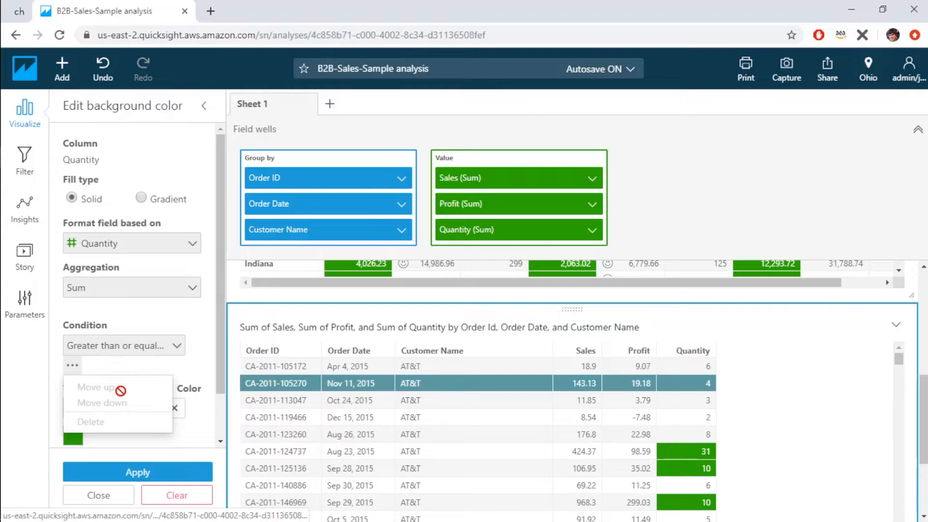
click(111, 374)
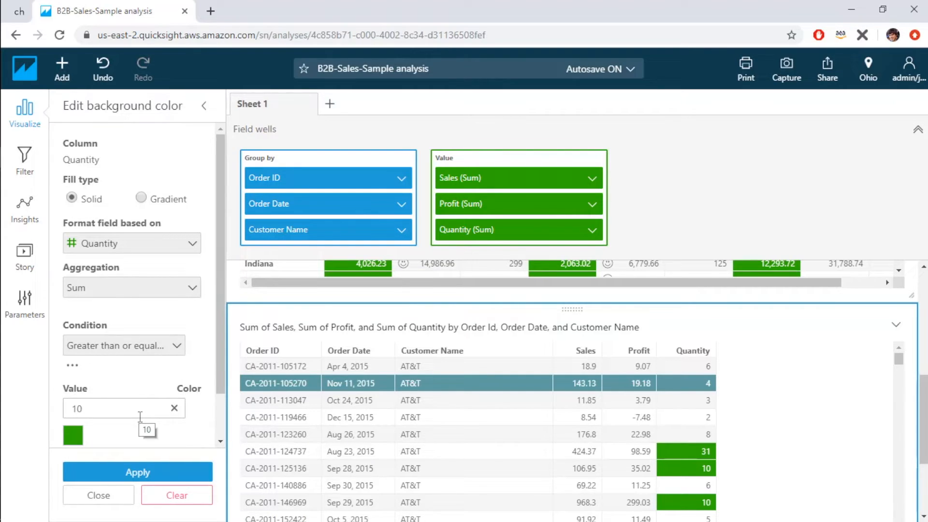
drag(224, 358, 217, 399)
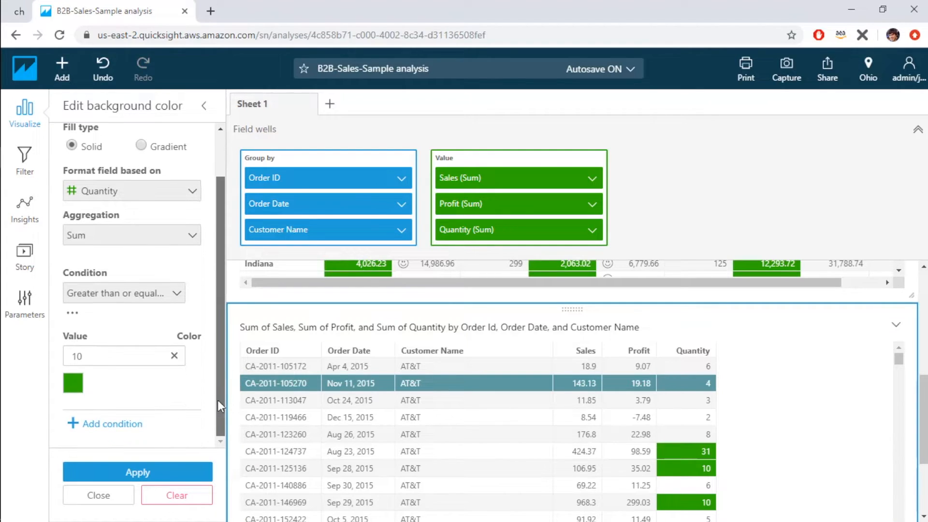
click(128, 438)
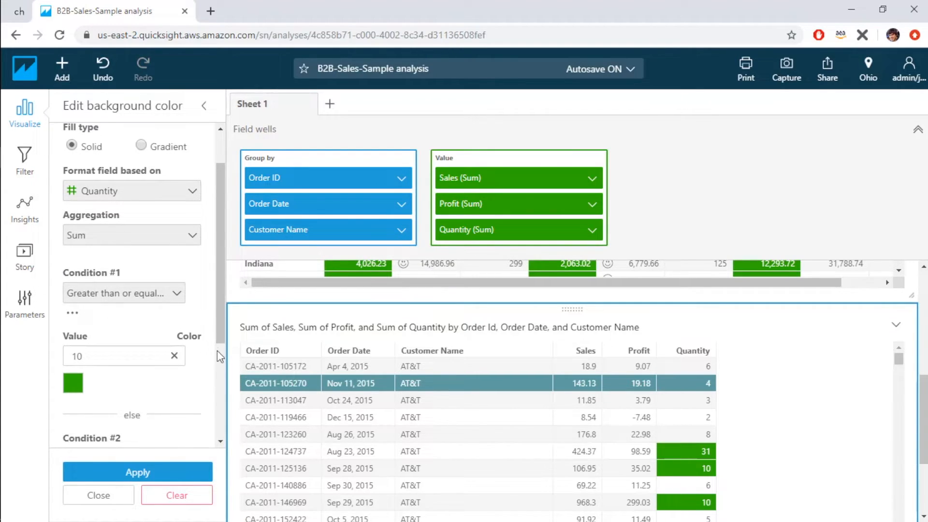
Move the second Quantity condition above the first and leave the background color settings without applying
scroll(222, 349, down, 1)
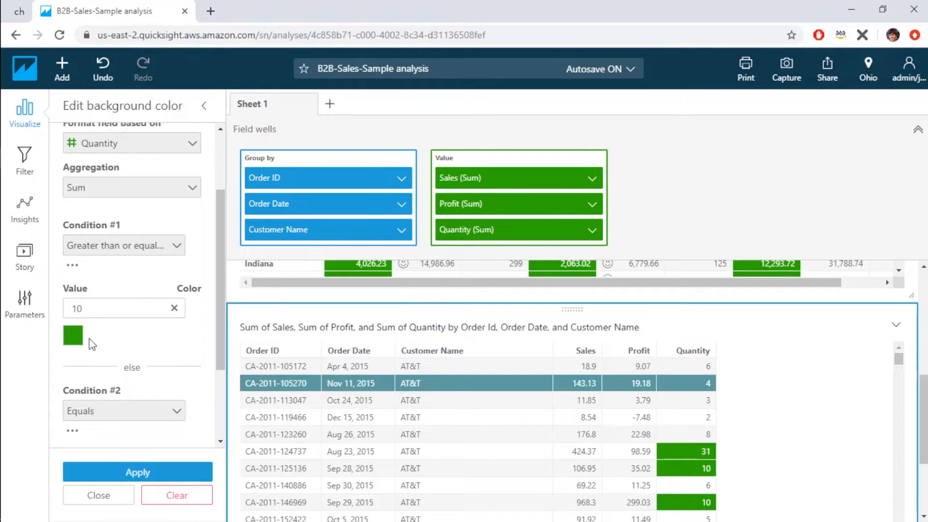
drag(221, 375, 223, 408)
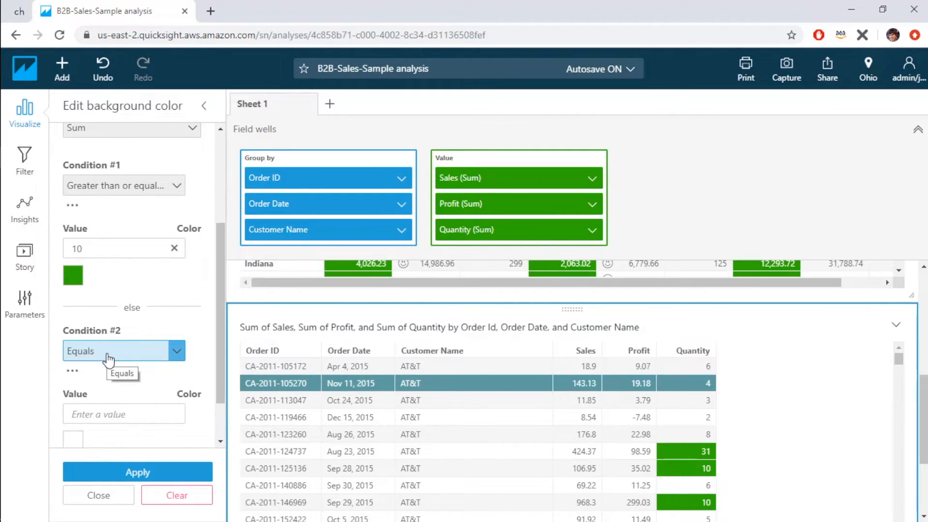
click(72, 370)
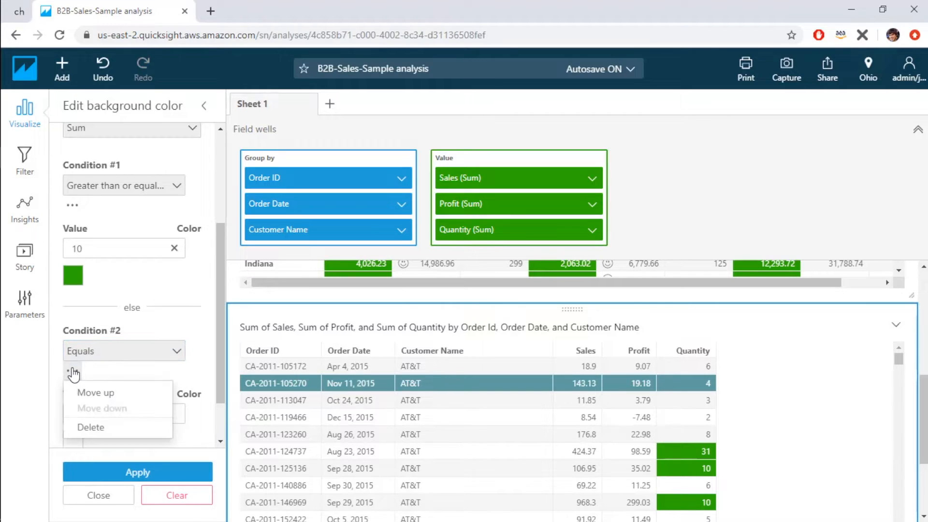
click(108, 394)
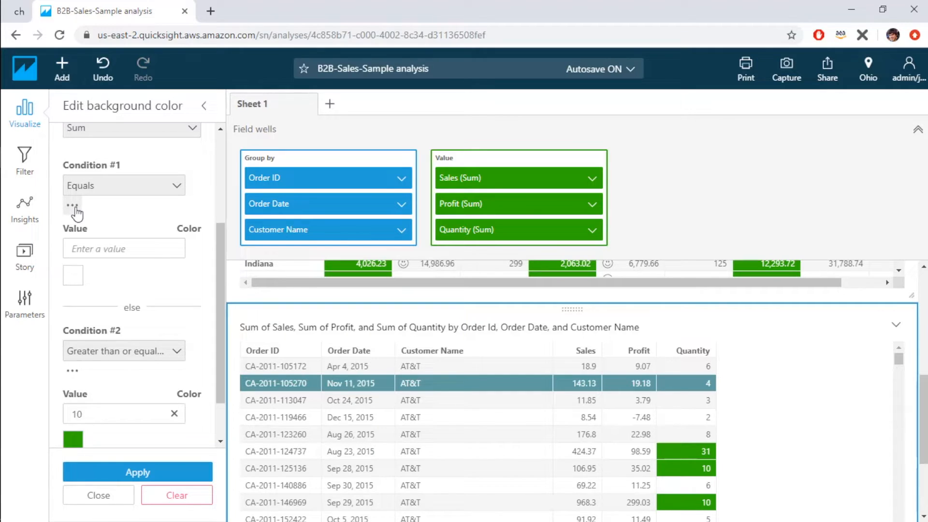
scroll(220, 277, up, 4)
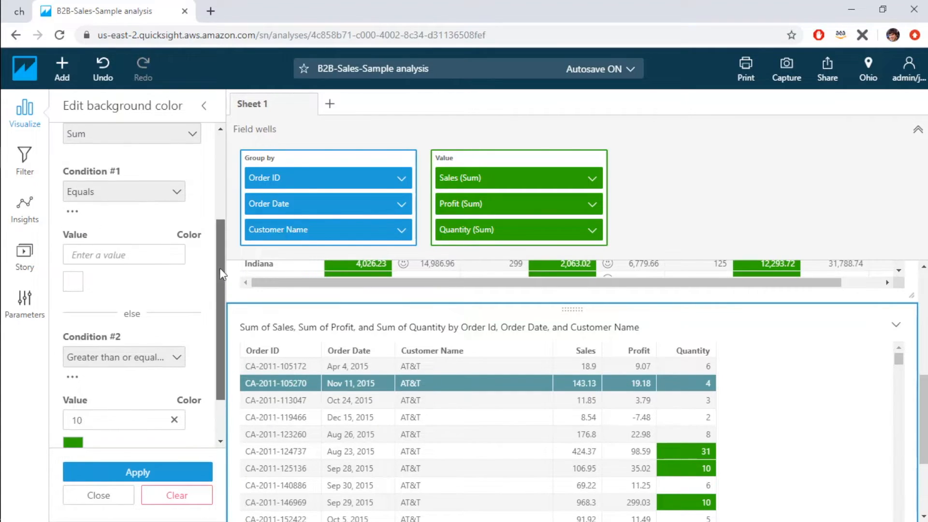
click(203, 106)
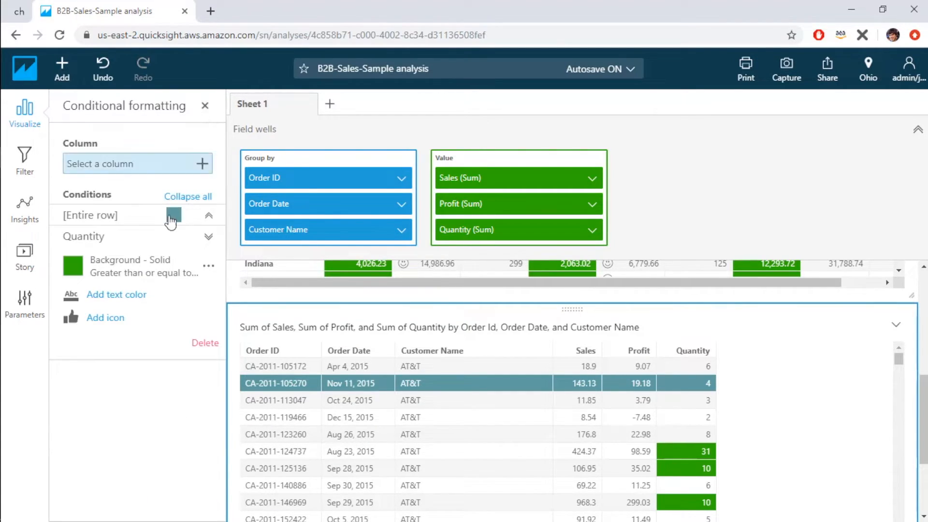
Expand the entire-row conditions, try the Apply on top option, and collapse the Quantity conditions
click(143, 219)
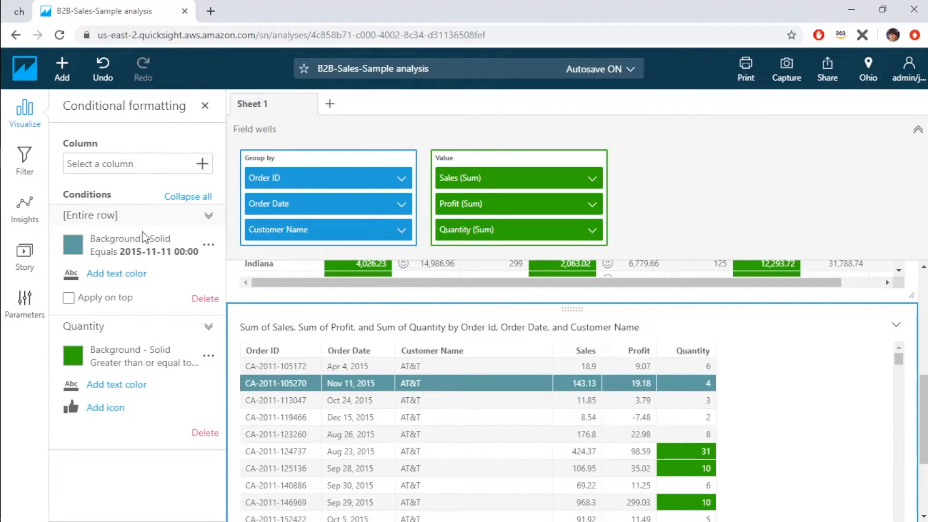
click(73, 299)
click(78, 299)
click(208, 356)
click(173, 334)
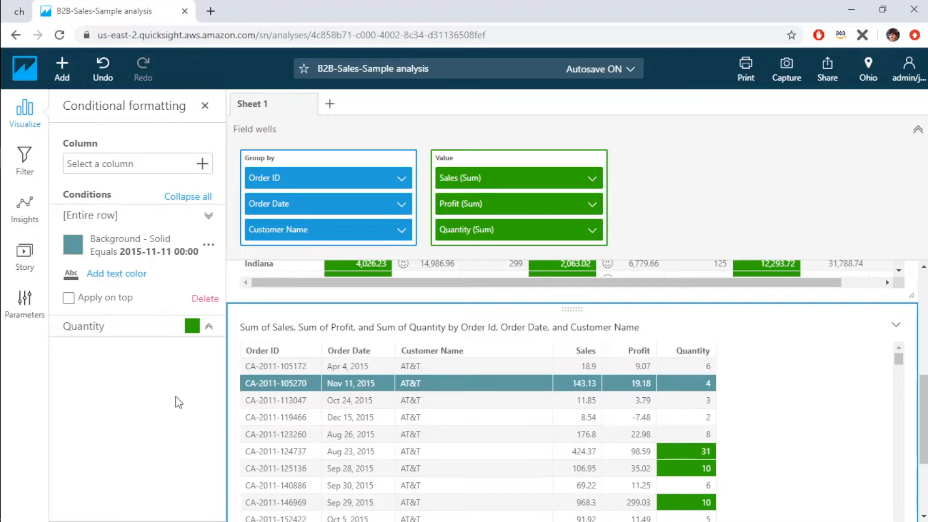
Close the order table's conditional formatting settings and return to the fields list
scroll(922, 476, up, 1)
scroll(927, 461, up, 5)
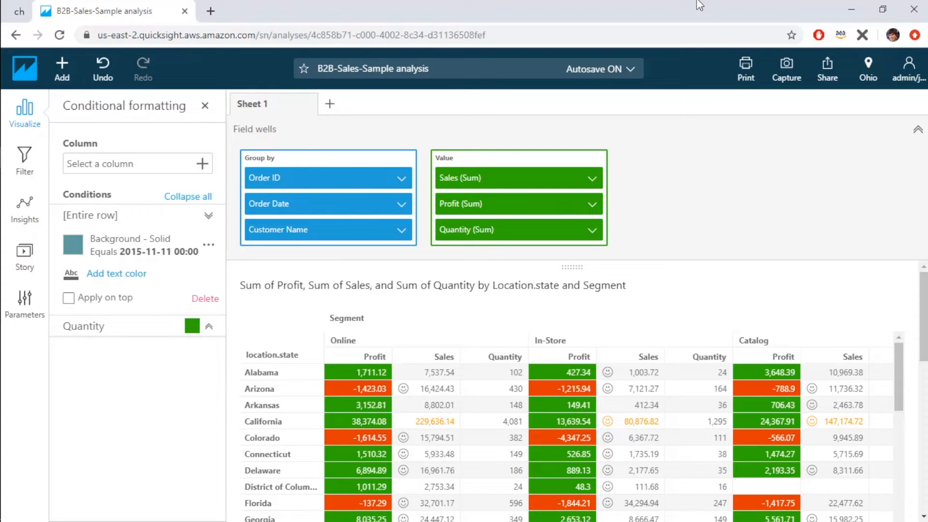
click(205, 106)
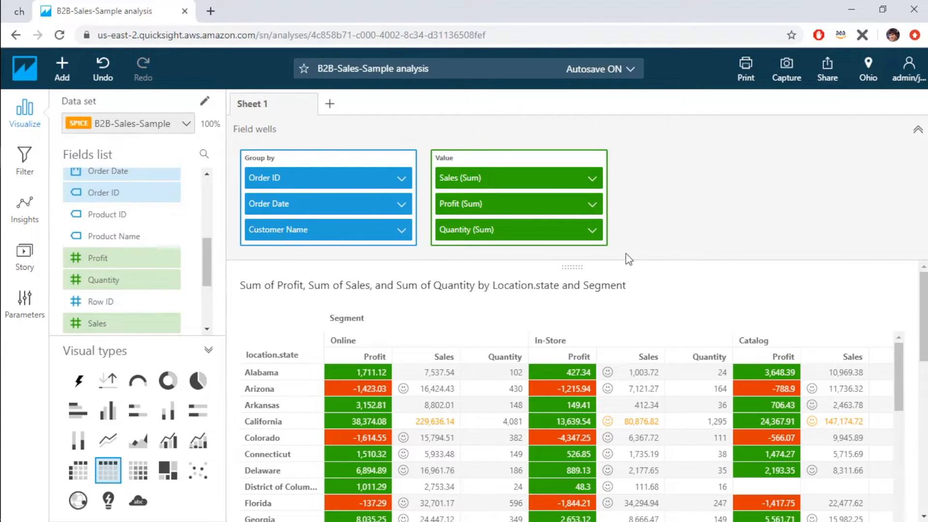
Switch to the PowerPoint deck, bold the "Conditional Formatting (preview)" bullet, and return to the QuickSight analysis
mouse_move(2, 236)
click(69, 240)
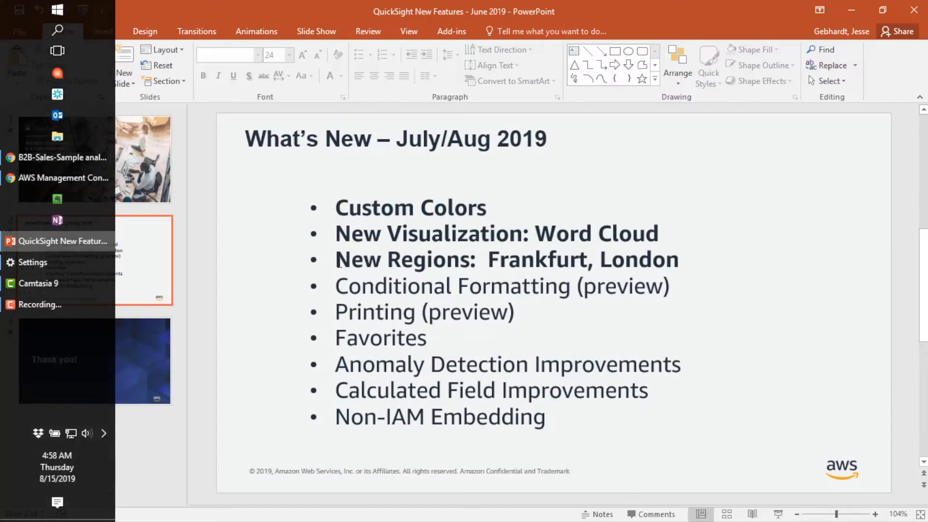
triple_click(488, 285)
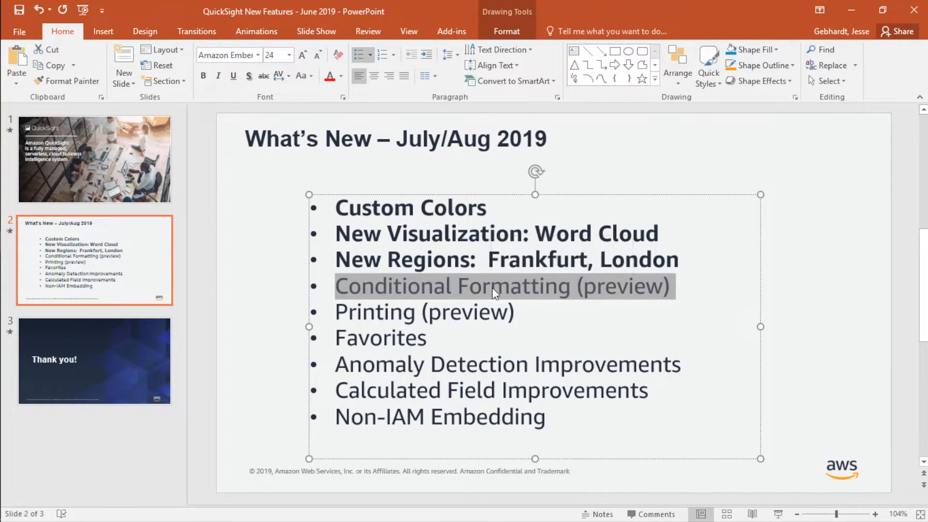
key(ctrl+b)
click(847, 312)
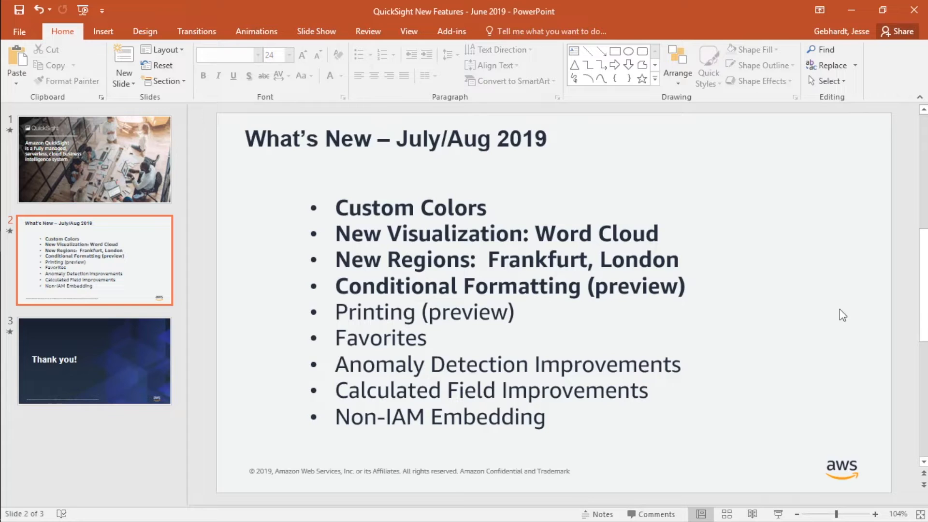
click(853, 10)
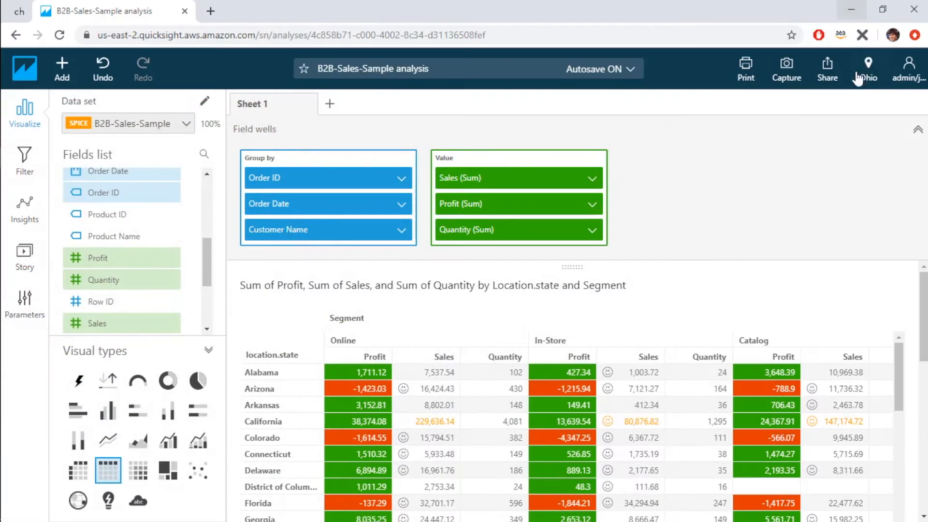
Prepare the analysis for printing: check the paper sizes, keep US letter, set the orientation to Portrait, and generate the preview
click(735, 77)
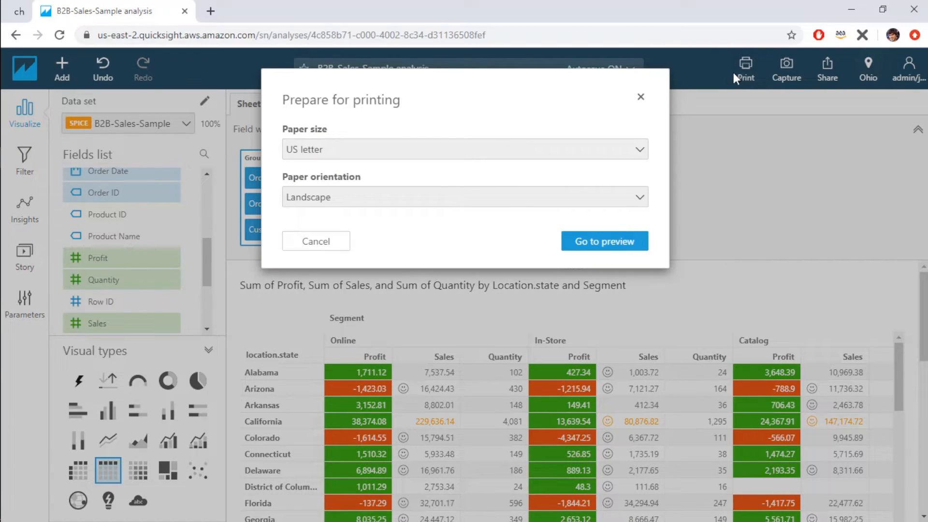
click(450, 150)
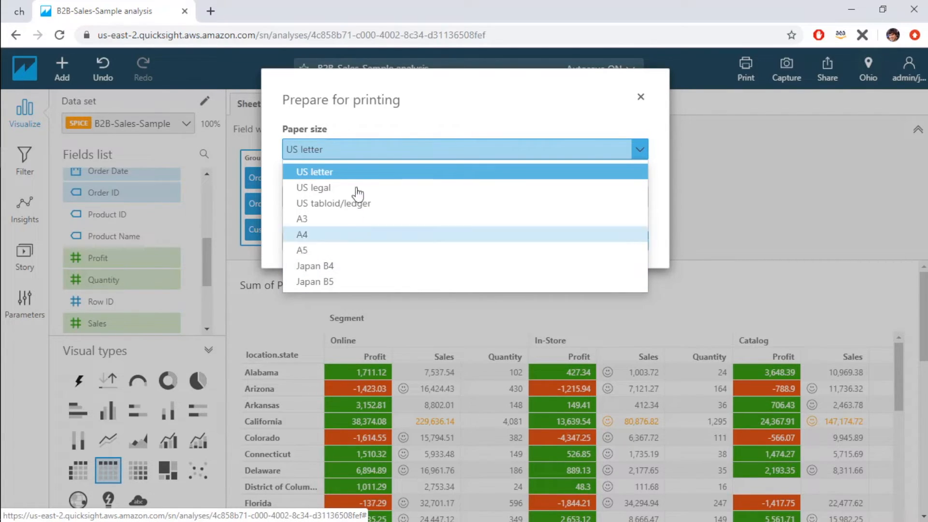
click(455, 97)
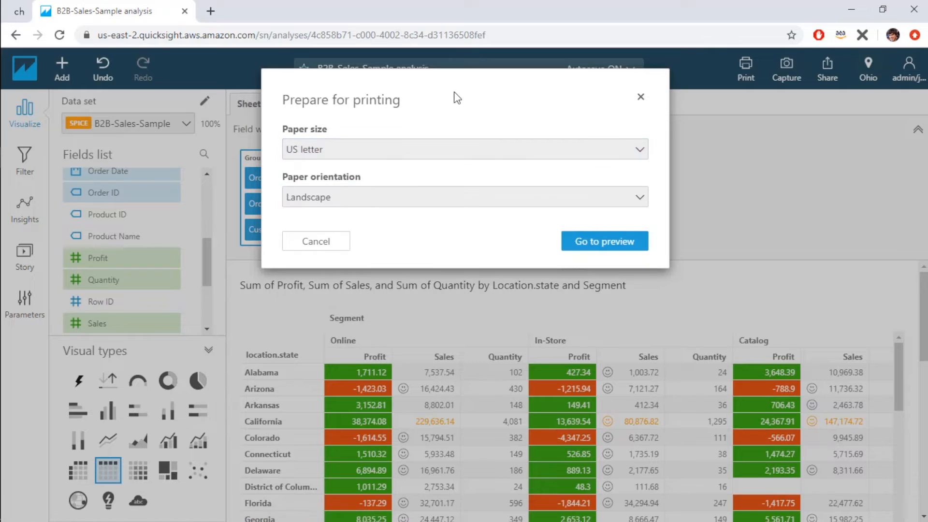
click(436, 200)
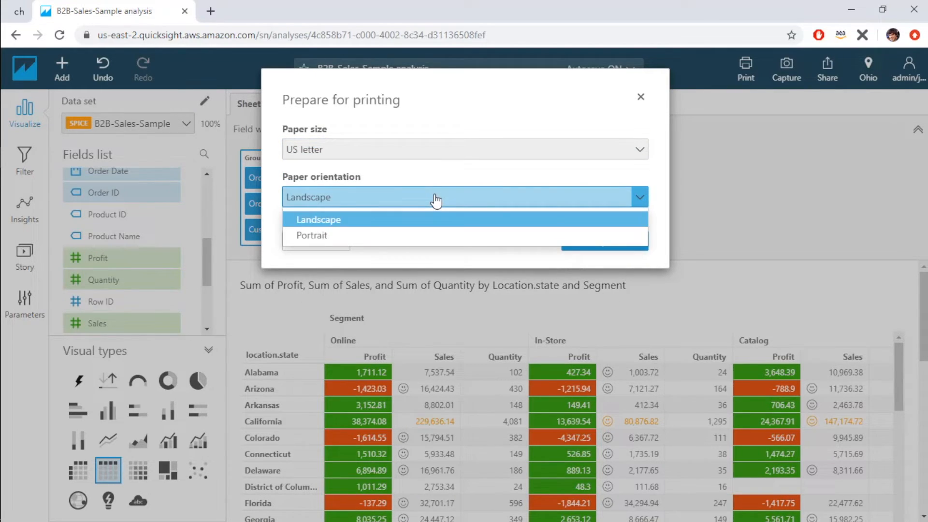
click(436, 237)
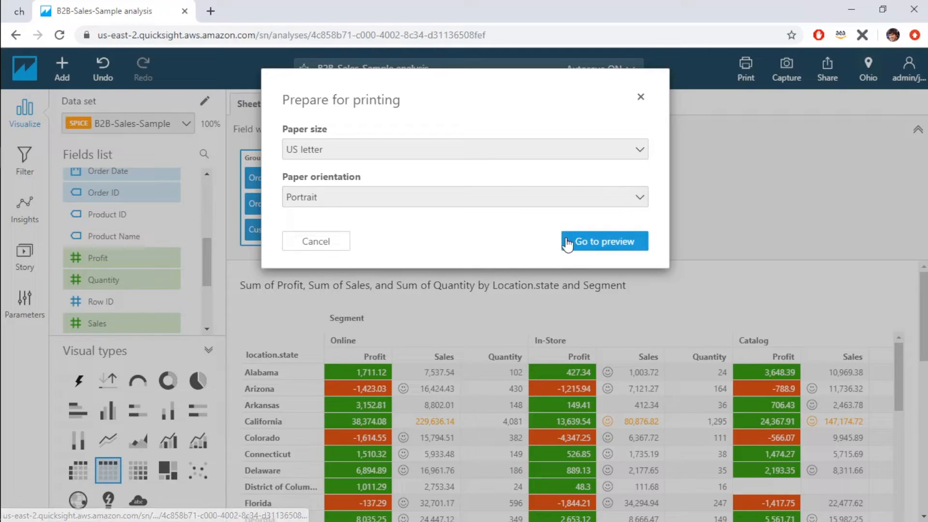
click(584, 245)
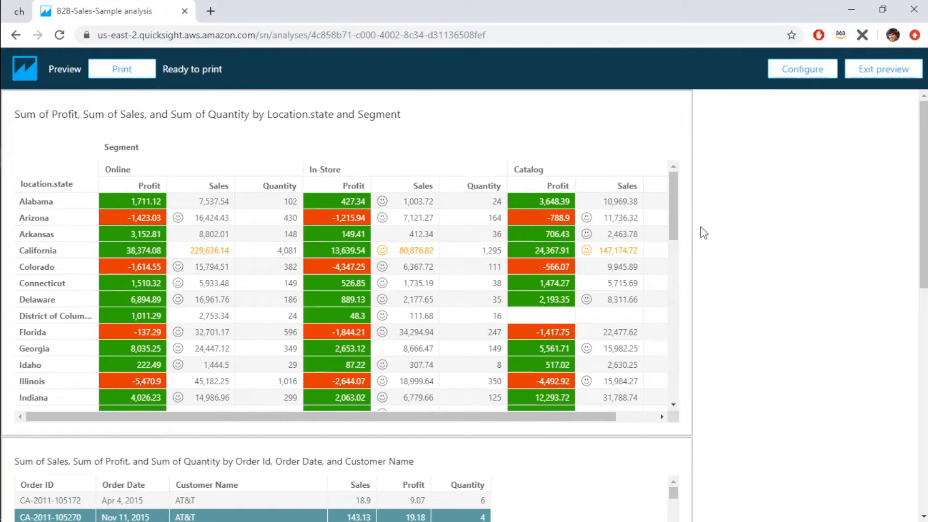
Review both tables in the portrait print preview, then open the browser's print dialog and cancel it
scroll(731, 231, down, 7)
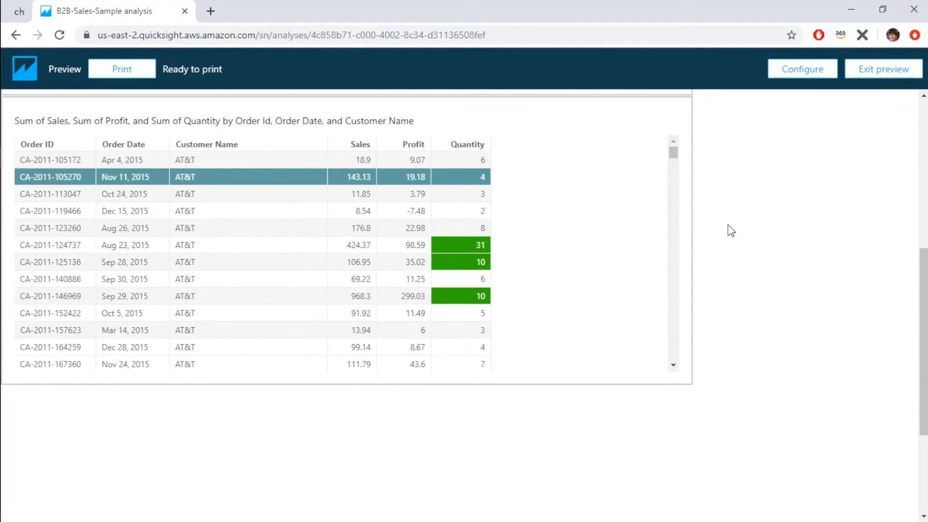
scroll(731, 231, up, 7)
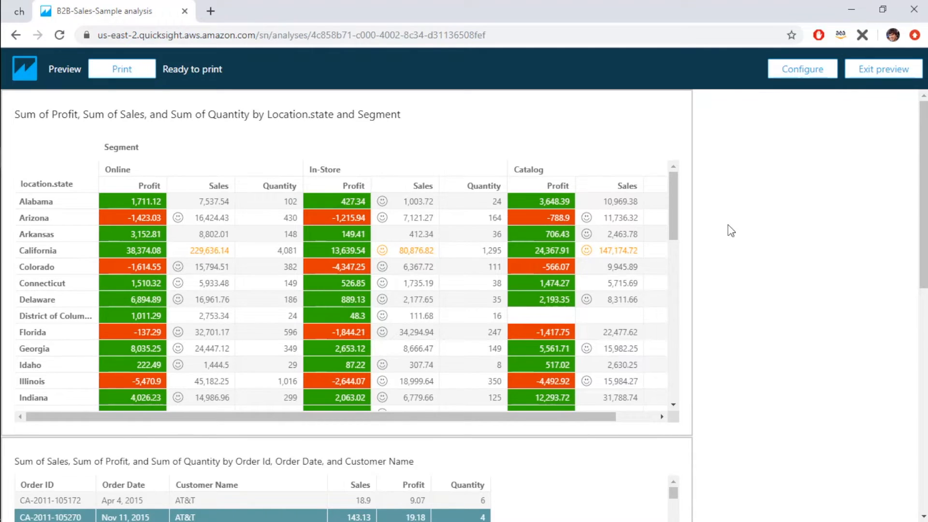
click(134, 73)
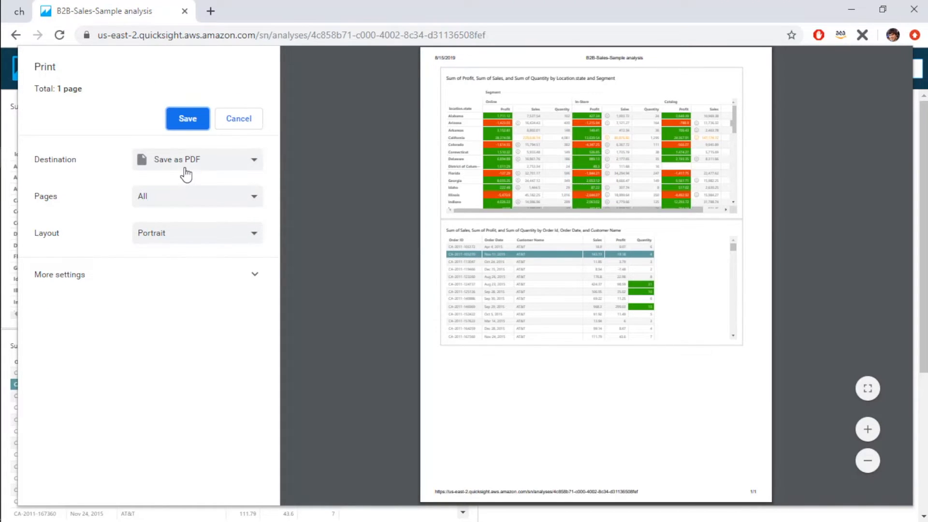
click(246, 119)
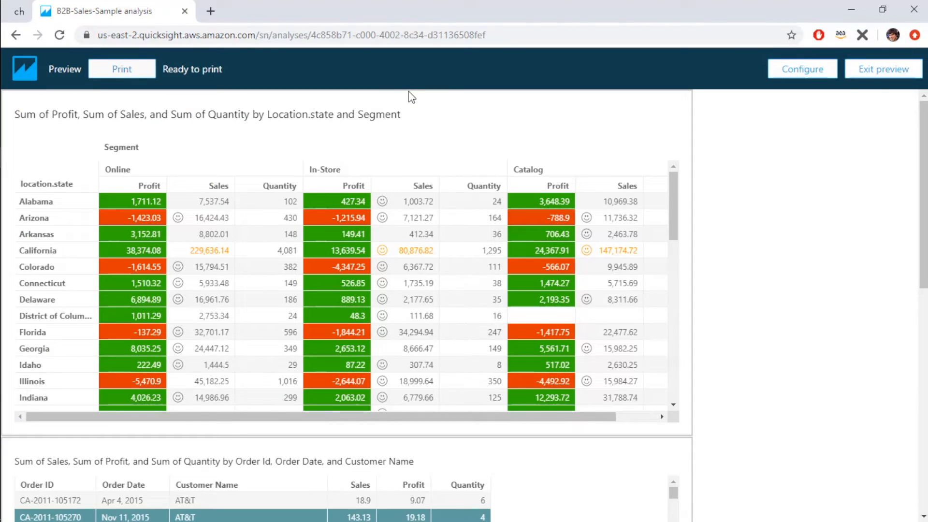
Reconfigure the print preview to Landscape orientation and examine where the page break falls between the two tables
click(788, 77)
click(372, 207)
click(371, 217)
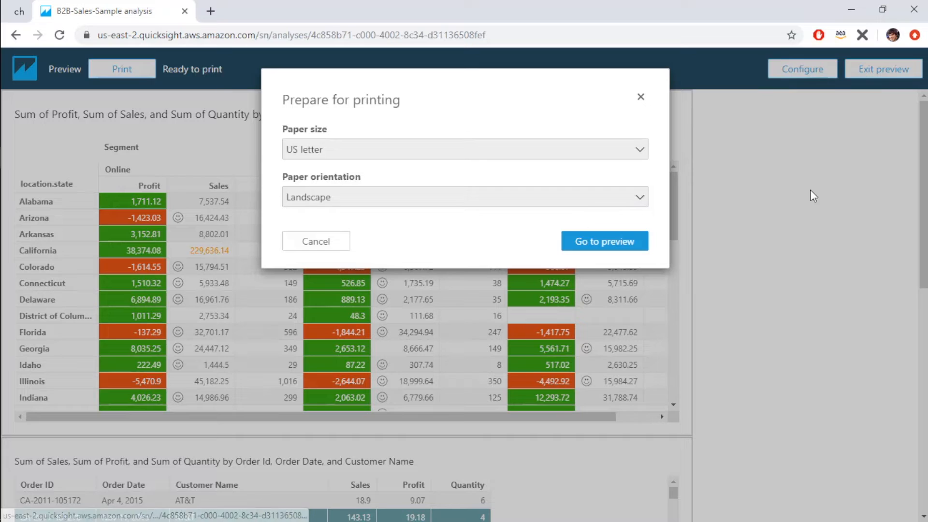
click(597, 248)
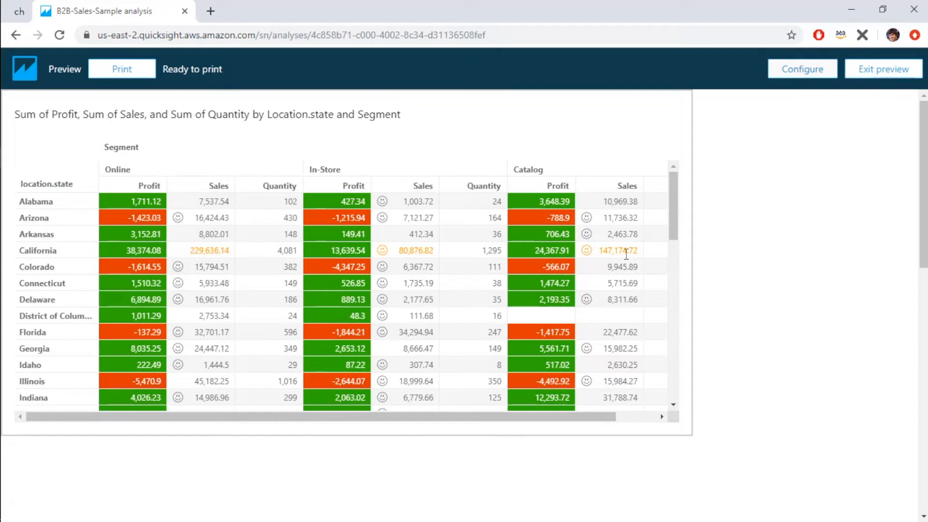
scroll(825, 285, down, 5)
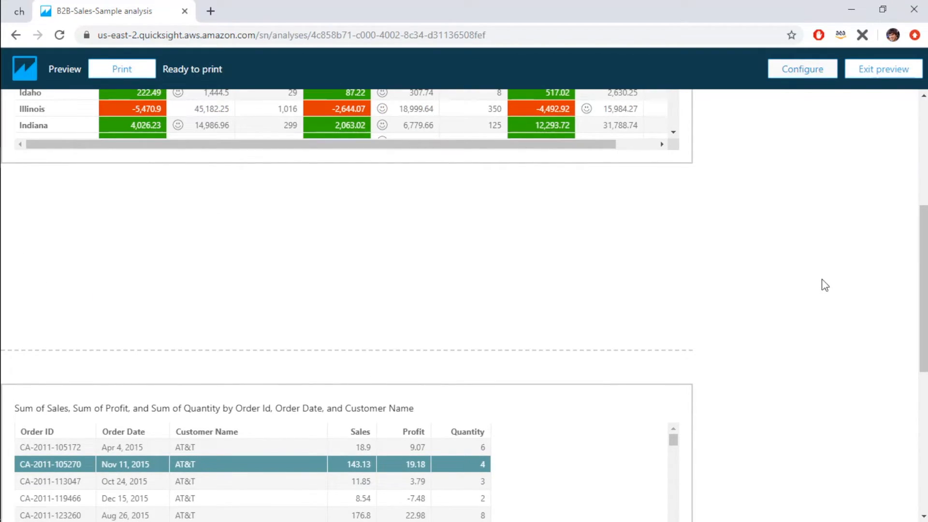
scroll(736, 285, down, 3)
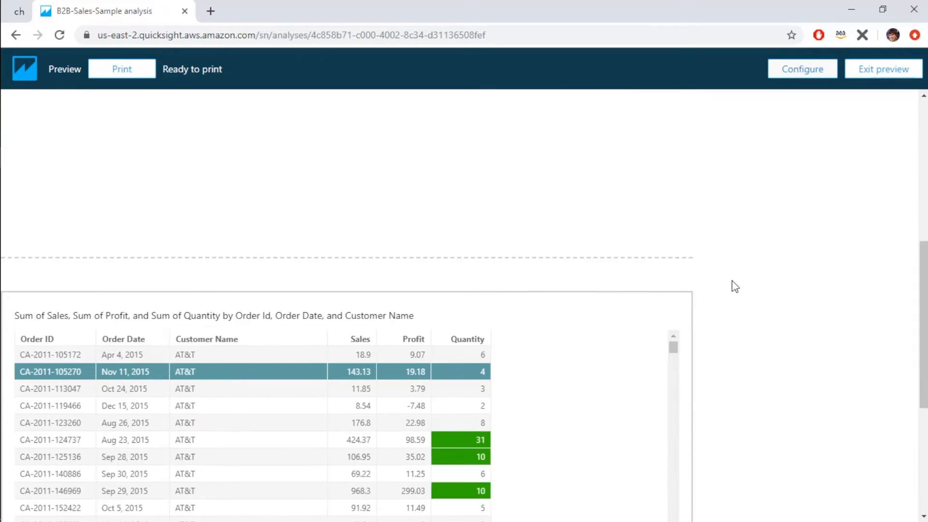
scroll(735, 287, up, 3)
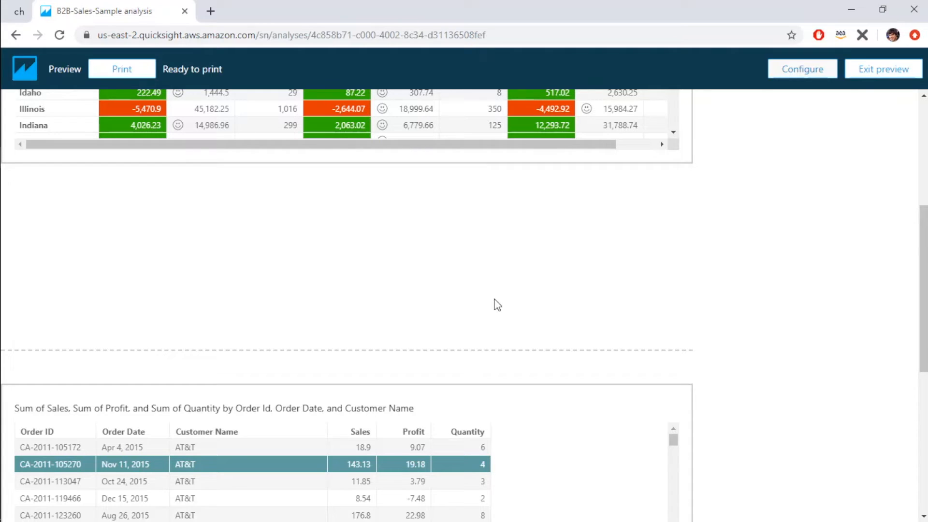
scroll(820, 262, down, 1)
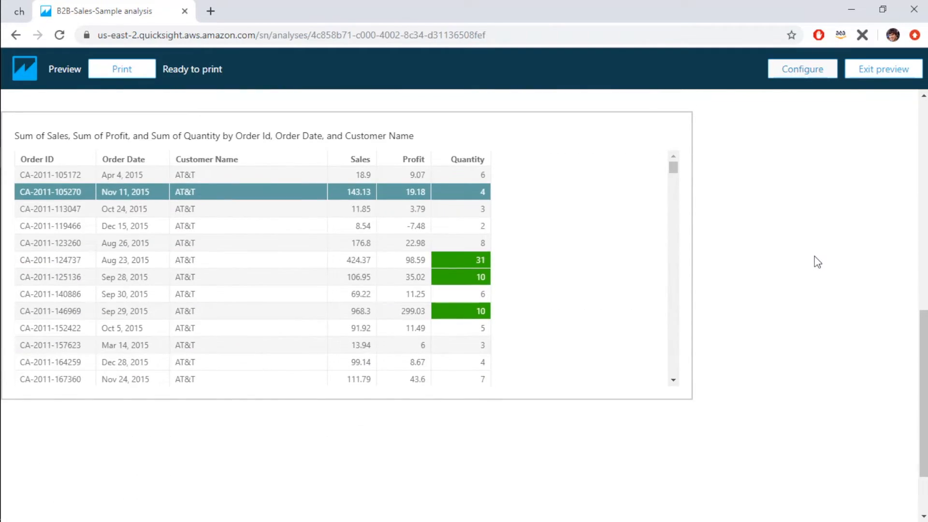
scroll(817, 261, up, 4)
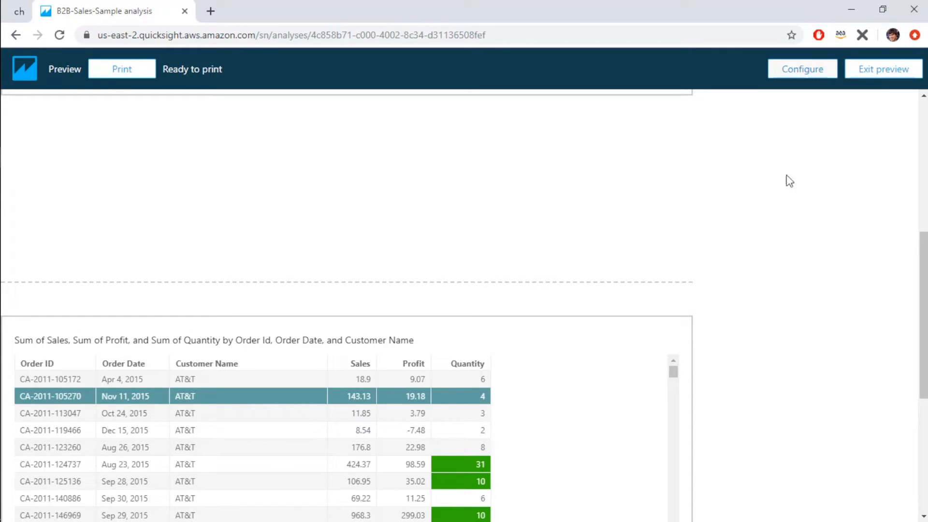
Change the print paper size to US legal, review the updated preview, and exit it back to the analysis
click(788, 71)
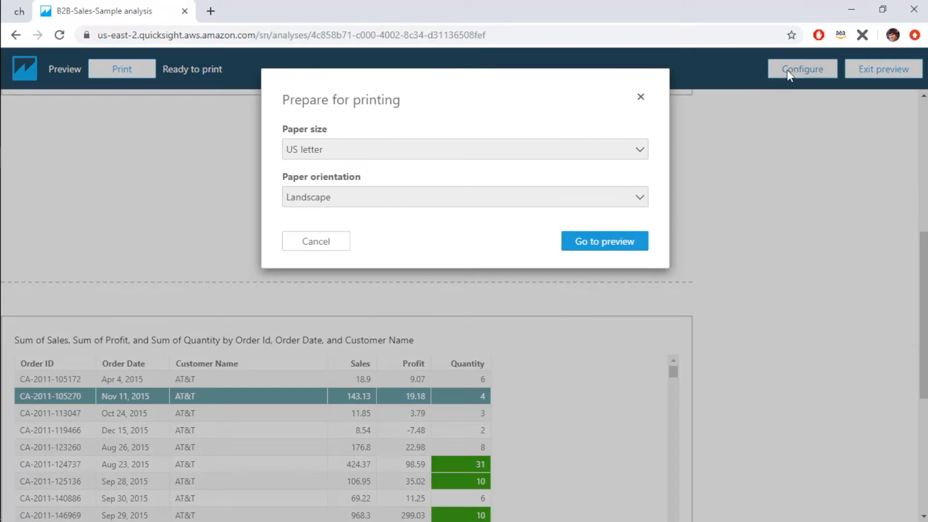
click(440, 152)
click(441, 189)
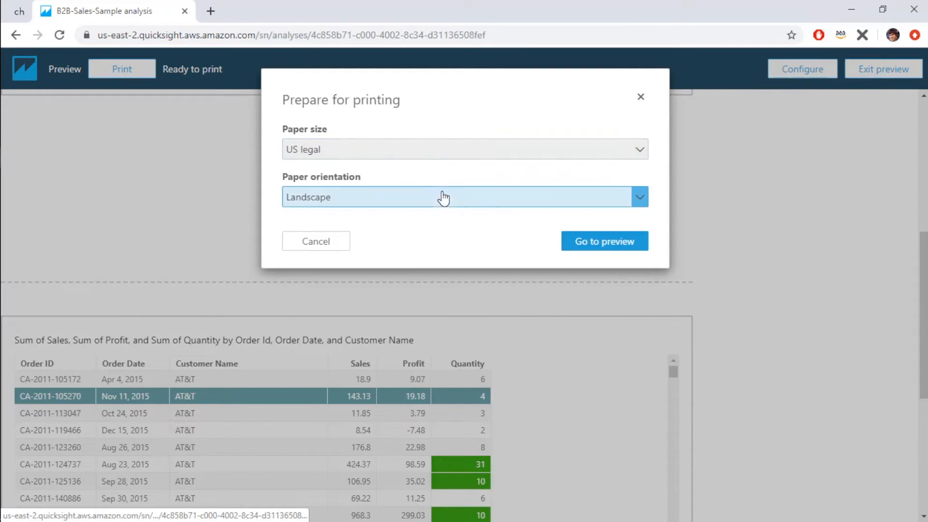
click(591, 240)
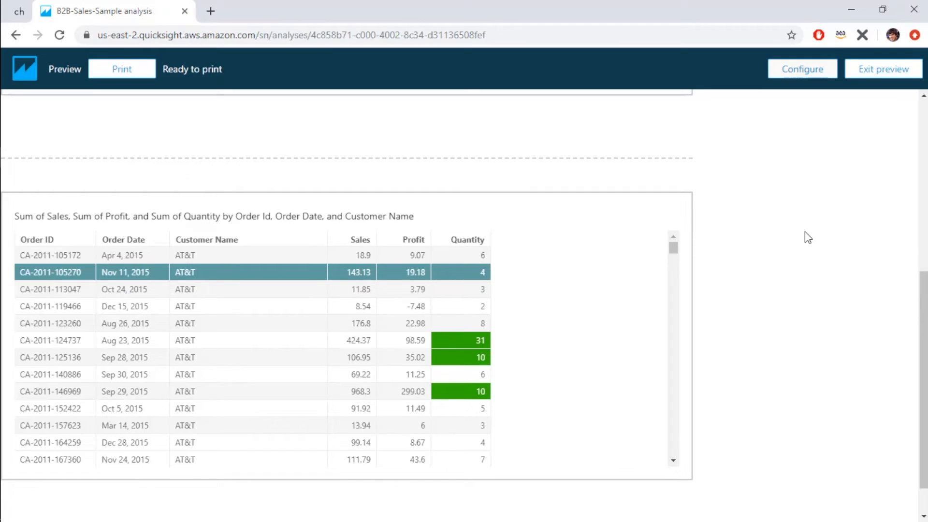
scroll(805, 235, up, 7)
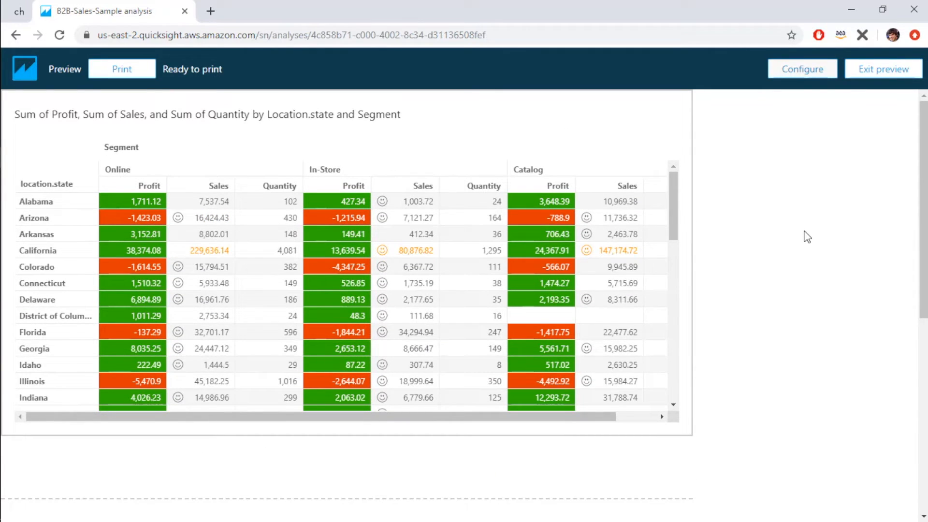
click(854, 77)
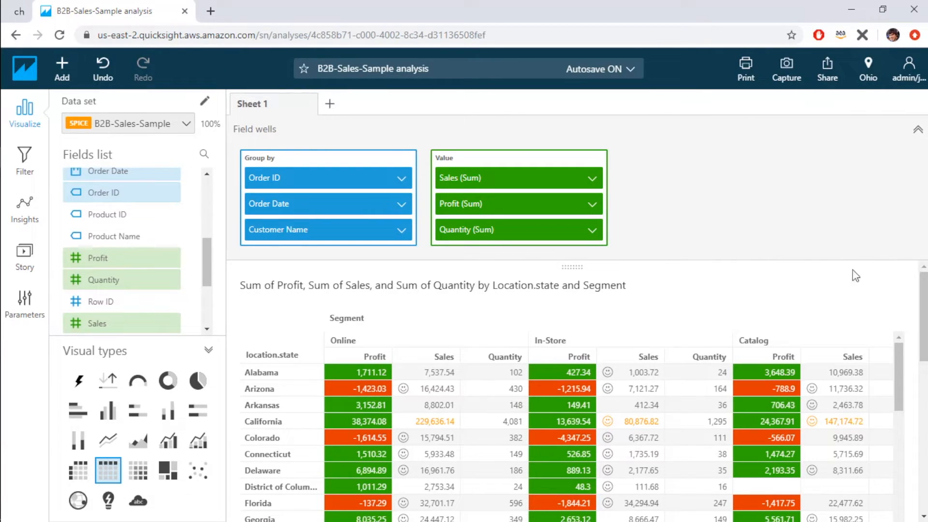
Switch to the PowerPoint deck and bold the "Printing (preview)" bullet in the What's New list
scroll(919, 314, down, 6)
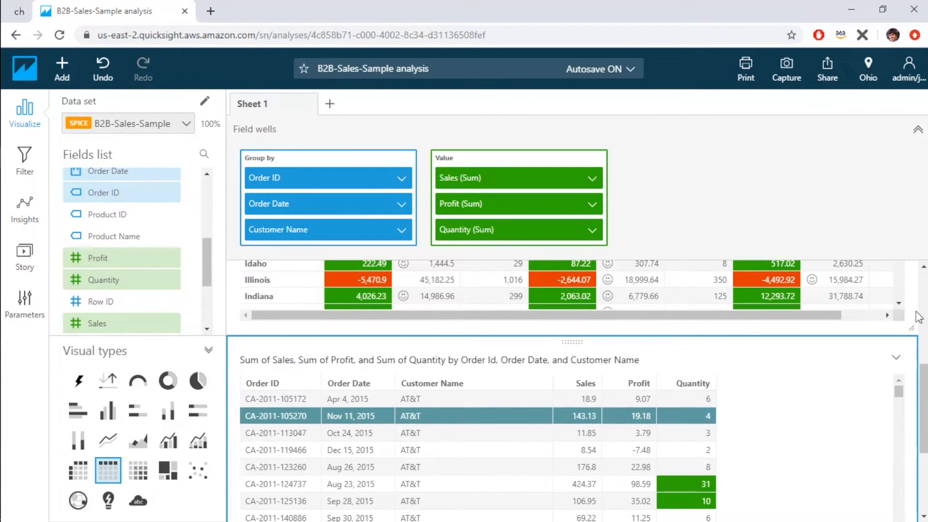
scroll(919, 317, up, 4)
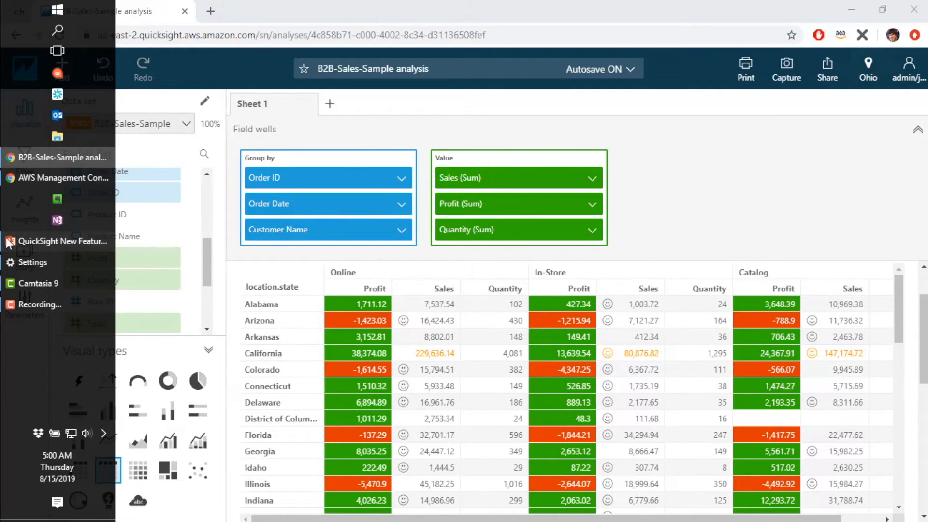
click(54, 241)
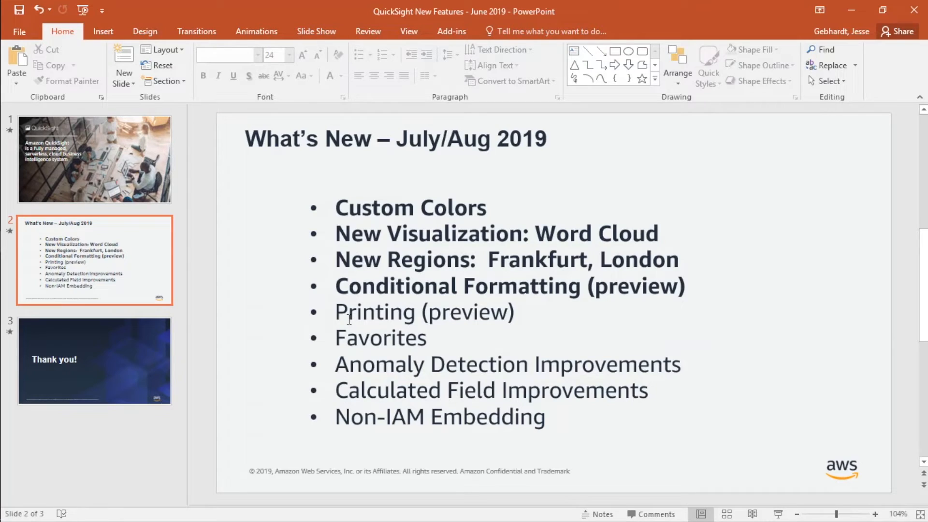
drag(337, 313, 505, 314)
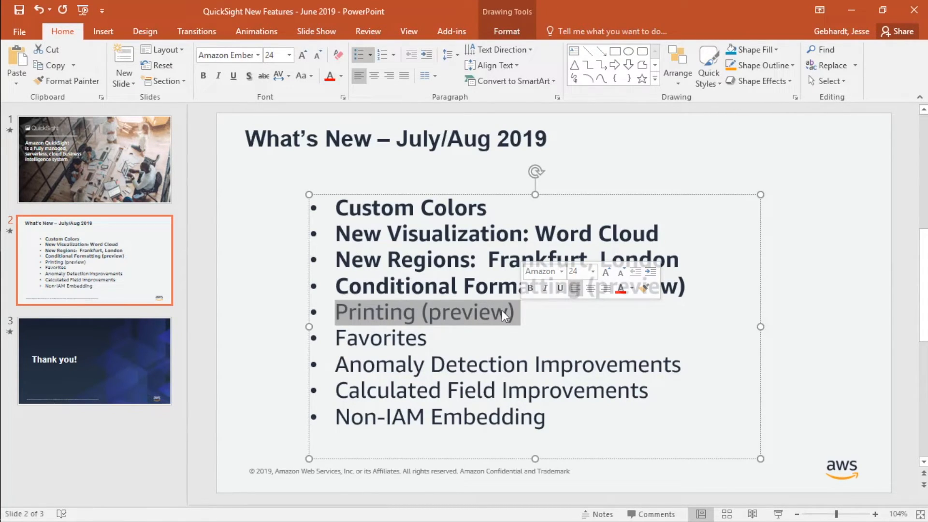
key(ctrl+b)
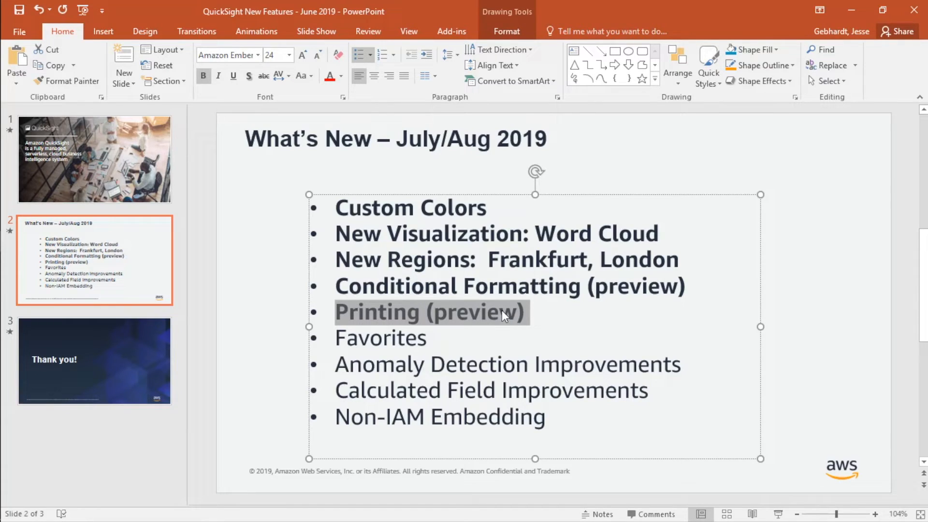
click(493, 334)
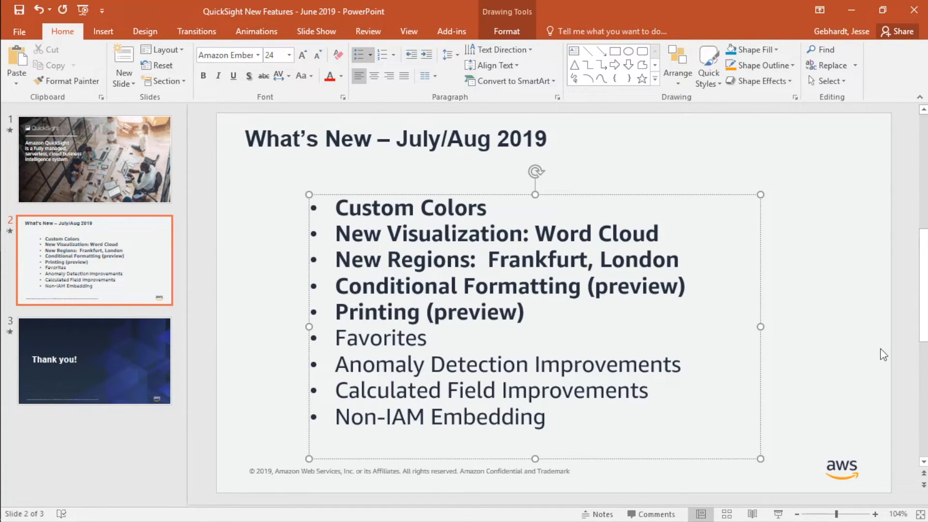
click(828, 335)
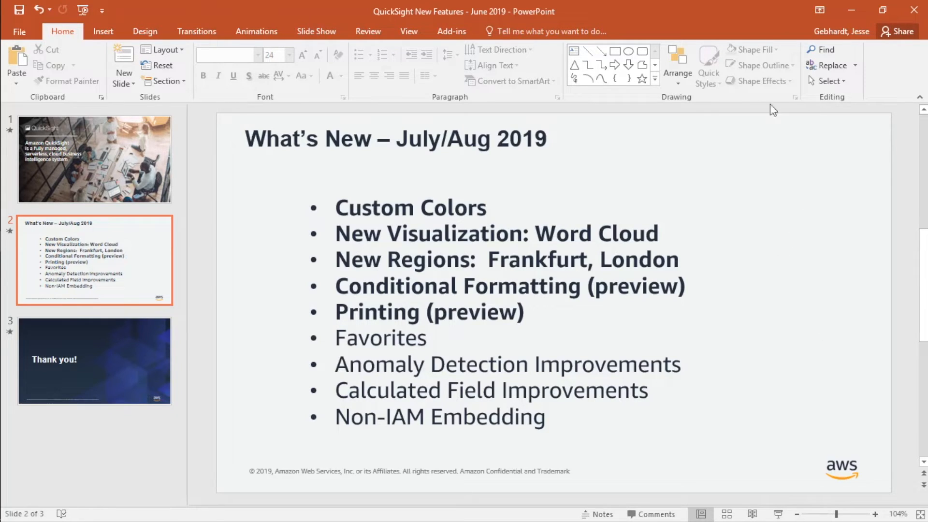
Switch back to QuickSight and leave the analysis for the home page with all analyses
click(850, 10)
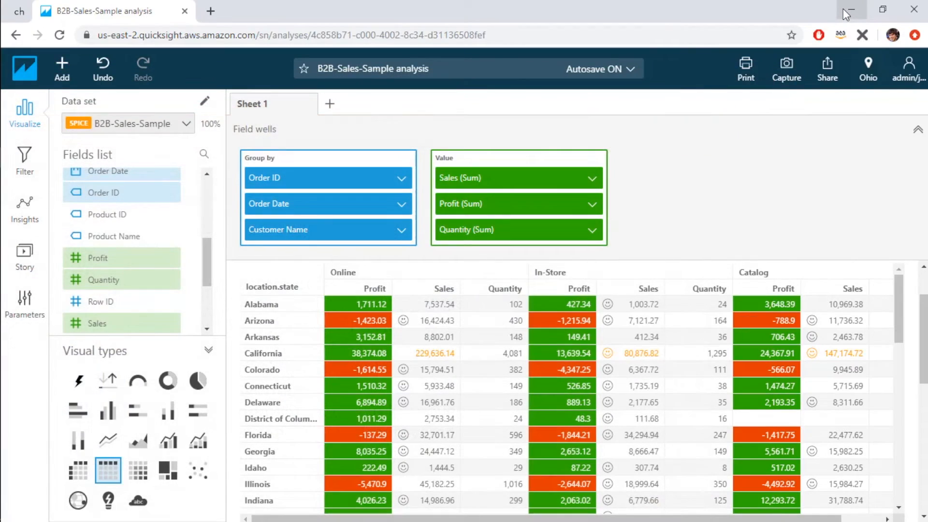
mouse_move(3, 52)
click(24, 68)
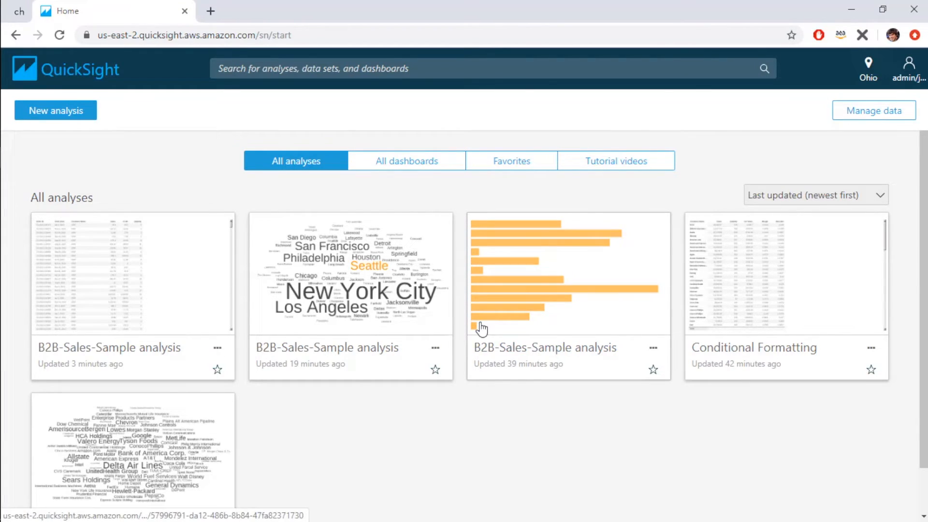
View the Favorites list, return to all analyses, and look over the available sort orders
click(500, 164)
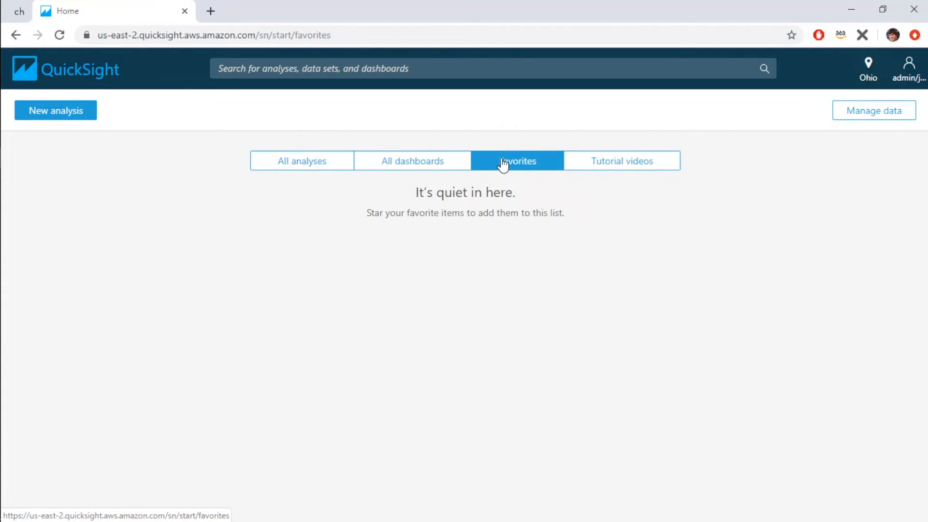
click(310, 166)
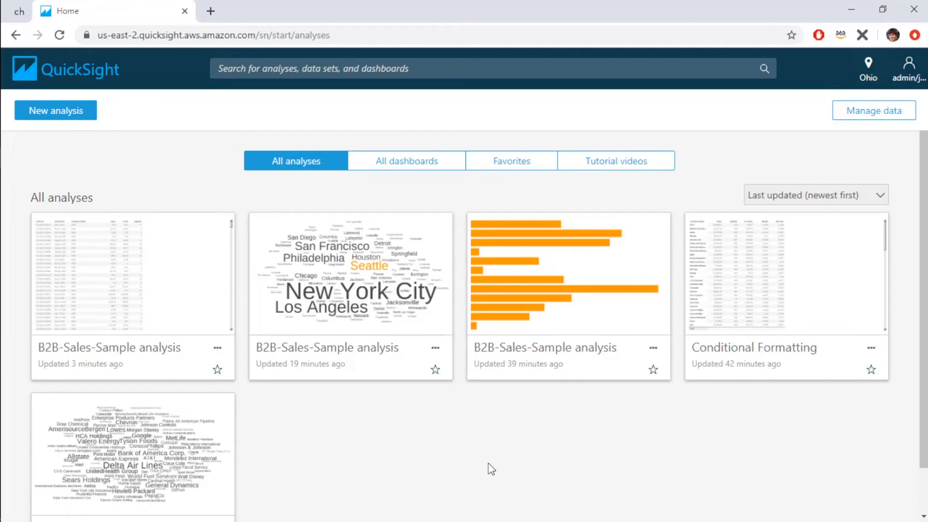
click(850, 193)
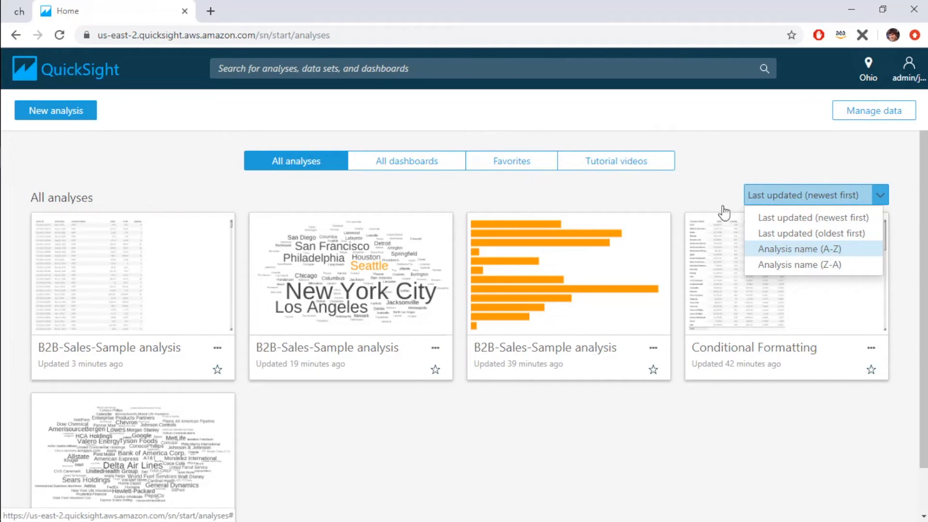
Search analyses, data sets and dashboards for "word", and return to the home page
click(323, 72)
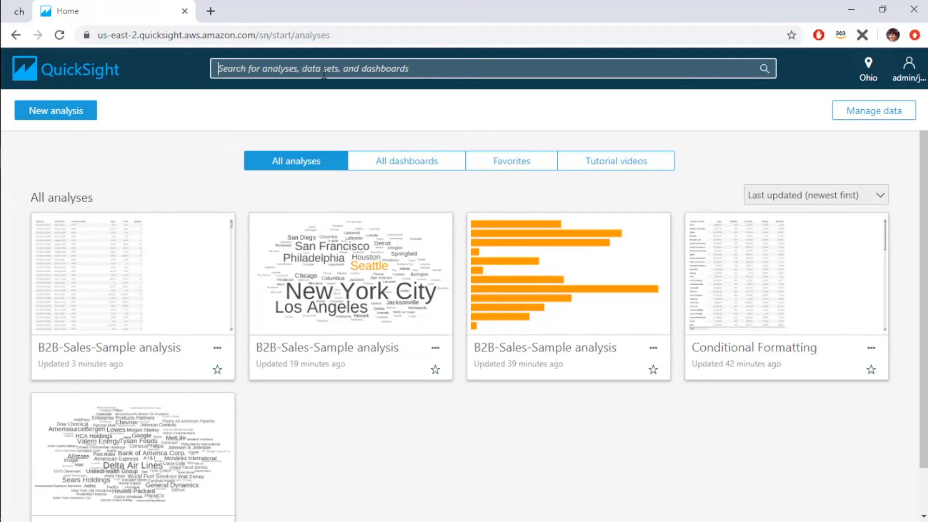
text(word)
key(Return)
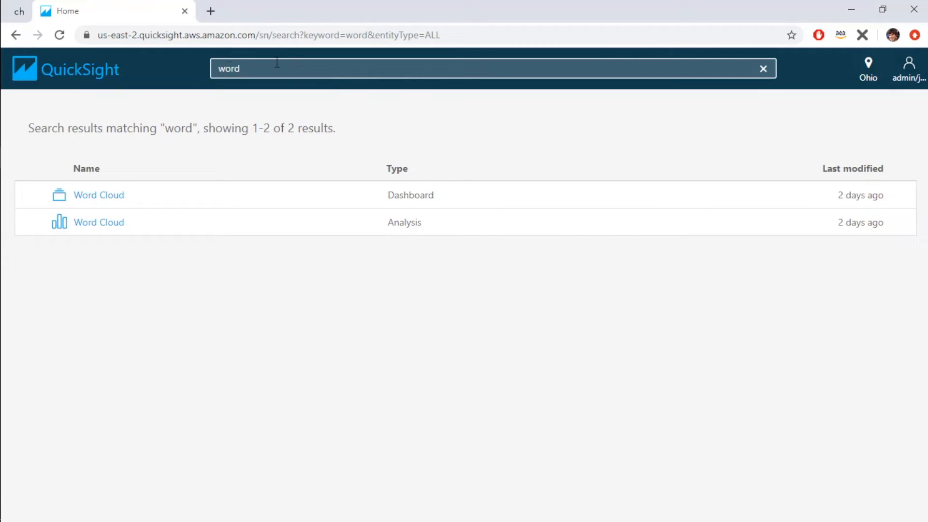
click(26, 86)
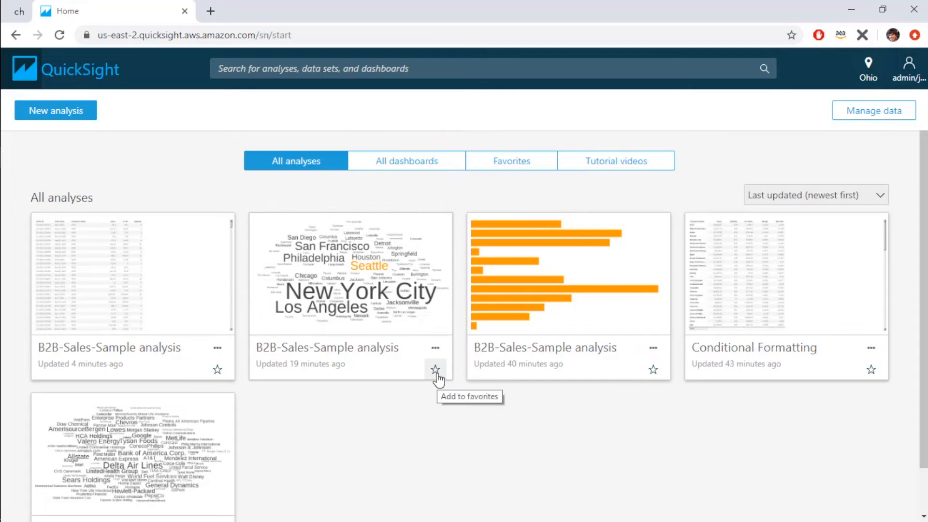
Add the Conditional Formatting and Word Cloud analyses to favorites and view the Favorites list
click(871, 369)
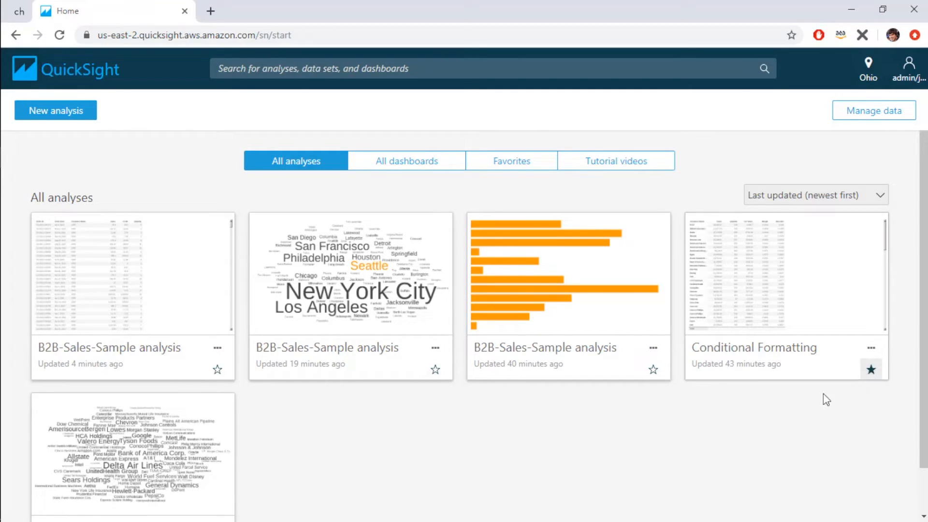
scroll(656, 404, down, 1)
click(217, 499)
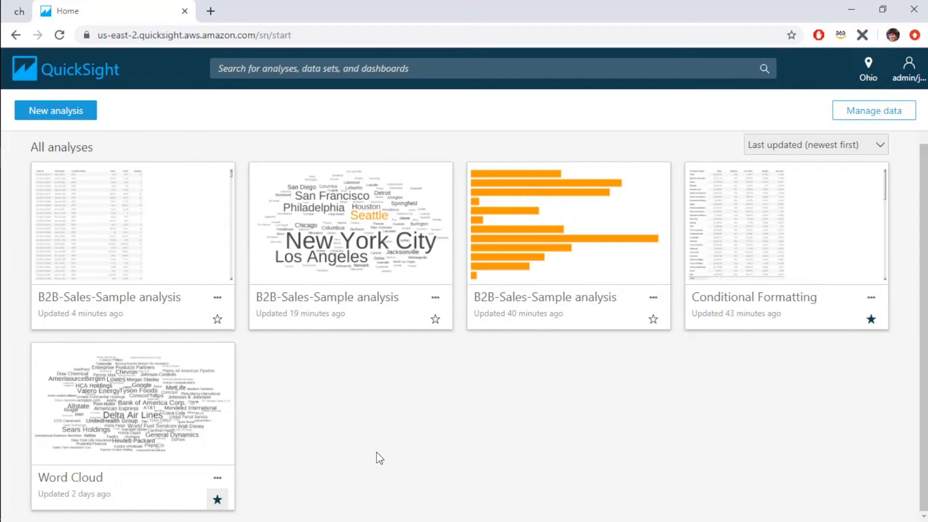
scroll(380, 457, up, 2)
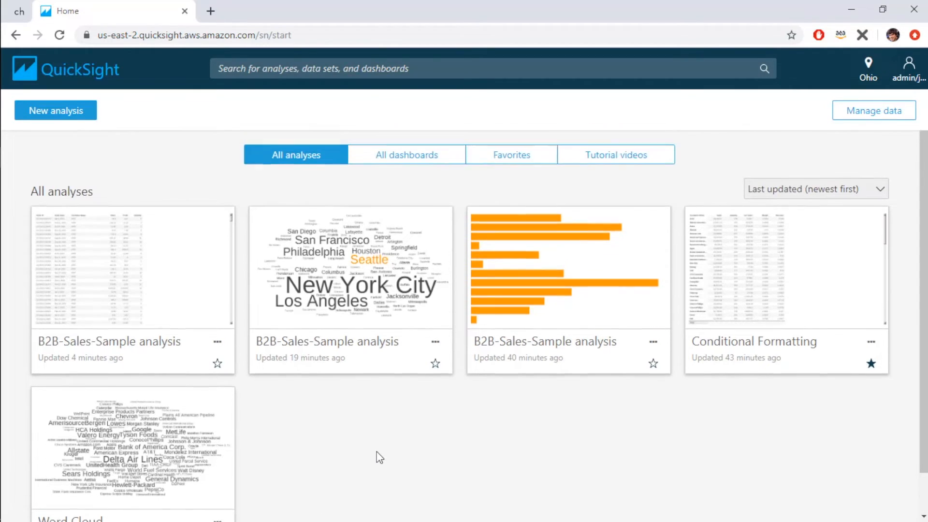
click(499, 164)
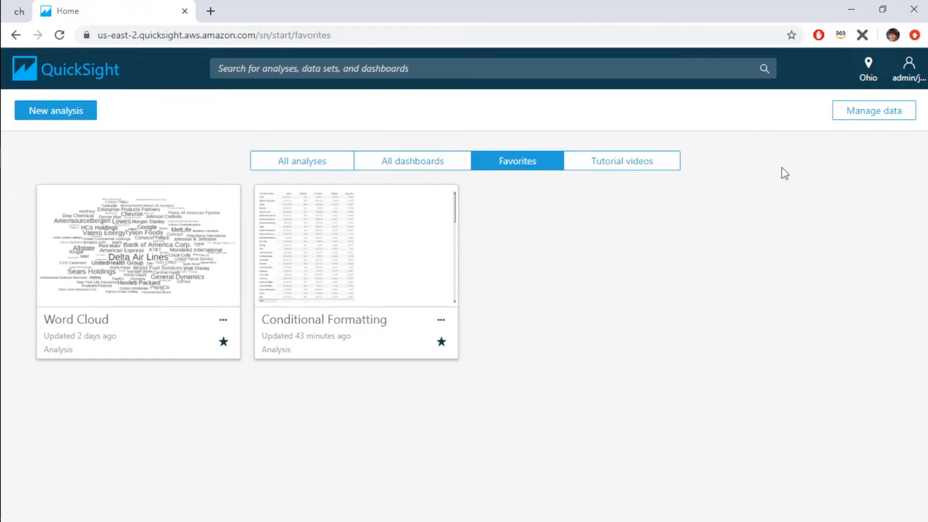
Review the B2B-Sales-Sample data set's details on the data management page, and return to the home page
click(903, 113)
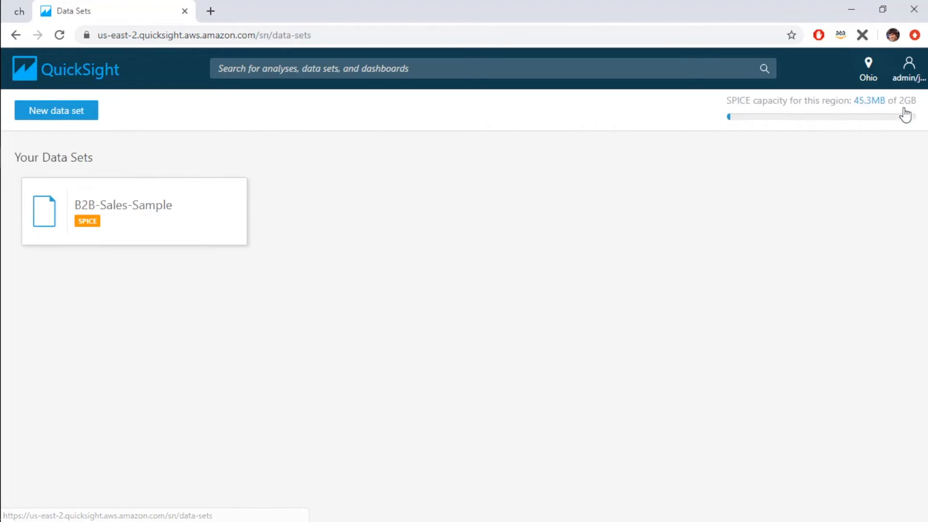
click(145, 226)
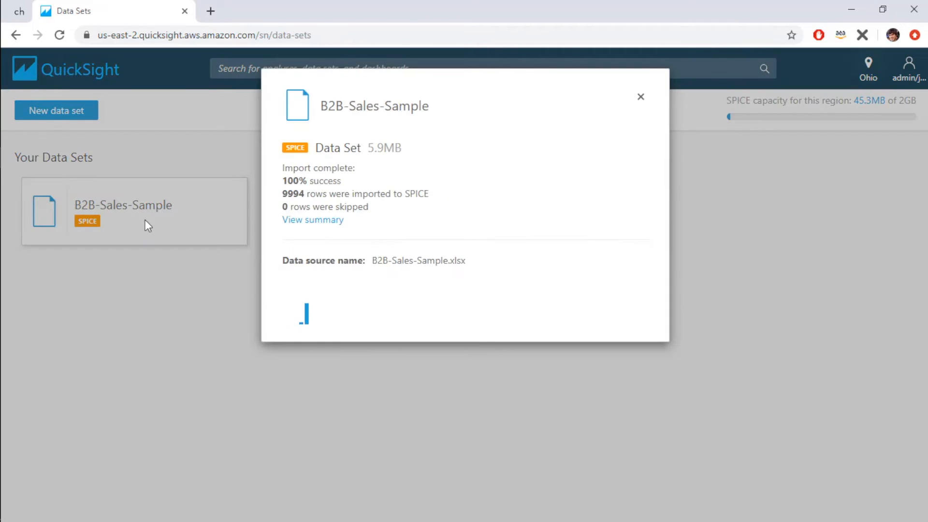
click(642, 97)
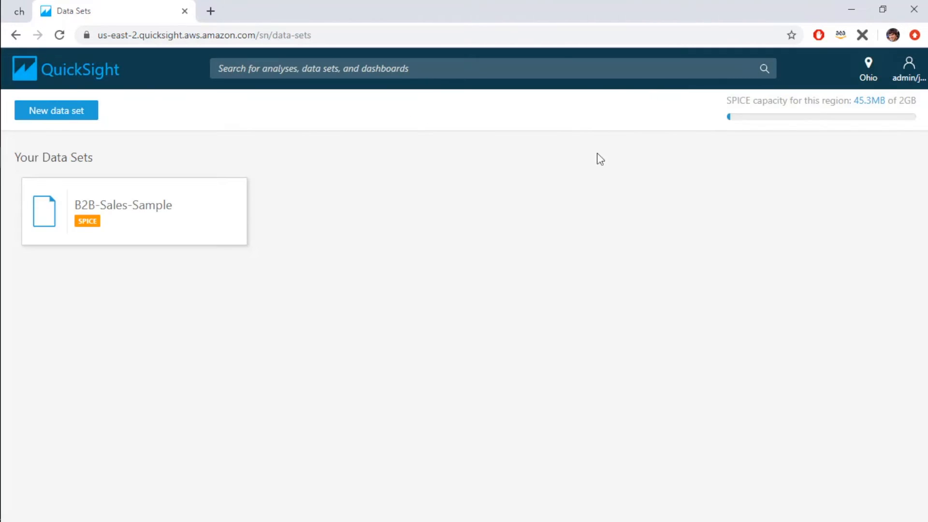
click(36, 75)
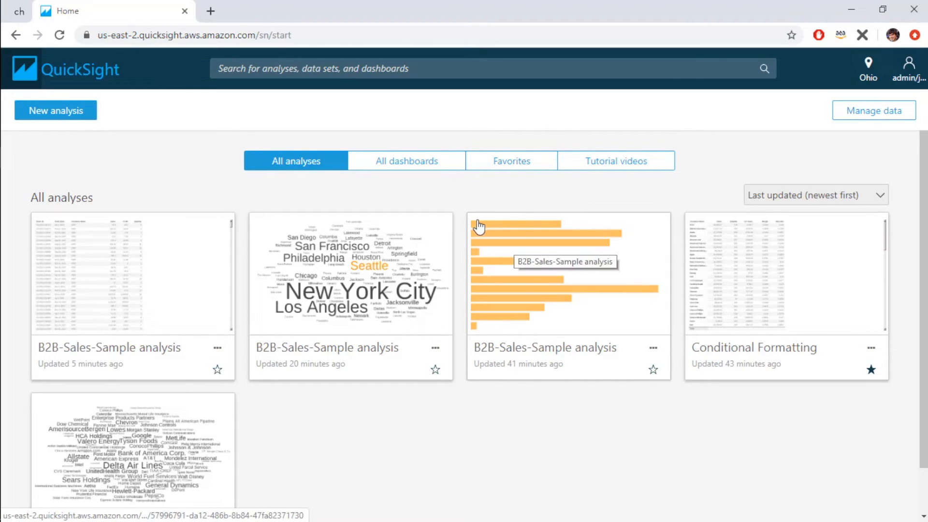
Remove the Word Cloud analysis from the Favorites list, reload the page, and return to all analyses
click(497, 169)
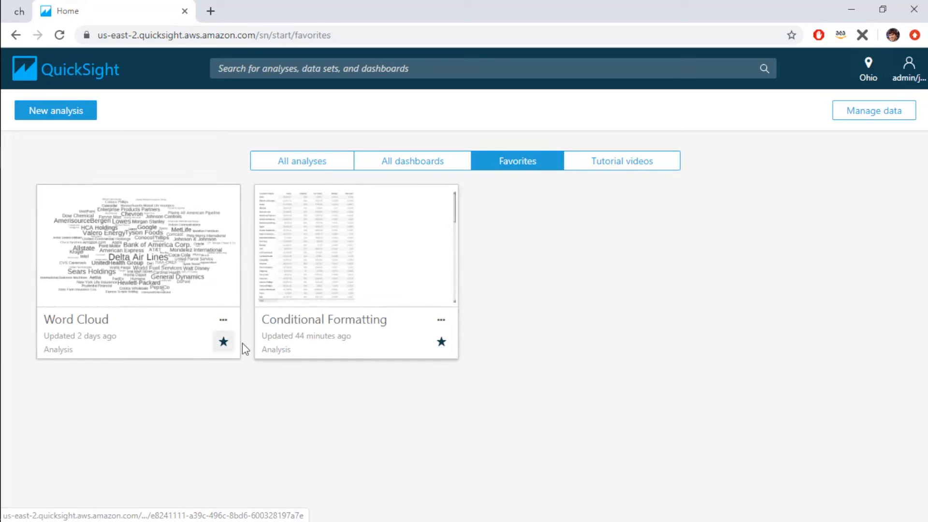
click(225, 344)
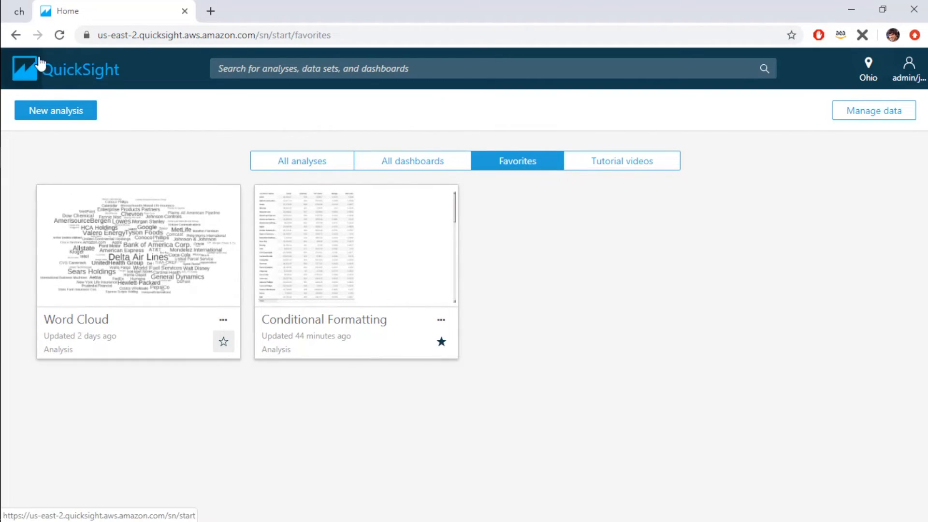
click(58, 38)
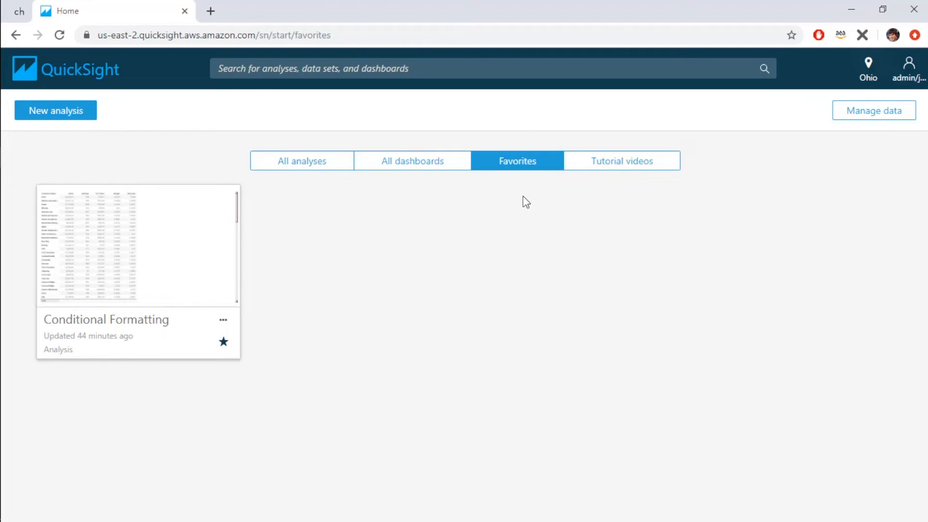
click(312, 164)
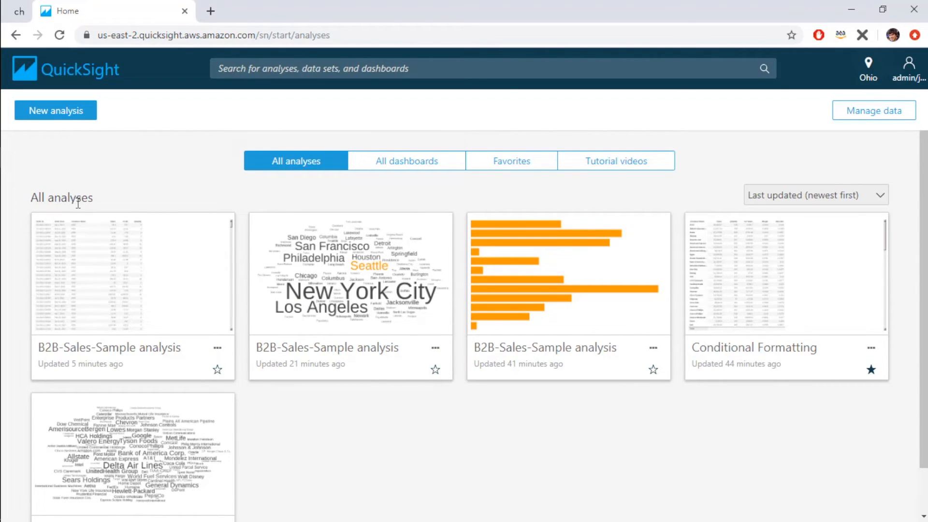
Switch to the PowerPoint deck, bold the "Favorites" bullet in the What's New list, and present the slide full screen
mouse_move(2, 231)
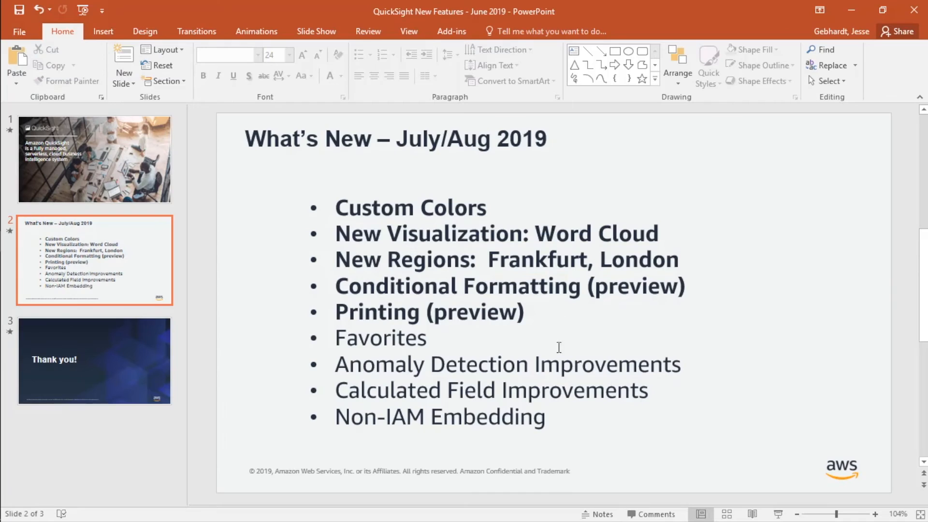
double_click(394, 349)
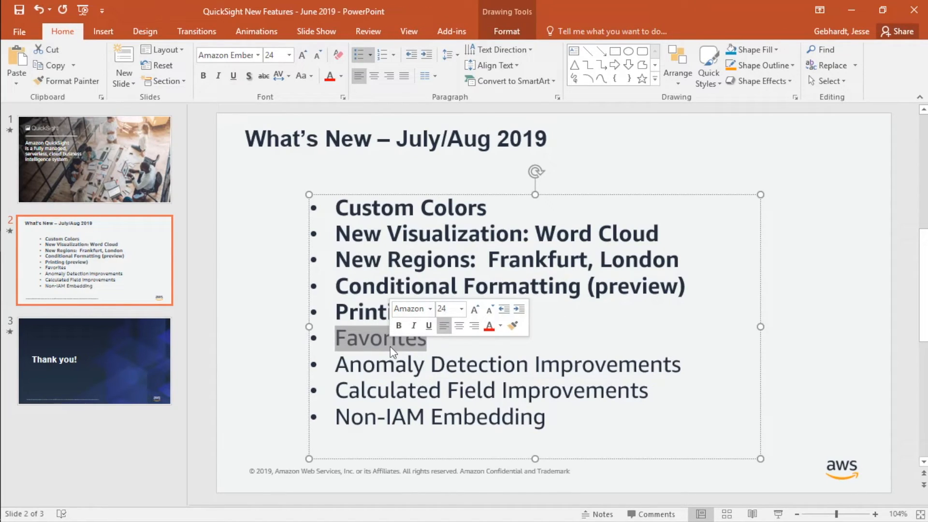
key(ctrl+b)
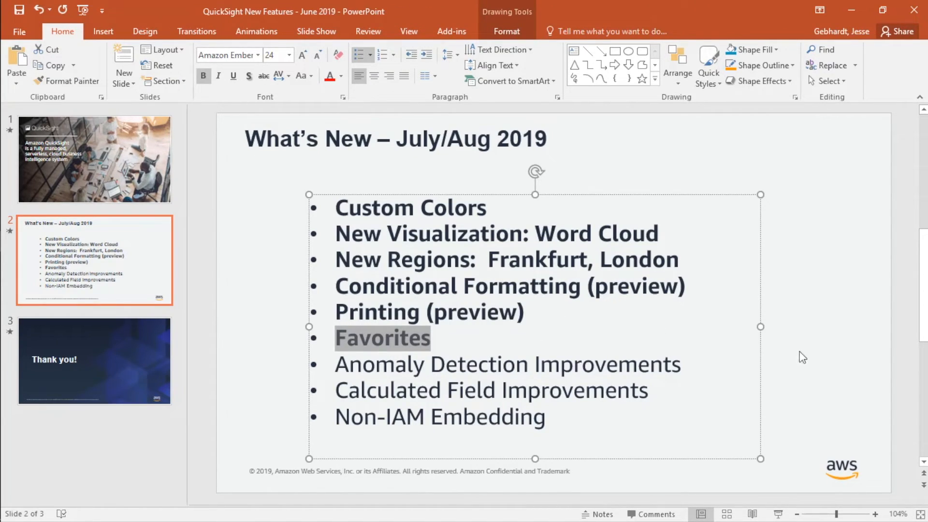
click(800, 358)
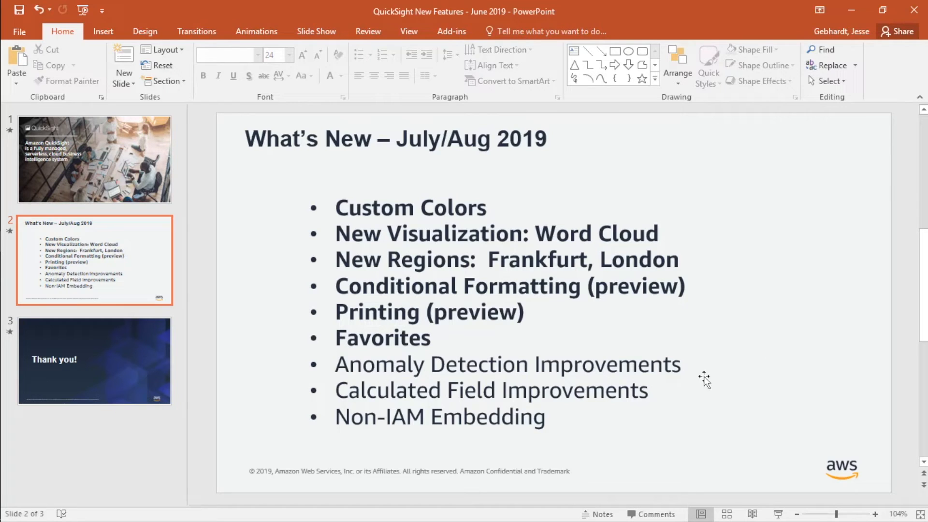
click(777, 514)
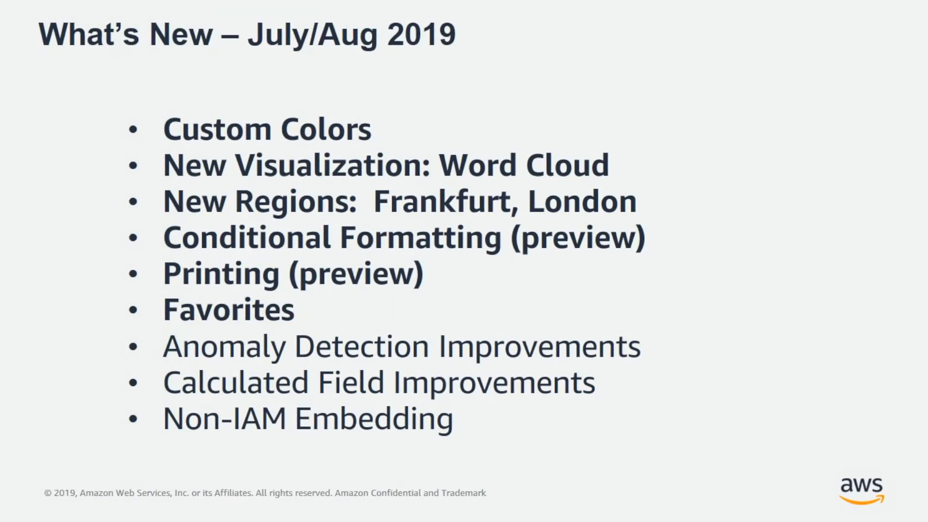